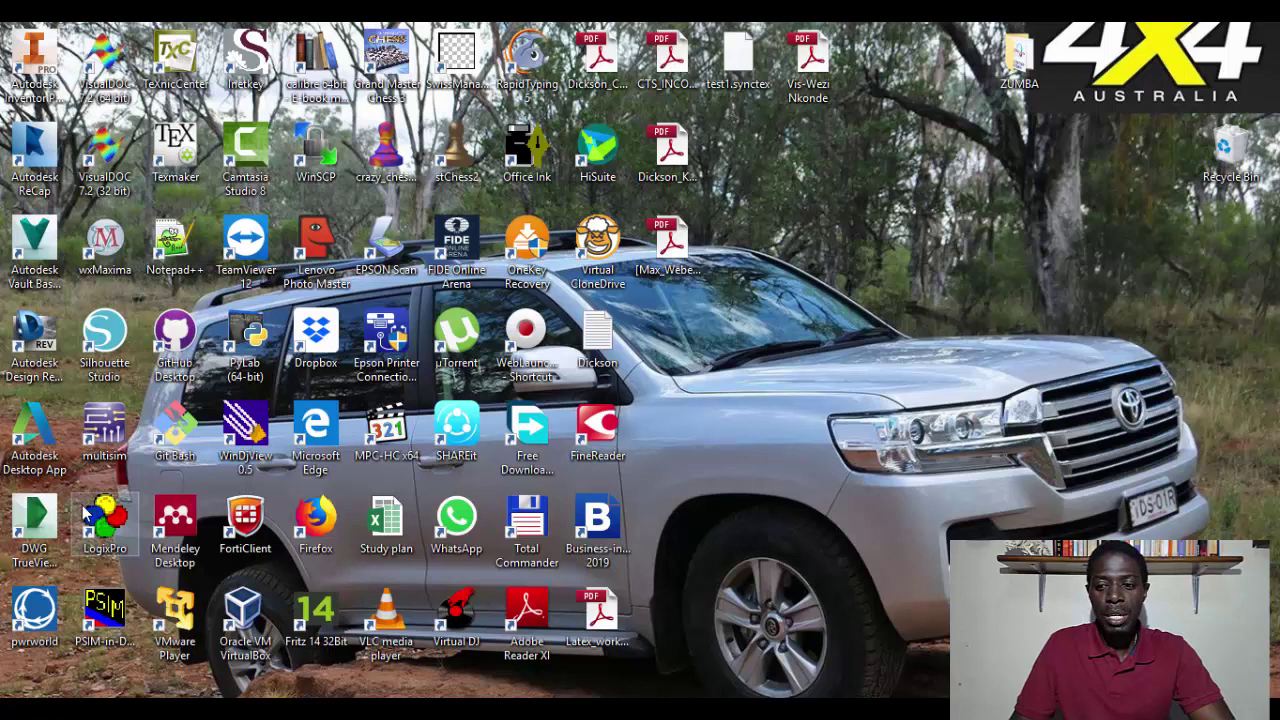
Launch NI Multisim 12.0 from its desktop shortcut.
{"action": "double_click", "coordinate": [113, 432]}
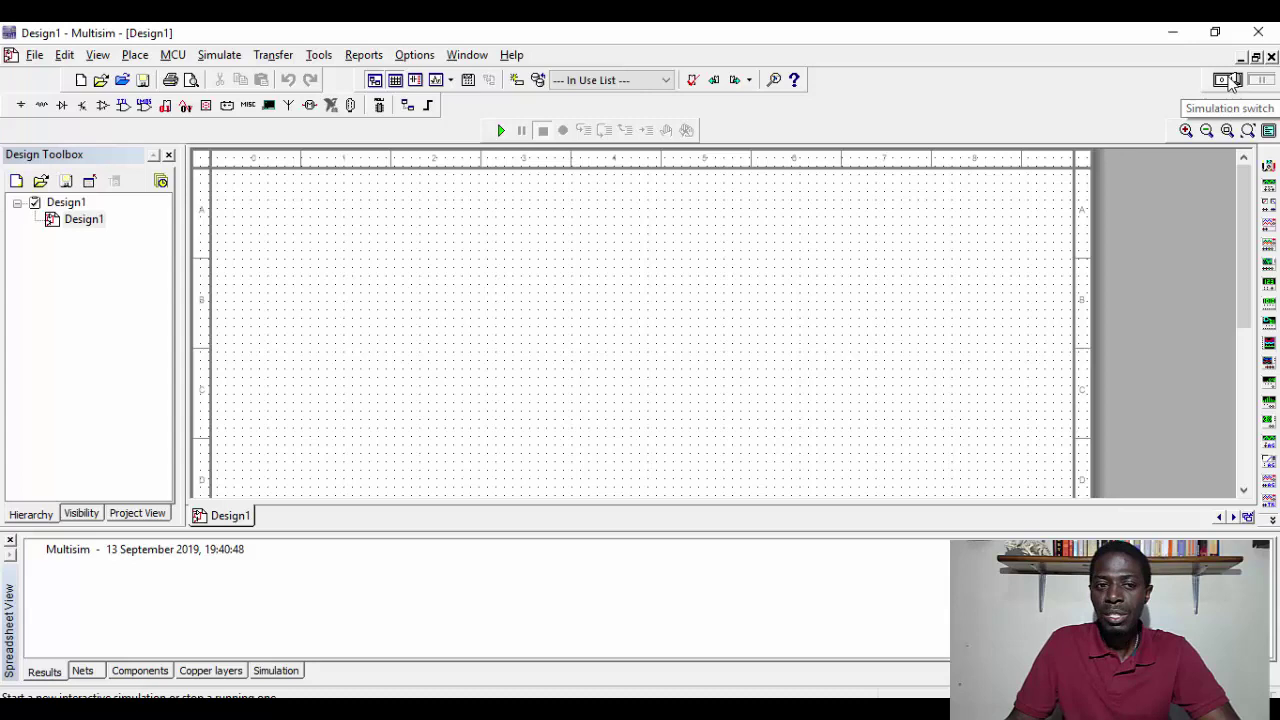
{"action": "left_click", "coordinate": [222, 57]}
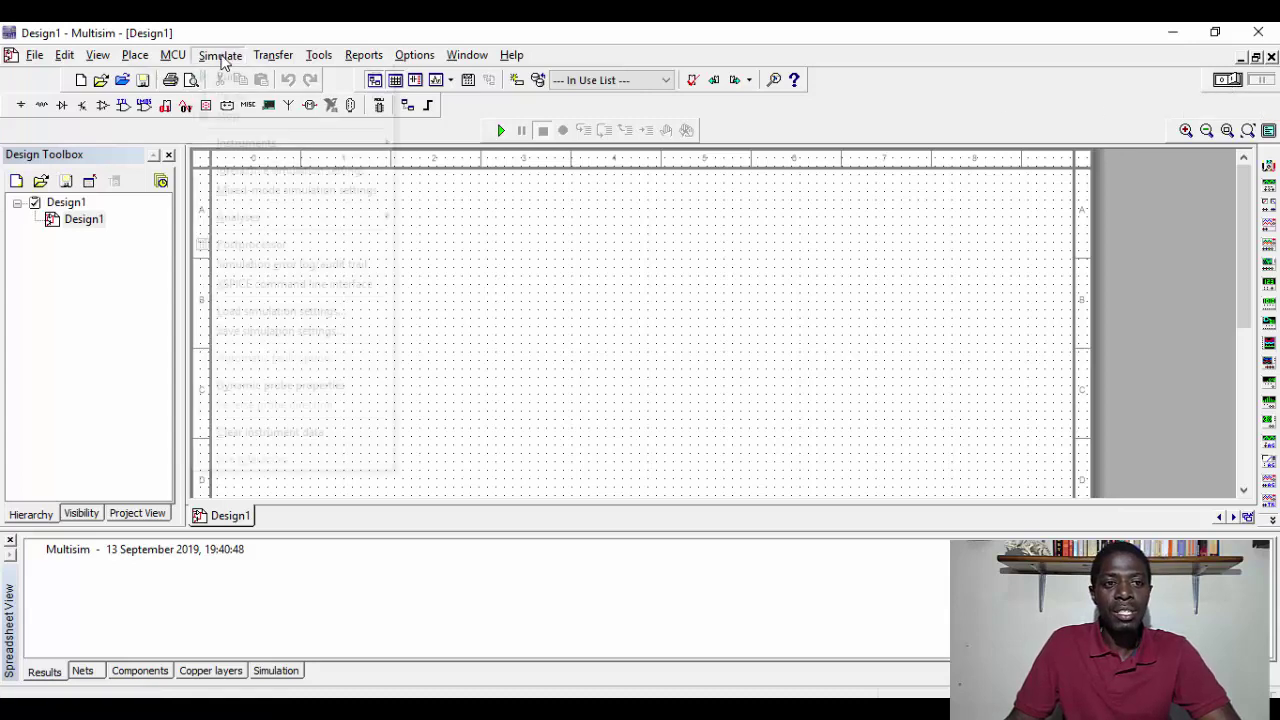
{"action": "left_click", "coordinate": [222, 58]}
{"action": "left_click", "coordinate": [222, 58]}
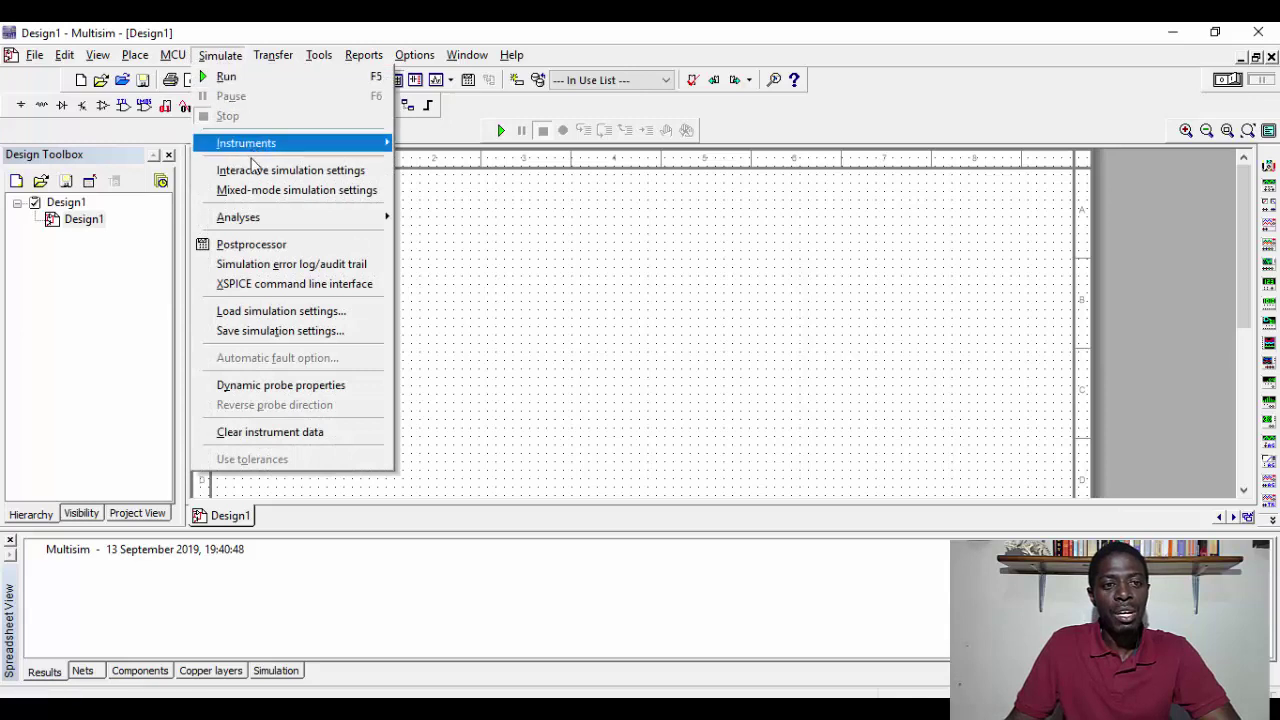
{"action": "mouse_move", "coordinate": [265, 222]}
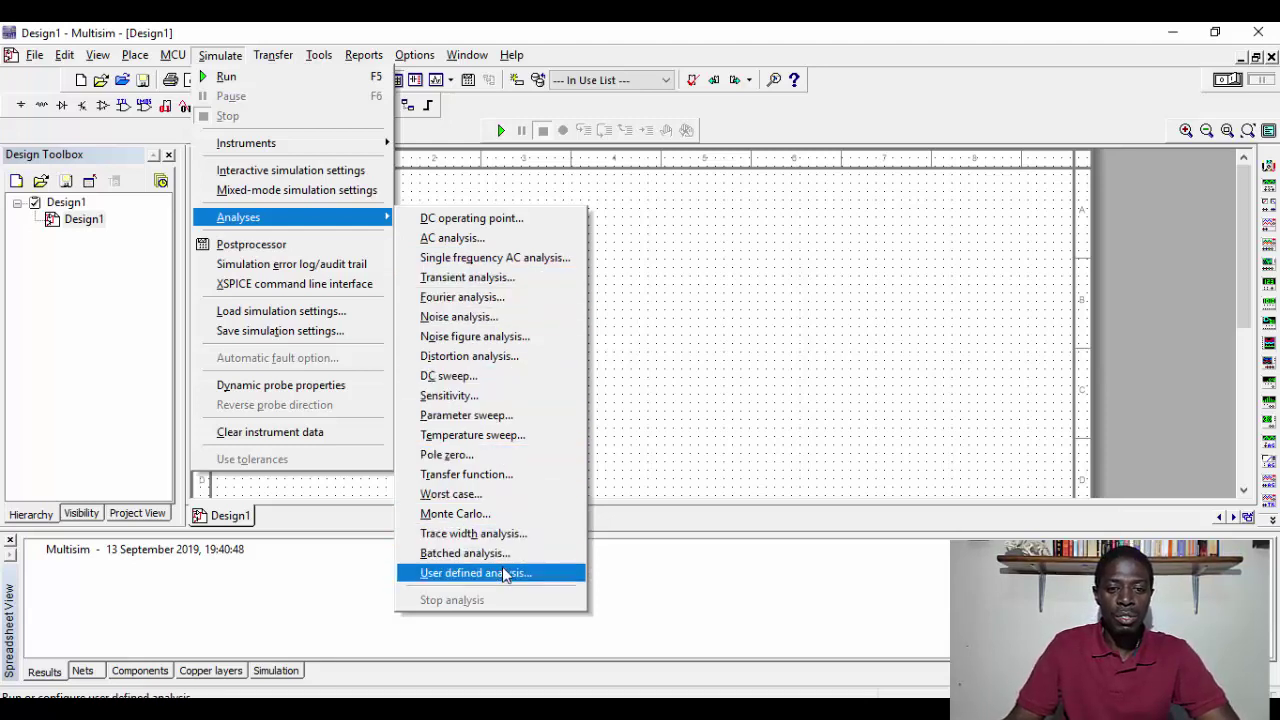
{"action": "left_click", "coordinate": [692, 268]}
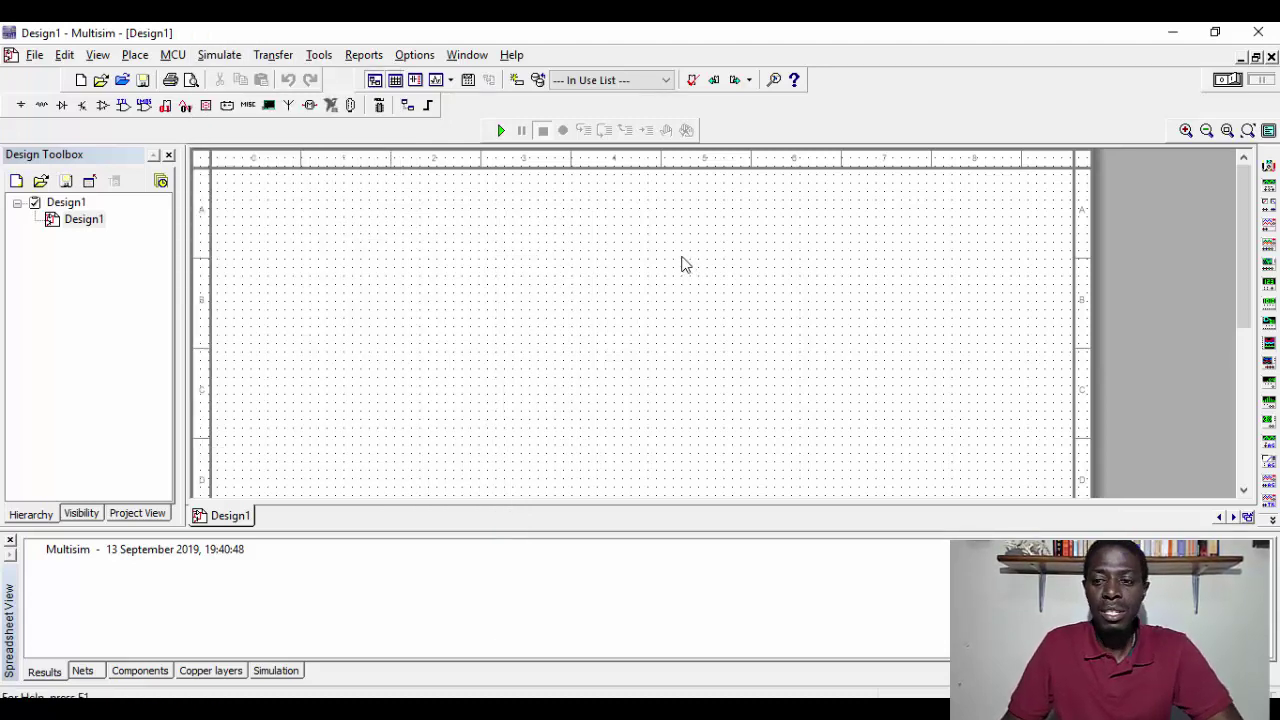
Browse the POWER_SOURCES family to DC_POWER, then close the picker without placing it.
{"action": "left_click", "coordinate": [17, 106]}
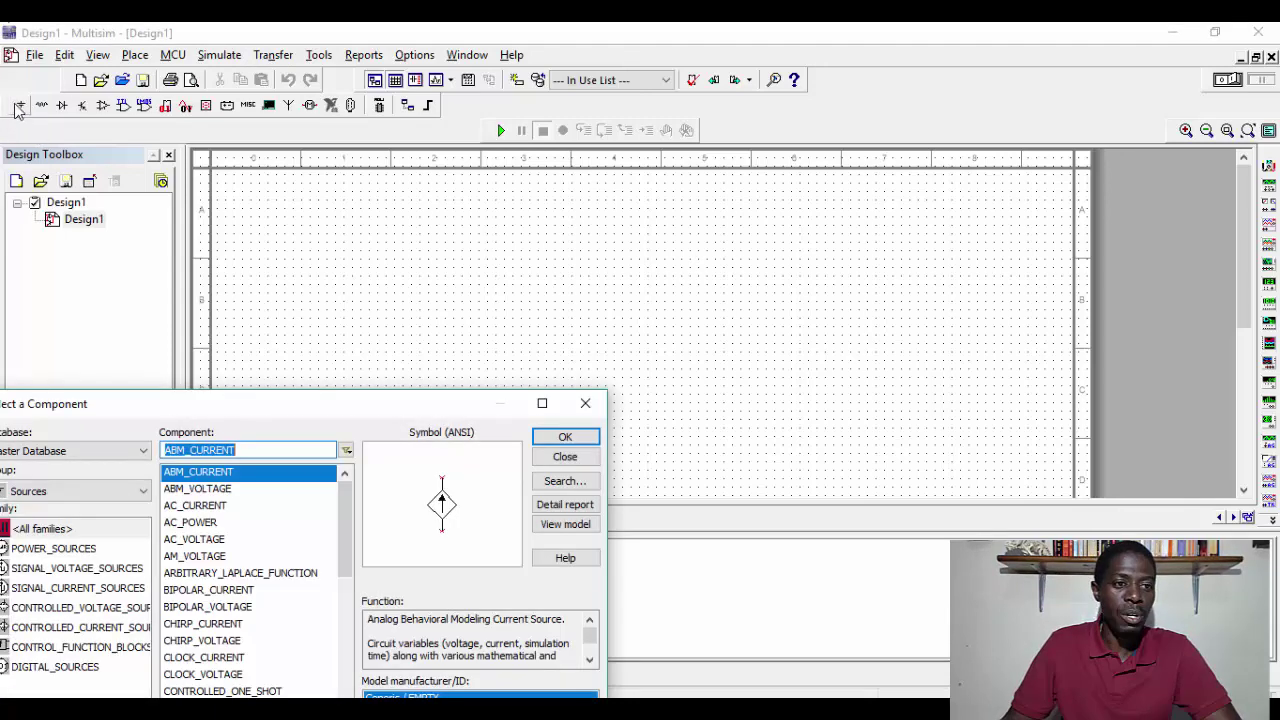
{"action": "left_click_drag", "start_coordinate": [206, 404], "coordinate": [257, 200]}
{"action": "left_click", "coordinate": [80, 347]}
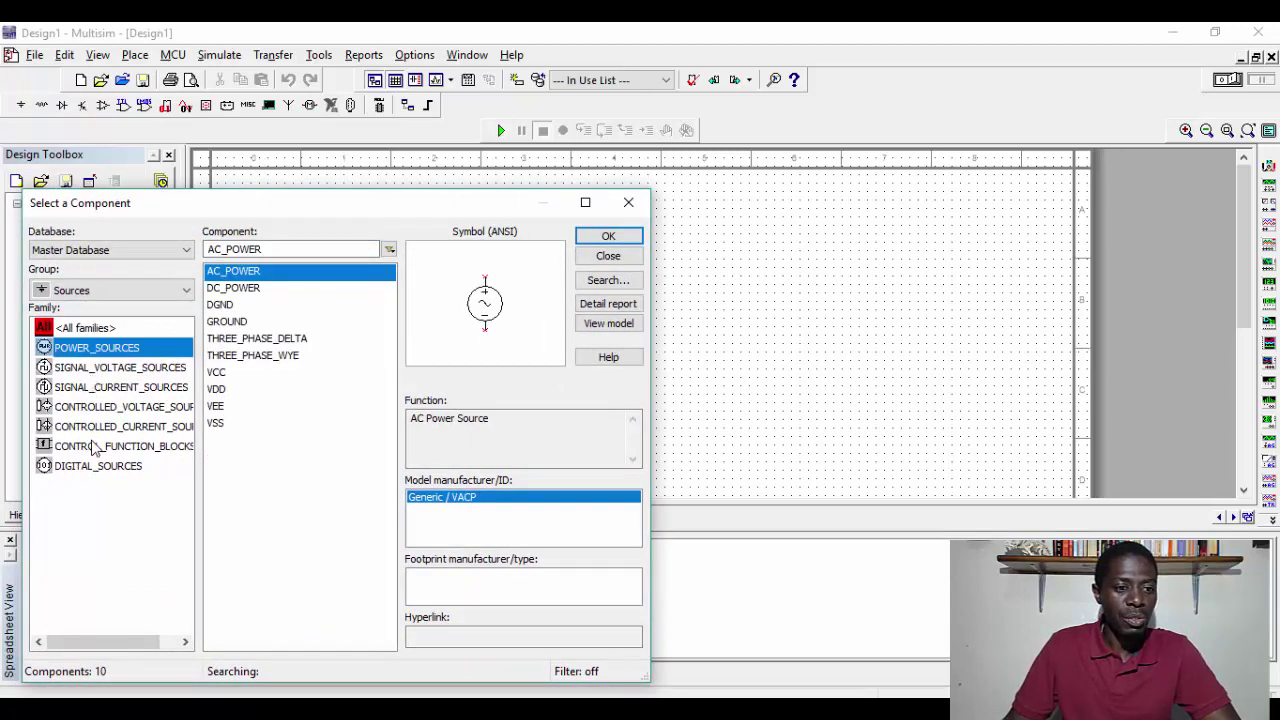
{"action": "left_click", "coordinate": [237, 289]}
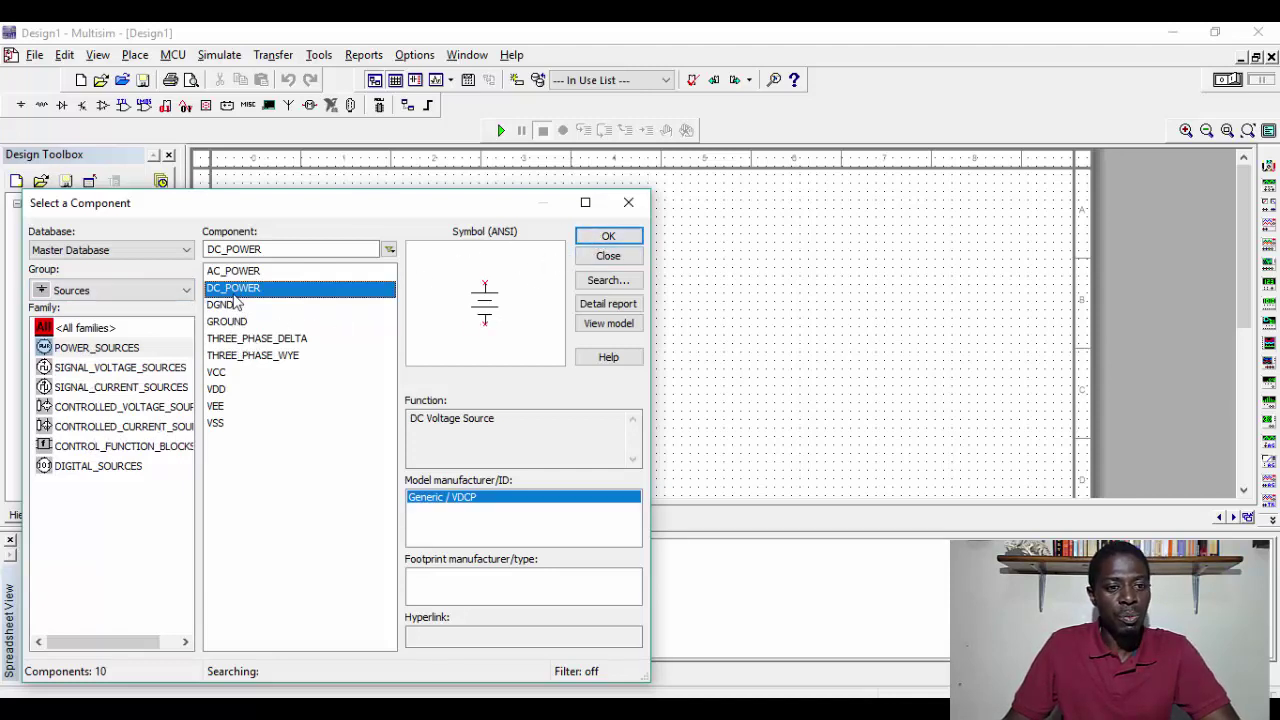
{"action": "left_click", "coordinate": [628, 202]}
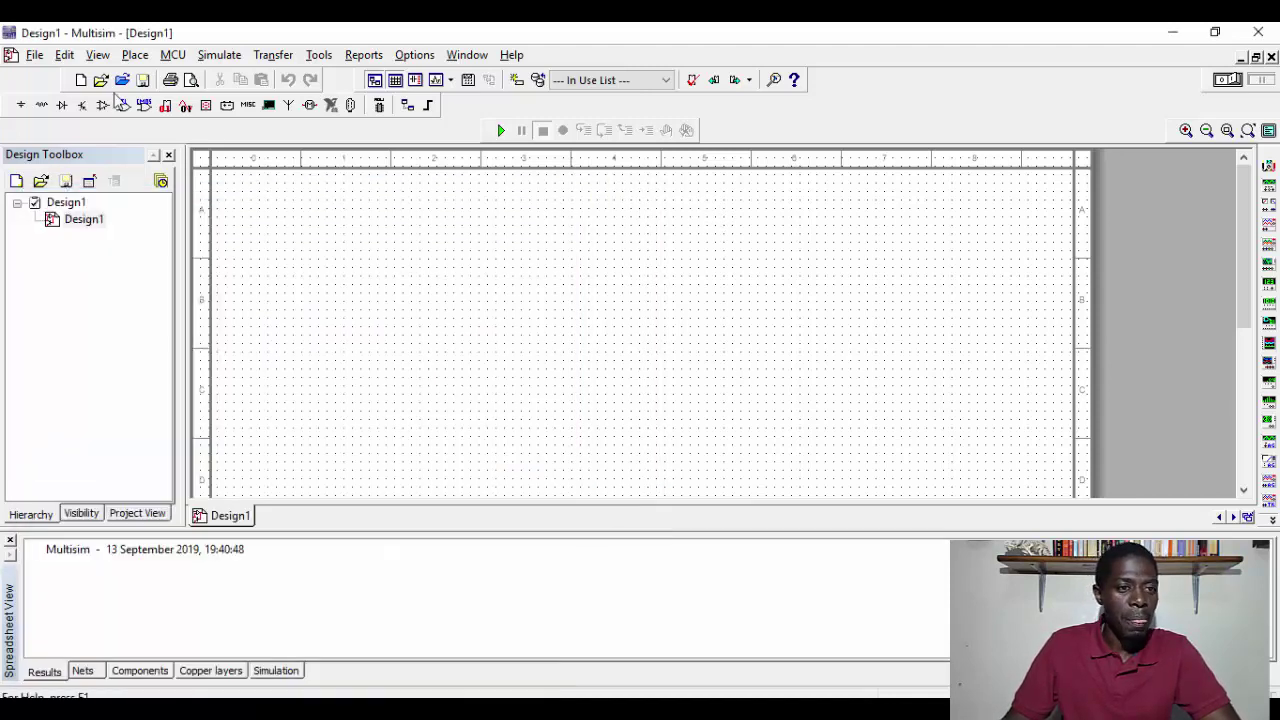
Select DC_POWER again and place the 12 V source V1 on the schematic's left side.
{"action": "left_click", "coordinate": [21, 105]}
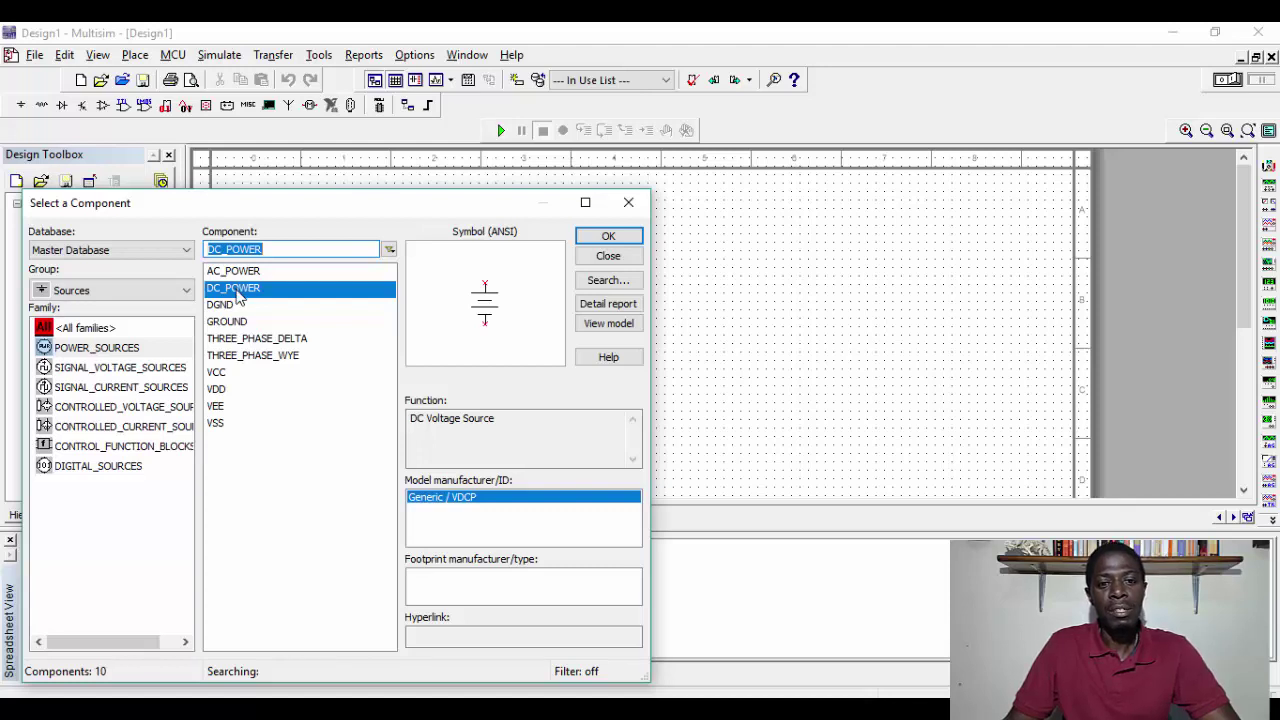
{"action": "left_click", "coordinate": [281, 274]}
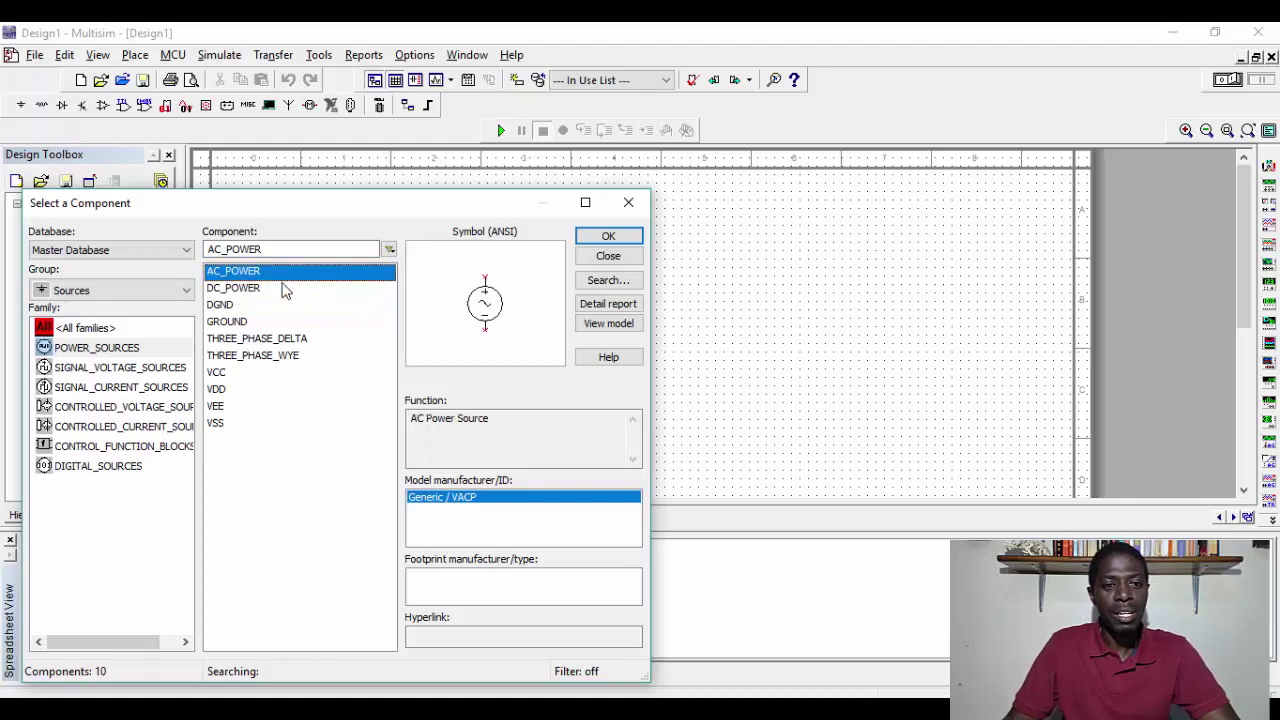
{"action": "left_click", "coordinate": [282, 290]}
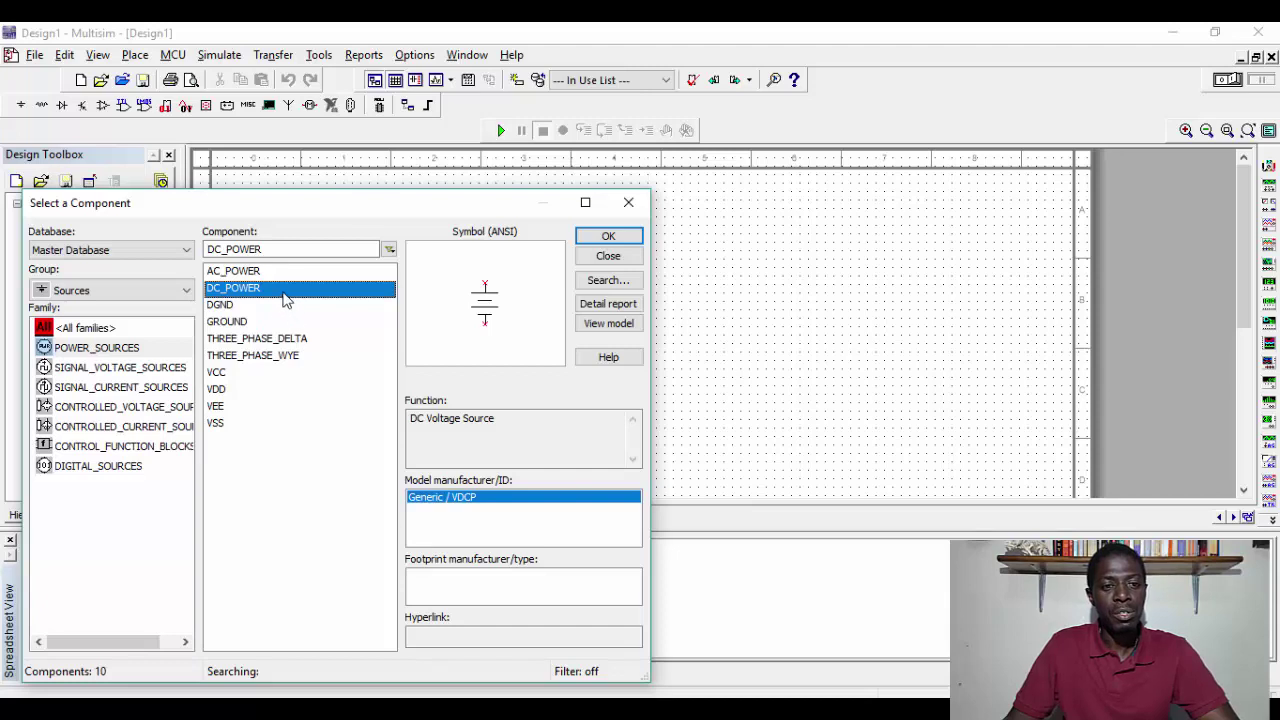
{"action": "left_click", "coordinate": [610, 235]}
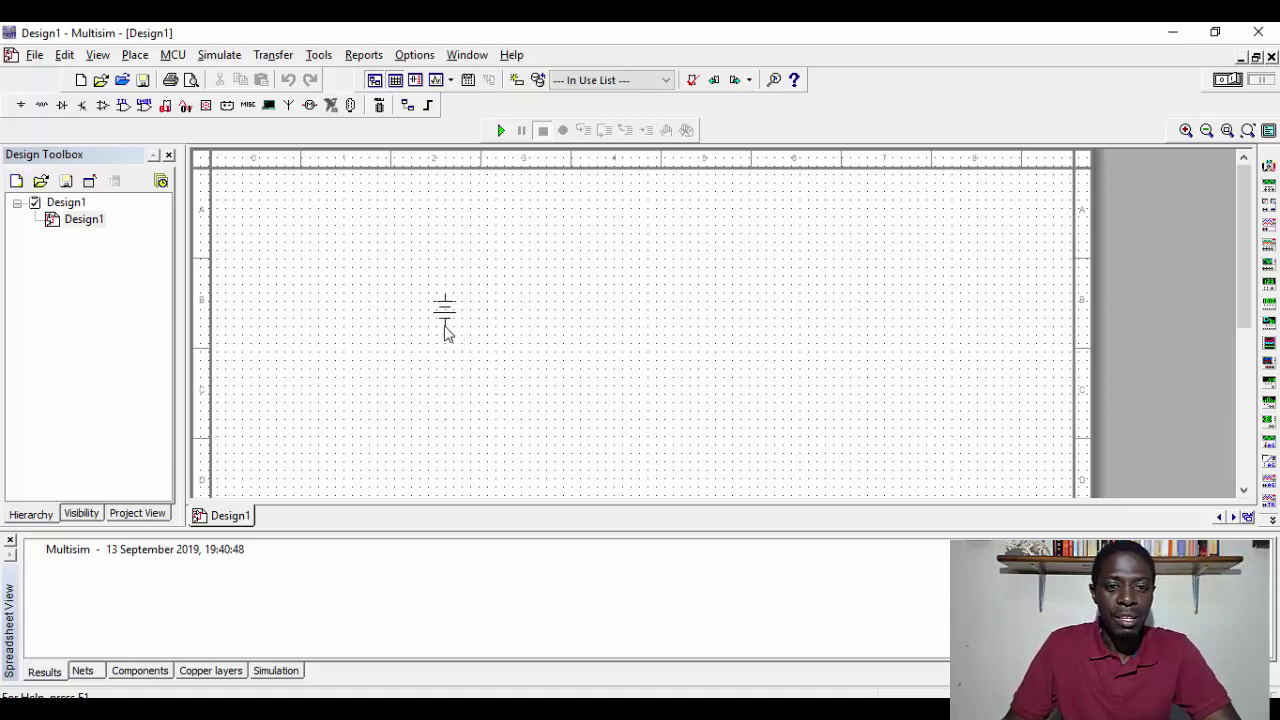
{"action": "key", "text": "Escape"}
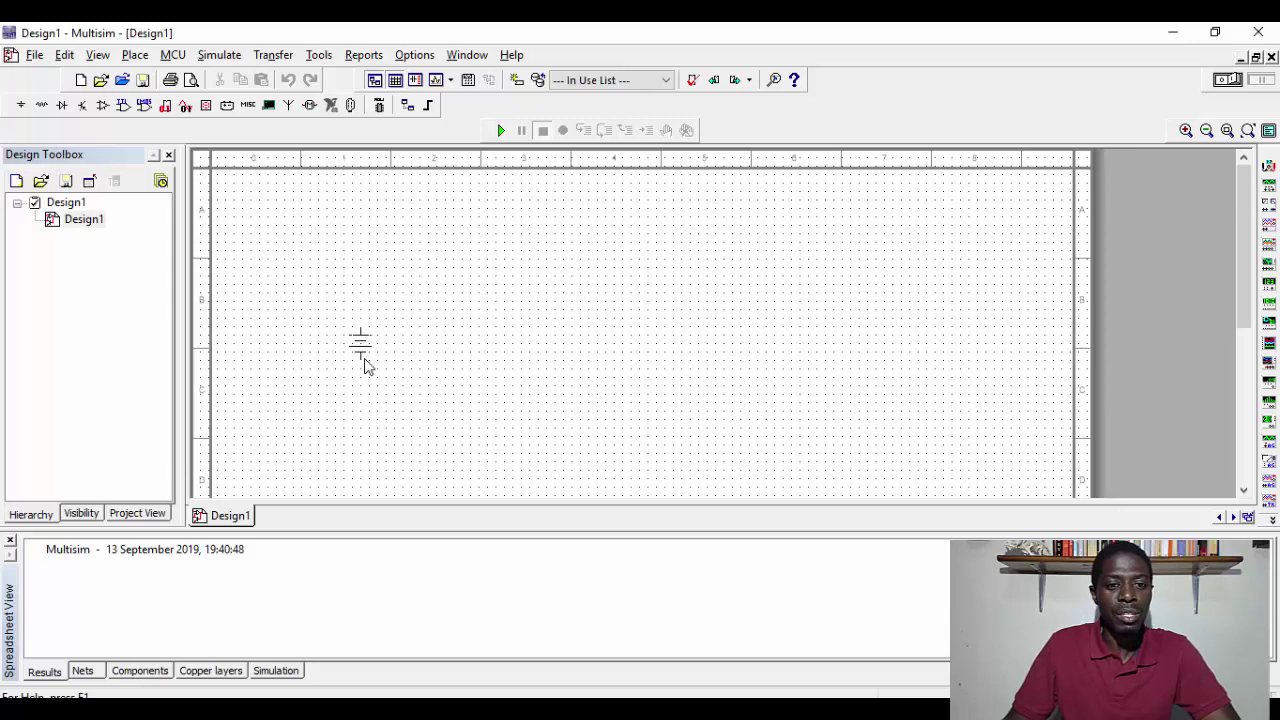
{"action": "left_click", "coordinate": [364, 366]}
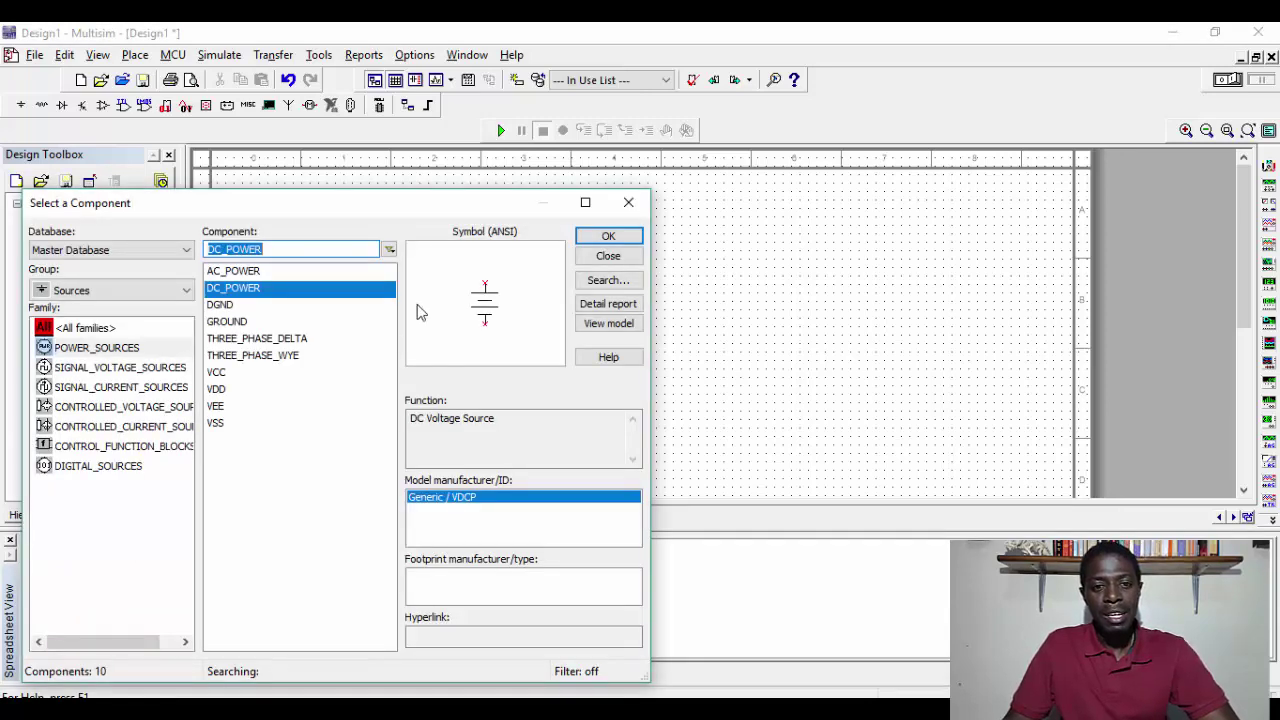
{"action": "left_click_drag", "start_coordinate": [490, 204], "coordinate": [655, 222]}
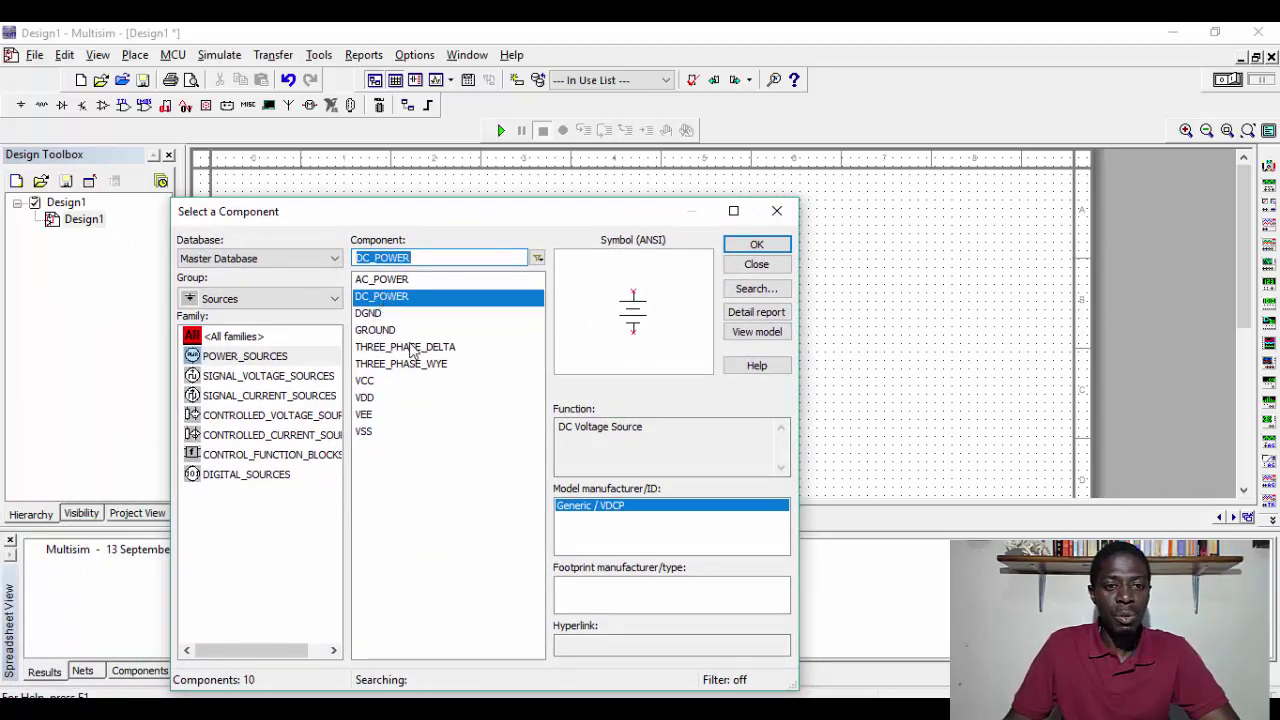
{"action": "left_click", "coordinate": [777, 213]}
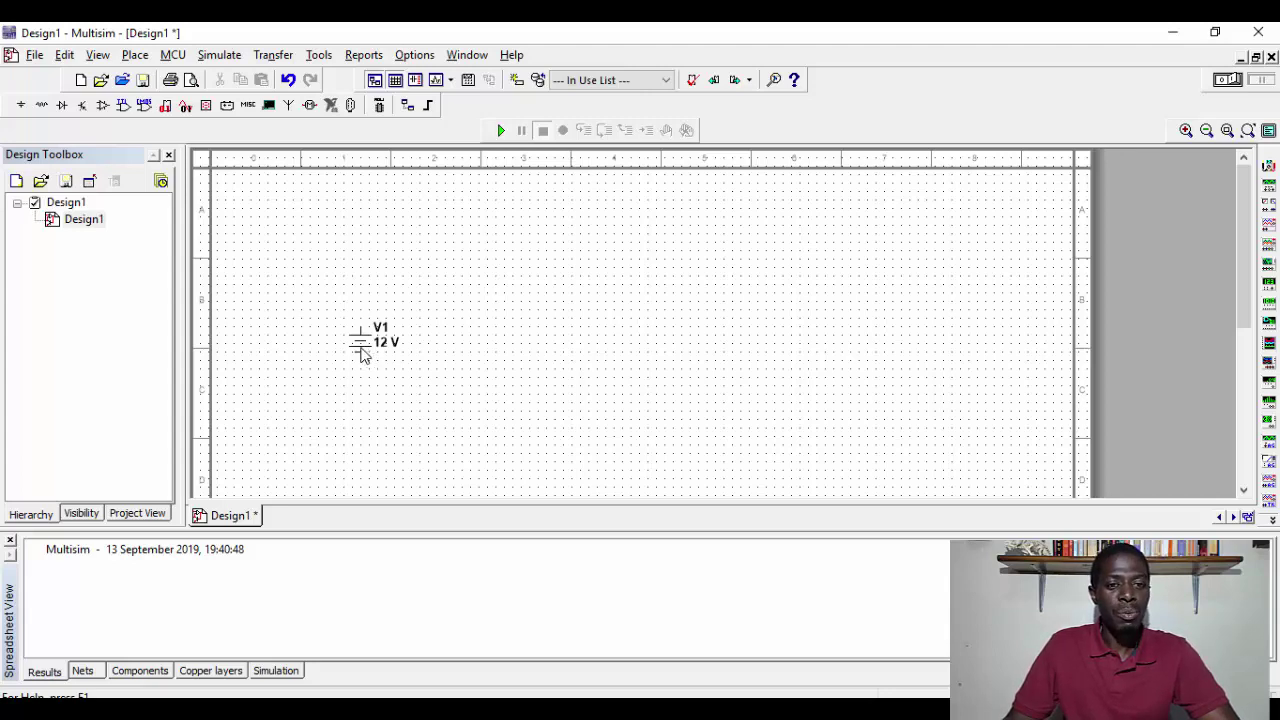
Pick a 1.0k resistor from the Basic RESISTOR family for placement.
{"action": "left_click", "coordinate": [41, 105]}
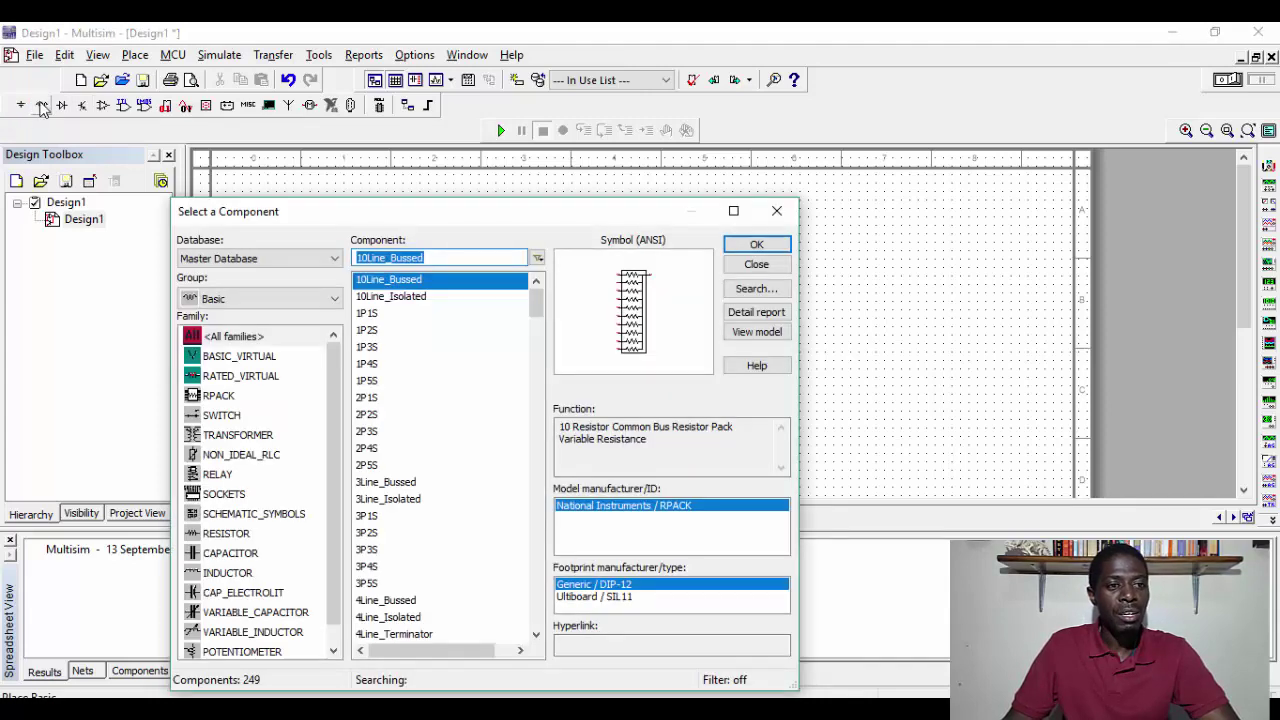
{"action": "left_click_drag", "start_coordinate": [343, 218], "coordinate": [331, 160]}
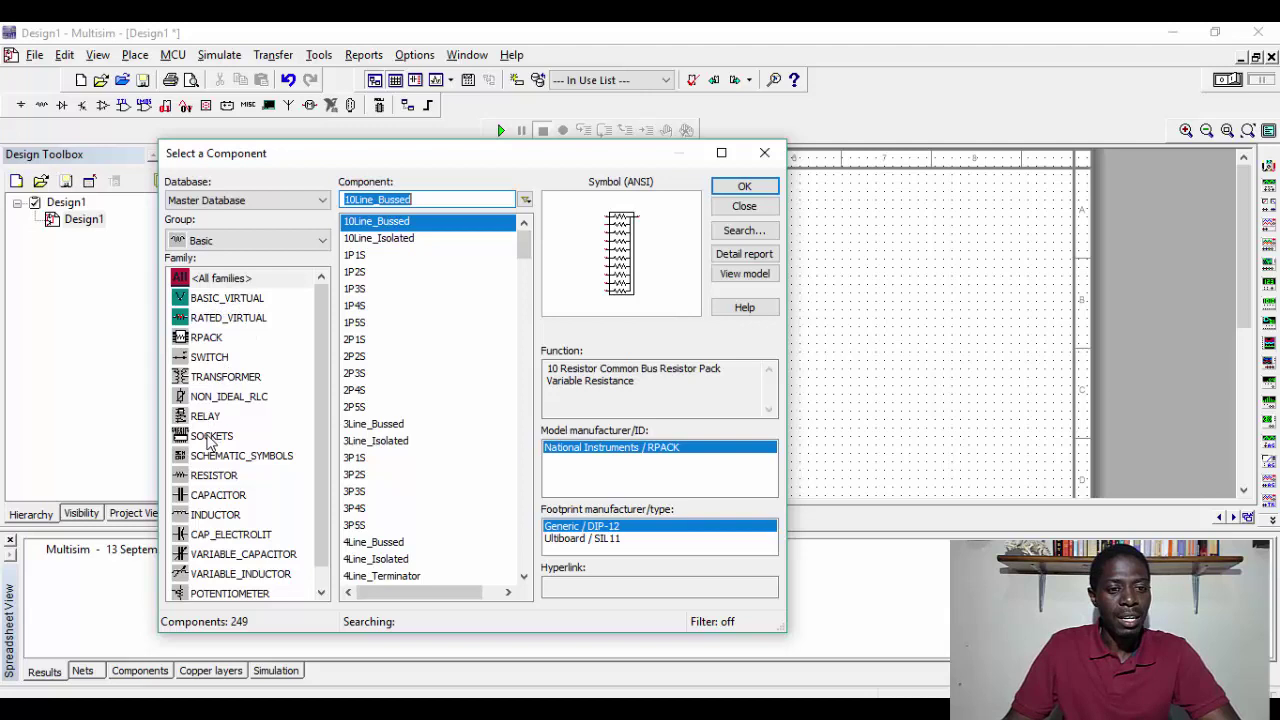
{"action": "left_click", "coordinate": [213, 478]}
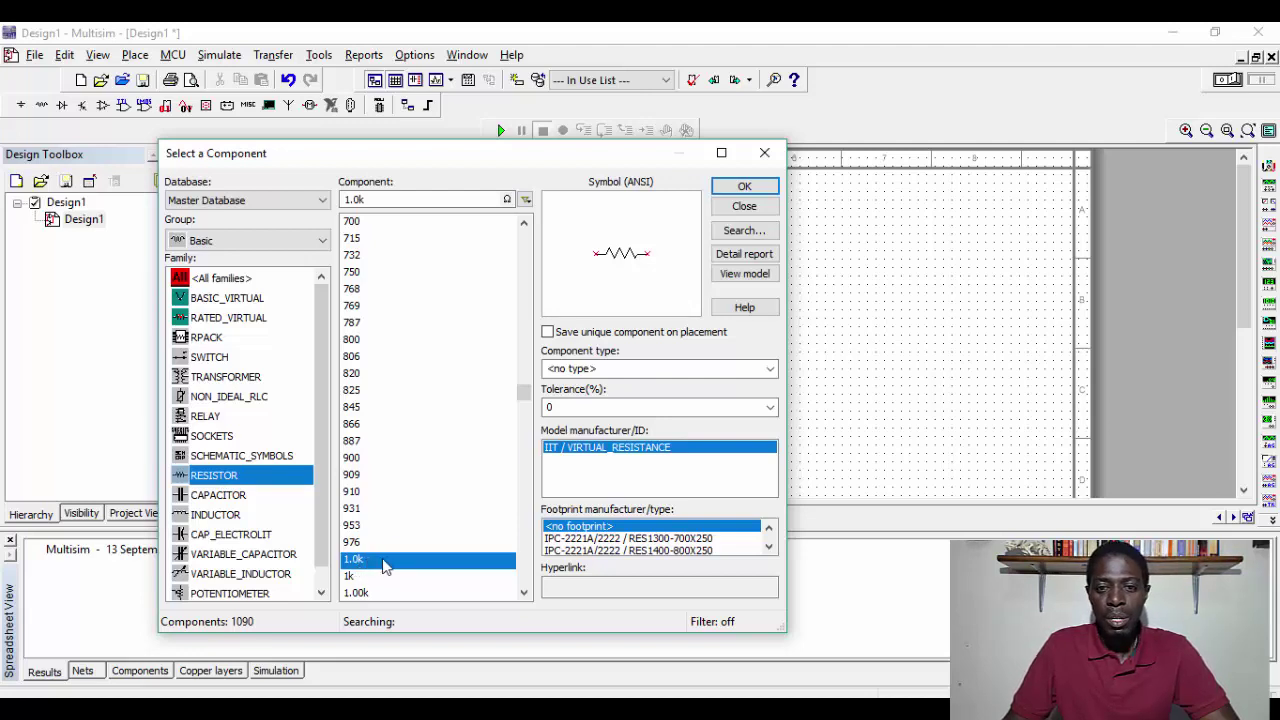
{"action": "left_click", "coordinate": [741, 192]}
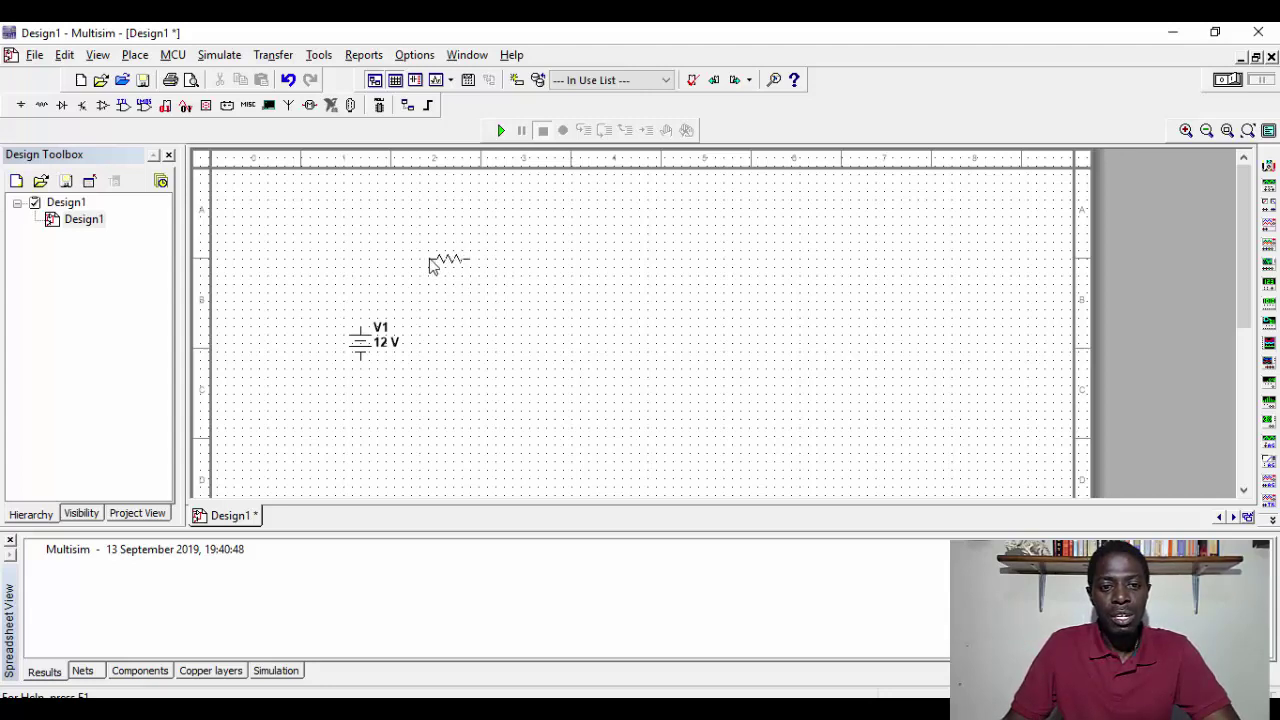
Place three 1.0k resistors: R1 above-right of V1, R2 and R3 to its right.
{"action": "left_click", "coordinate": [494, 264]}
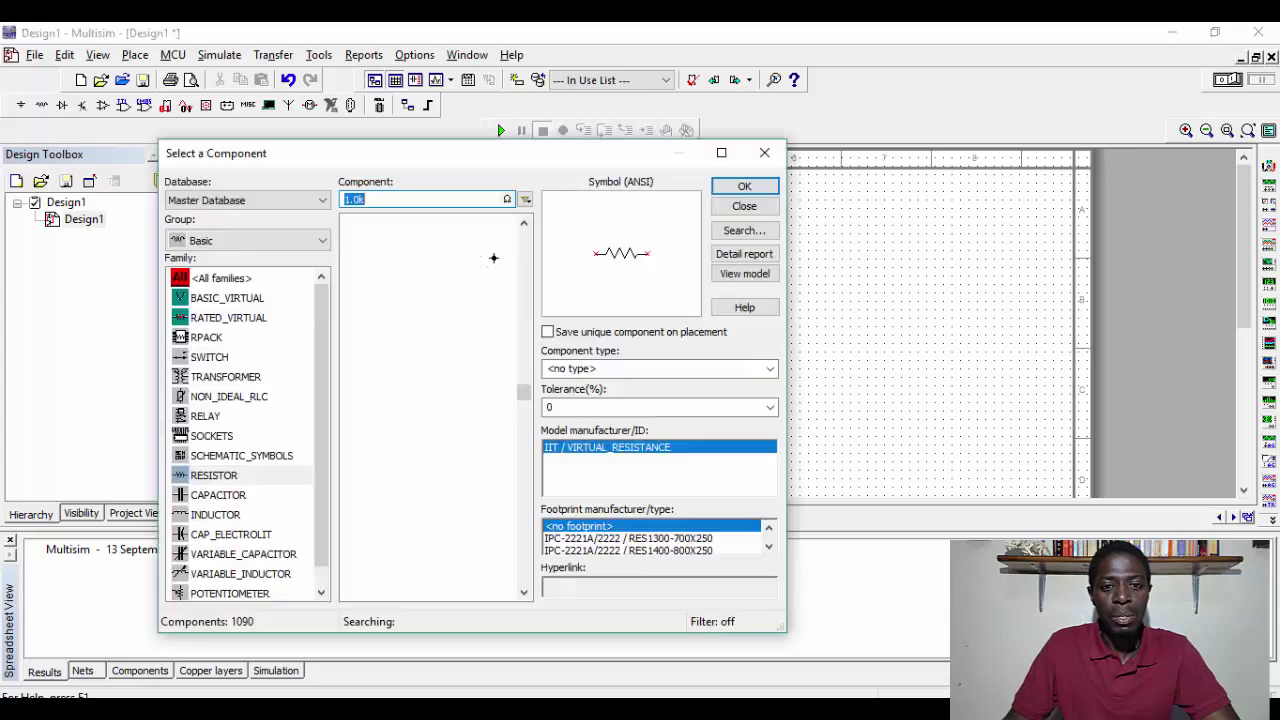
{"action": "left_click", "coordinate": [743, 188]}
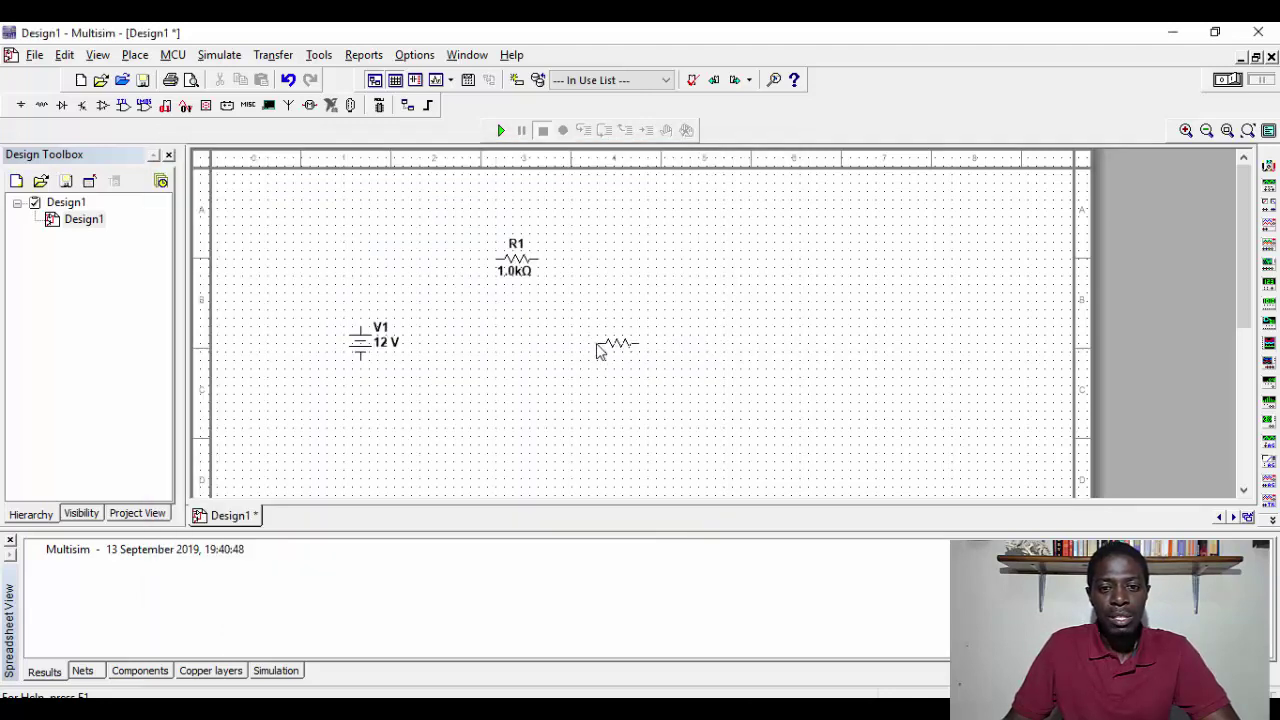
{"action": "left_click", "coordinate": [597, 350]}
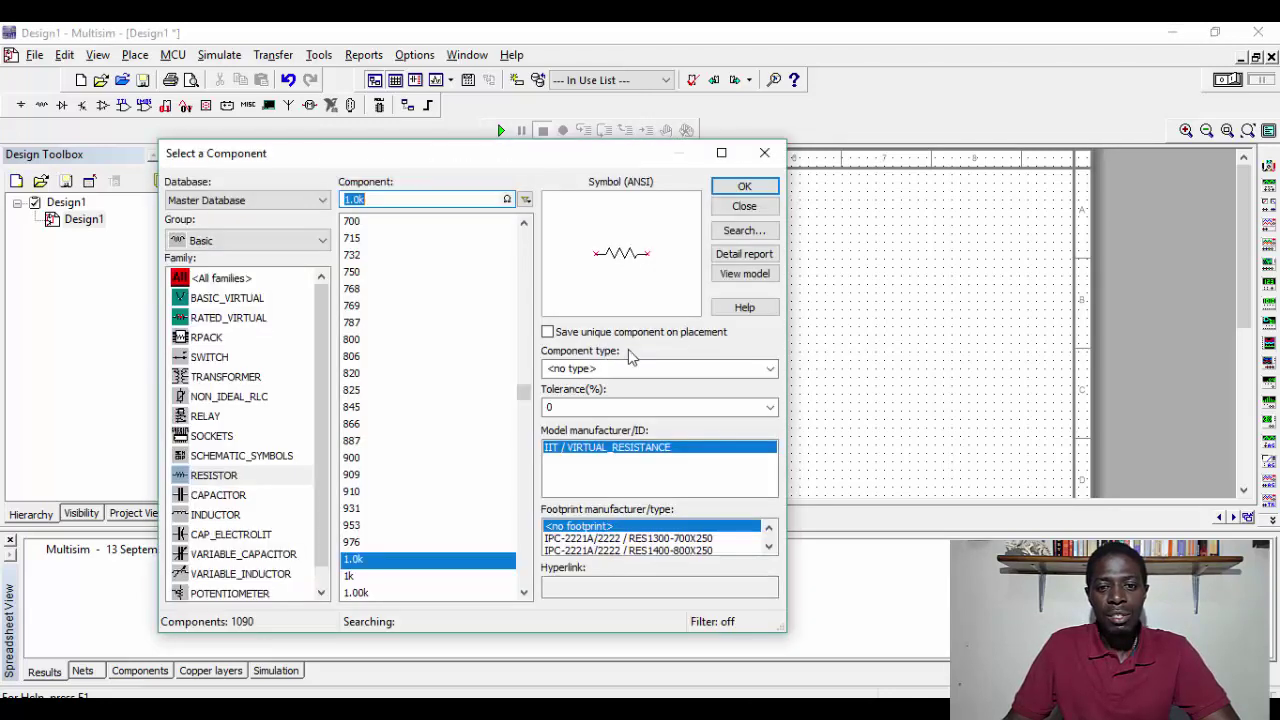
{"action": "left_click", "coordinate": [748, 186]}
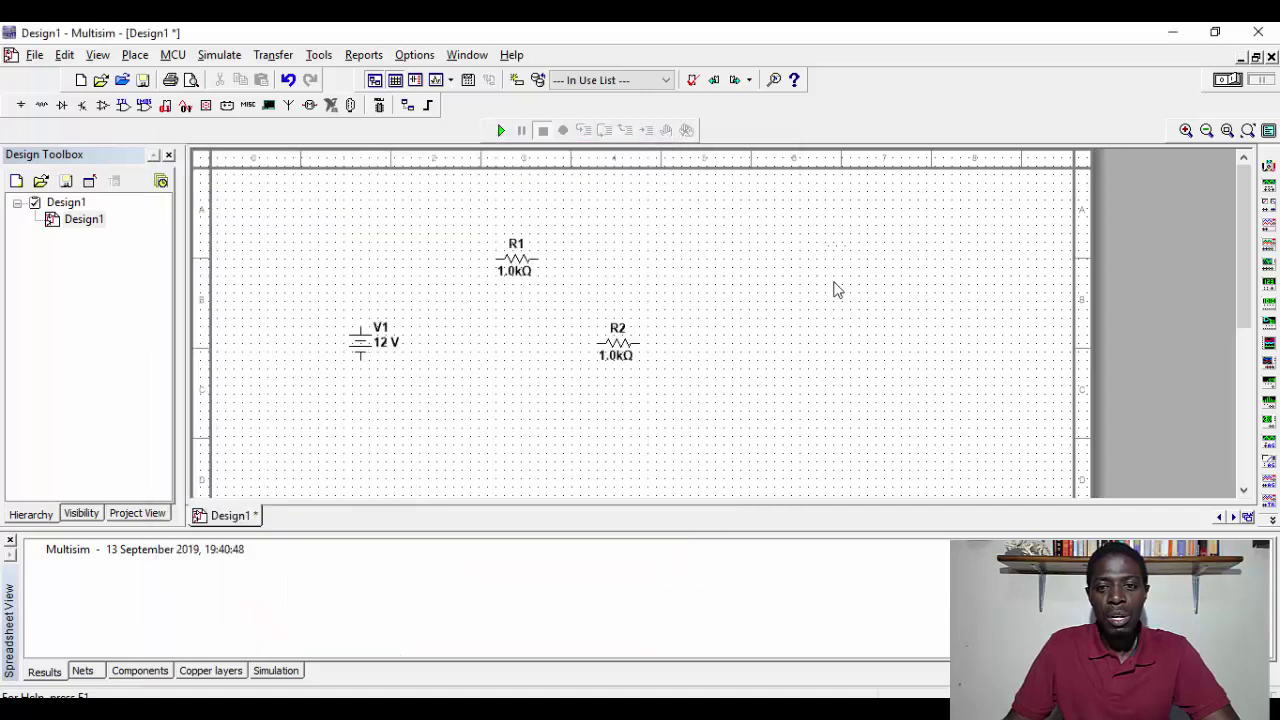
{"action": "left_click", "coordinate": [755, 348]}
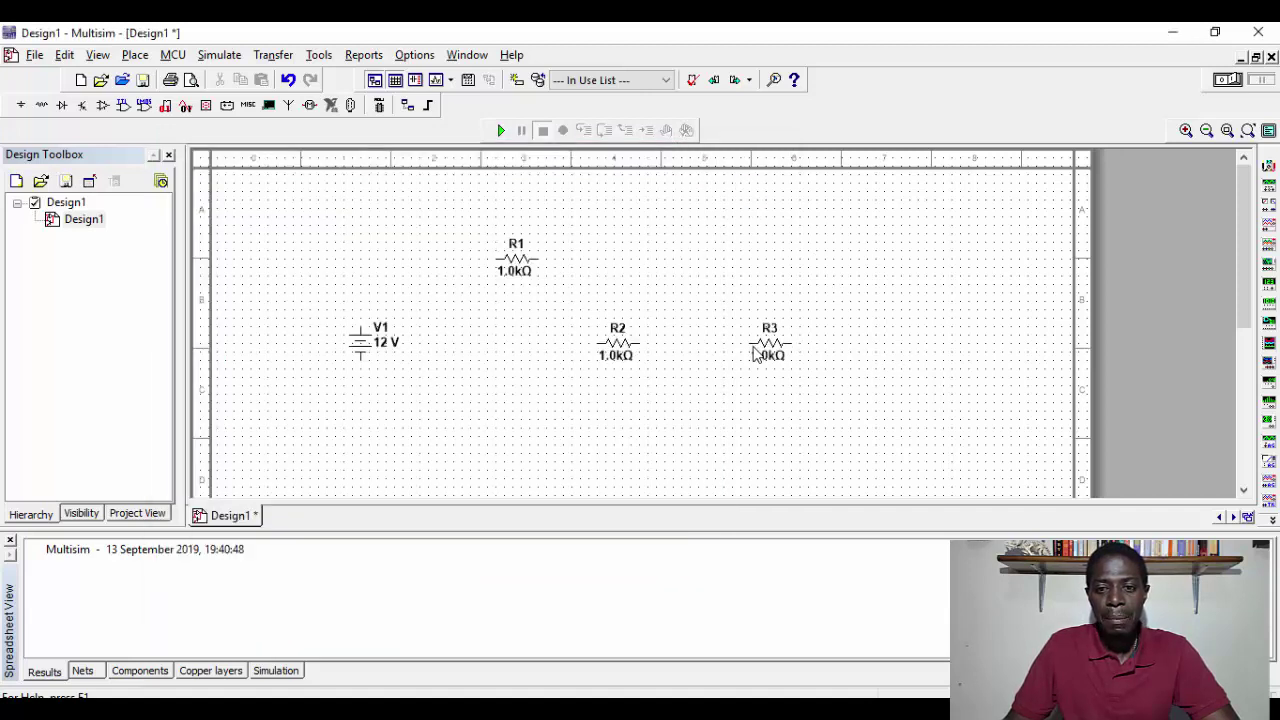
{"action": "left_click", "coordinate": [760, 157]}
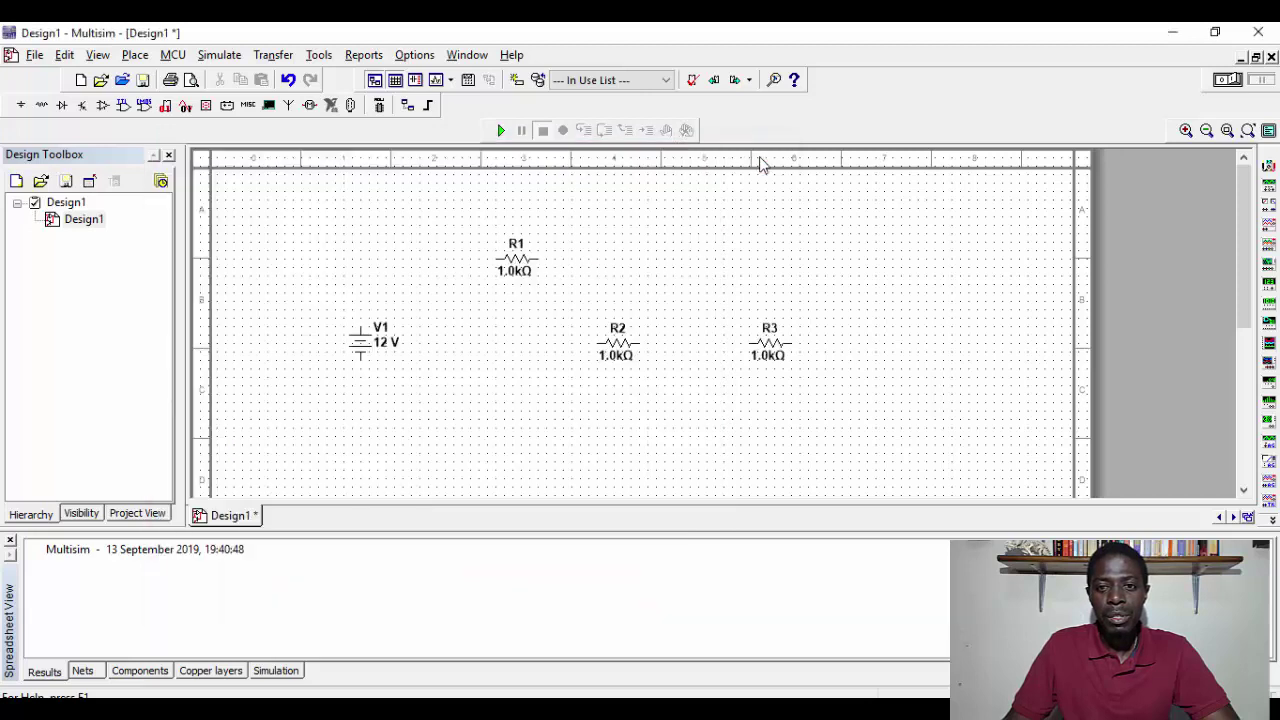
Rotate R2 and R3 90° clockwise so both stand vertically.
{"action": "left_click", "coordinate": [525, 264]}
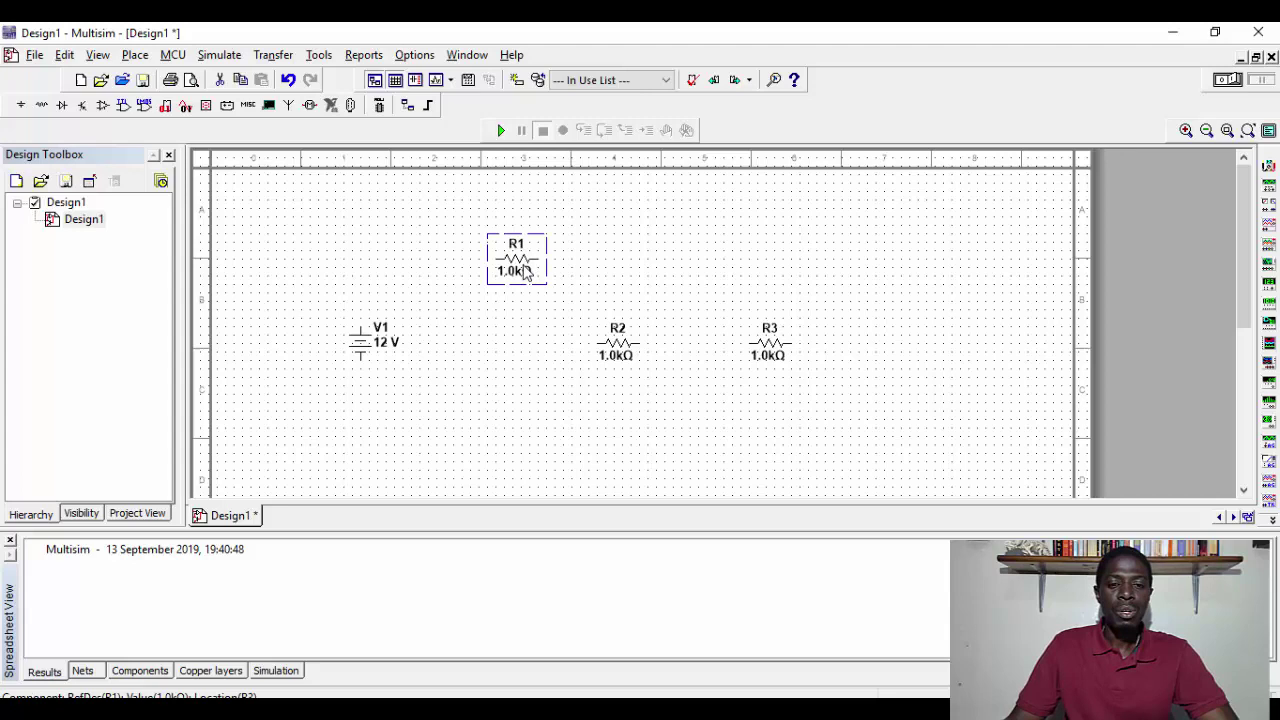
{"action": "left_click", "coordinate": [617, 355]}
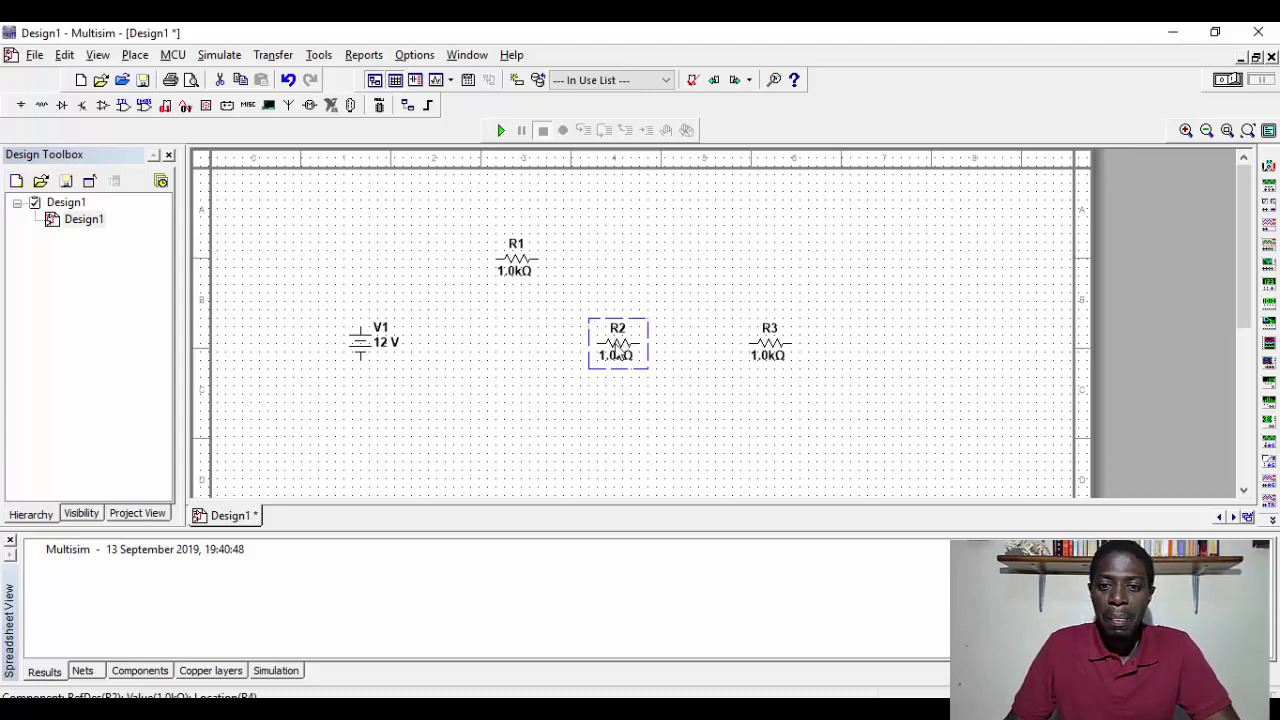
{"action": "right_click", "coordinate": [622, 350]}
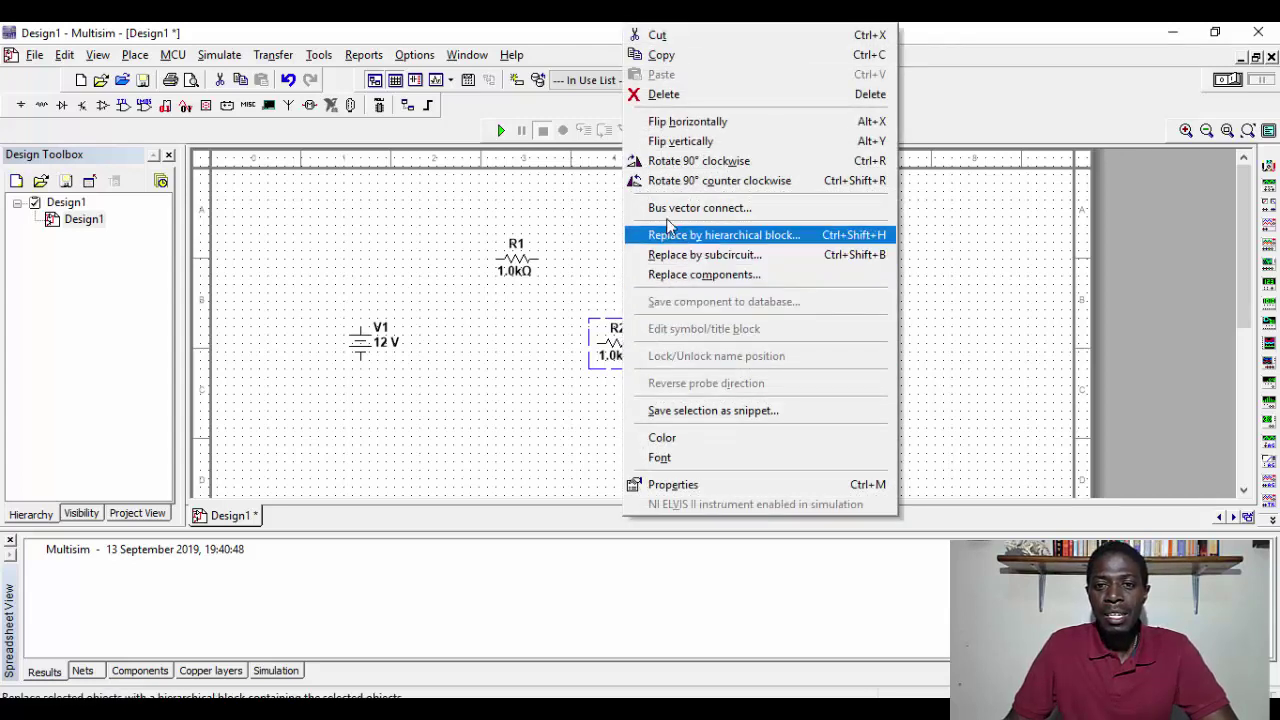
{"action": "left_click", "coordinate": [707, 161]}
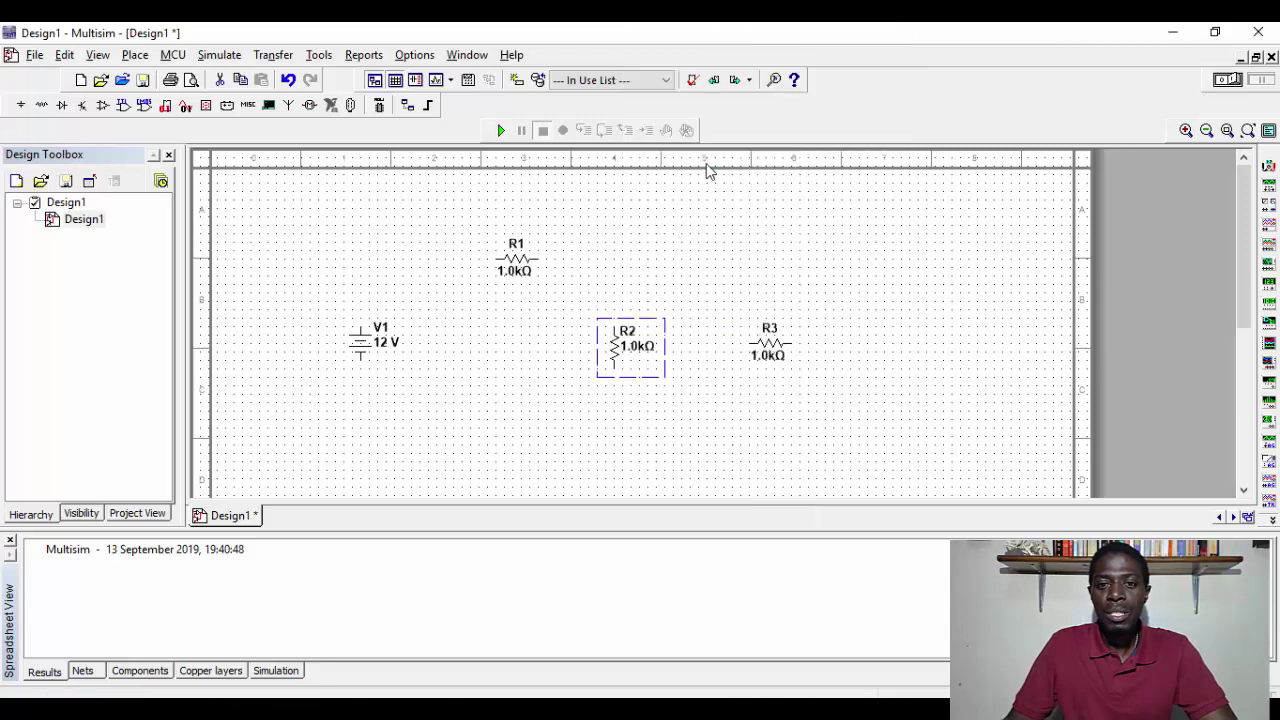
{"action": "left_click", "coordinate": [762, 350]}
{"action": "right_click", "coordinate": [758, 352]}
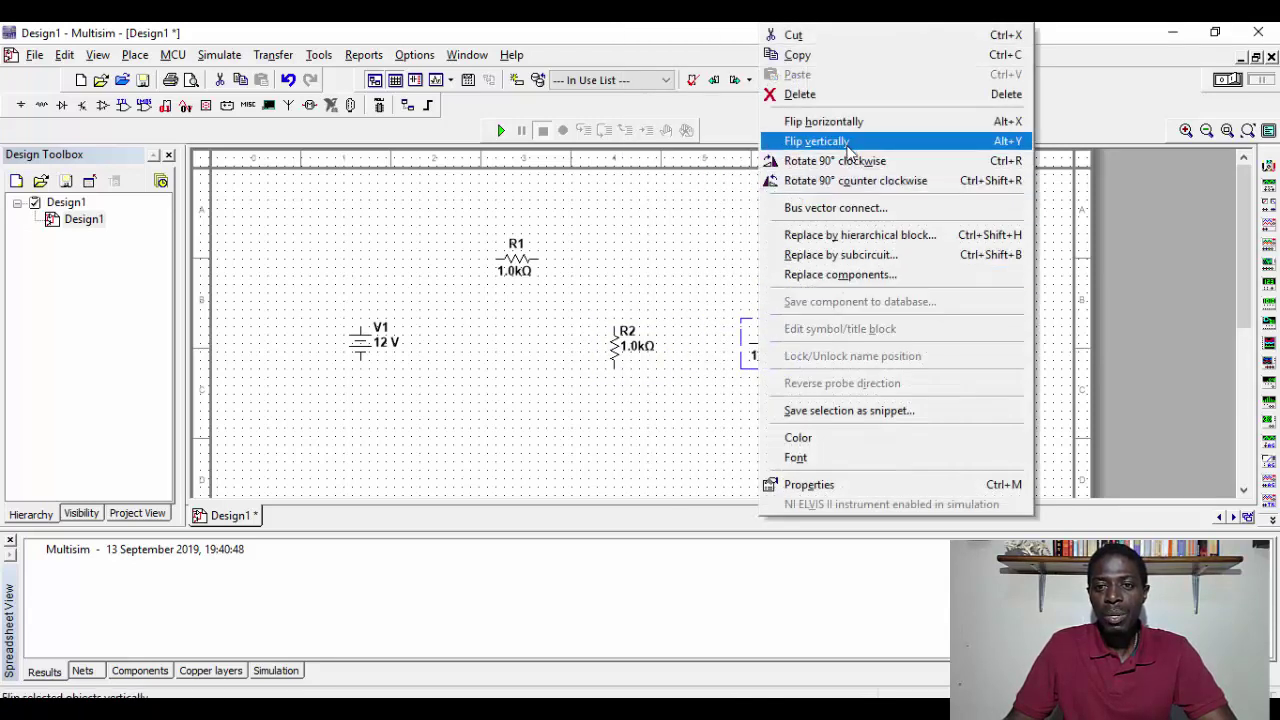
{"action": "left_click", "coordinate": [852, 178]}
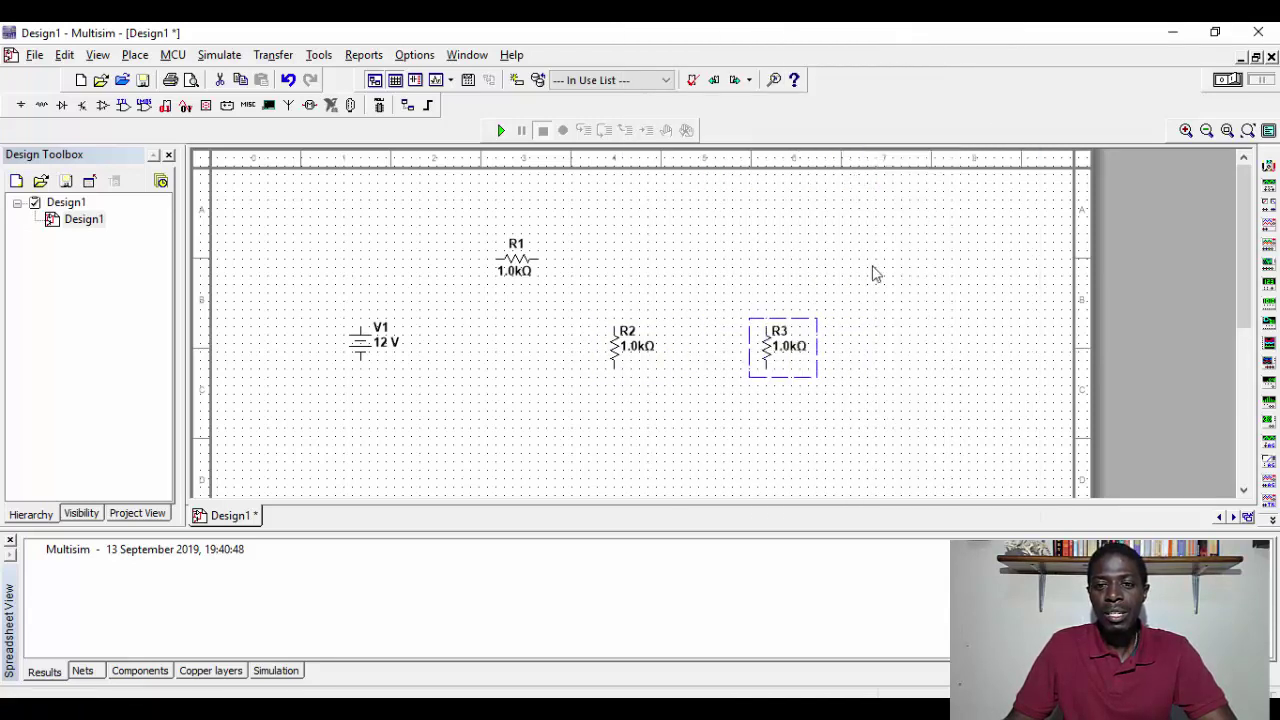
{"action": "left_click", "coordinate": [855, 427]}
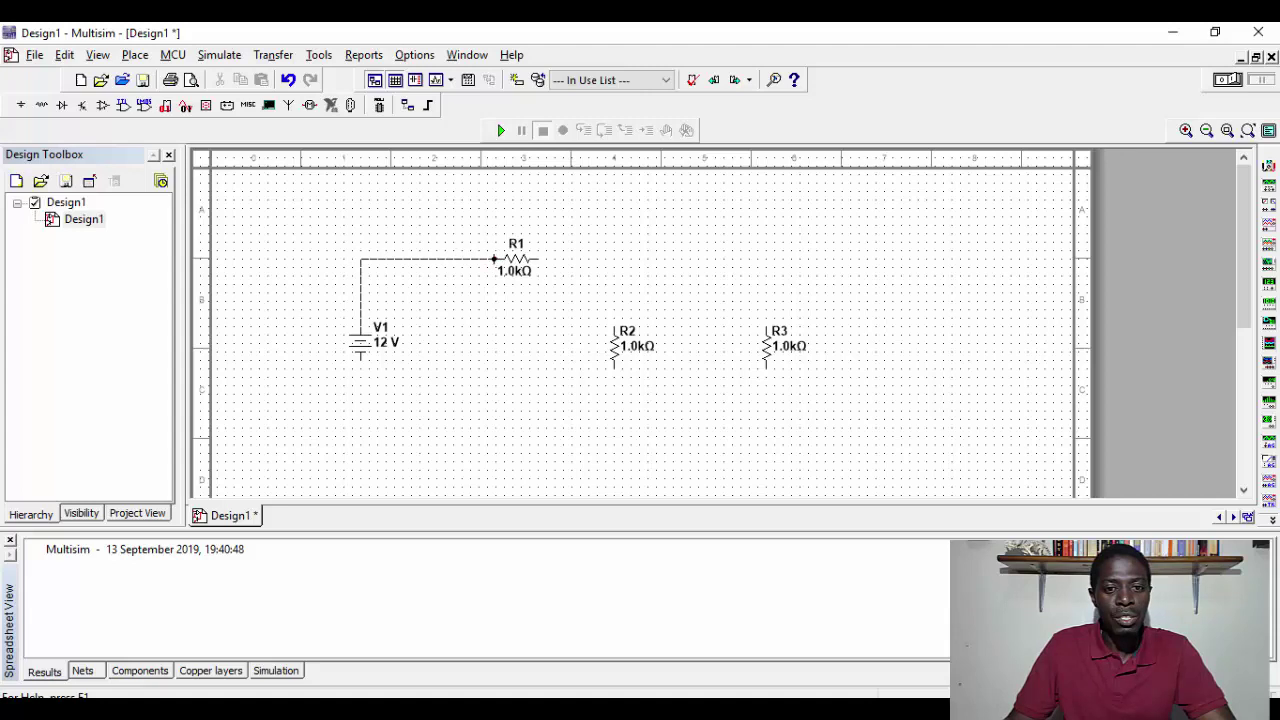
Wire V1 to R1, R1 to R2's top, and R2's bottom back to V1.
{"action": "left_click", "coordinate": [496, 259]}
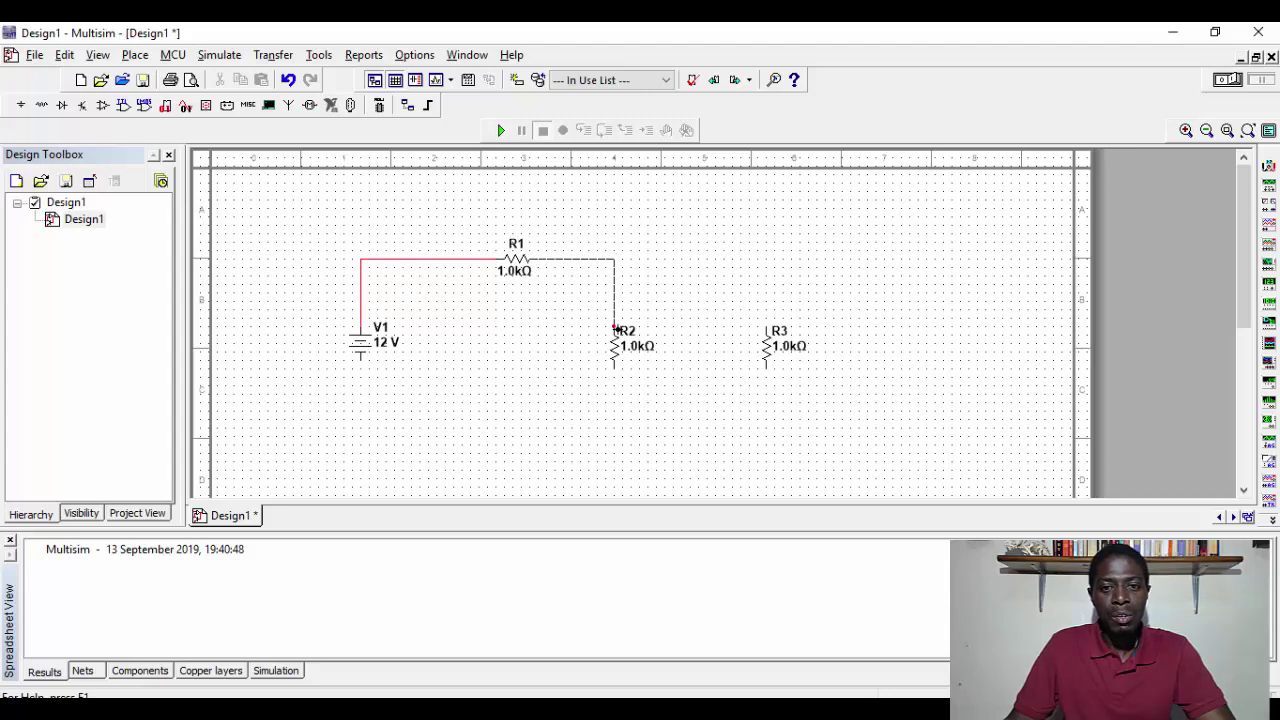
{"action": "left_click", "coordinate": [614, 327]}
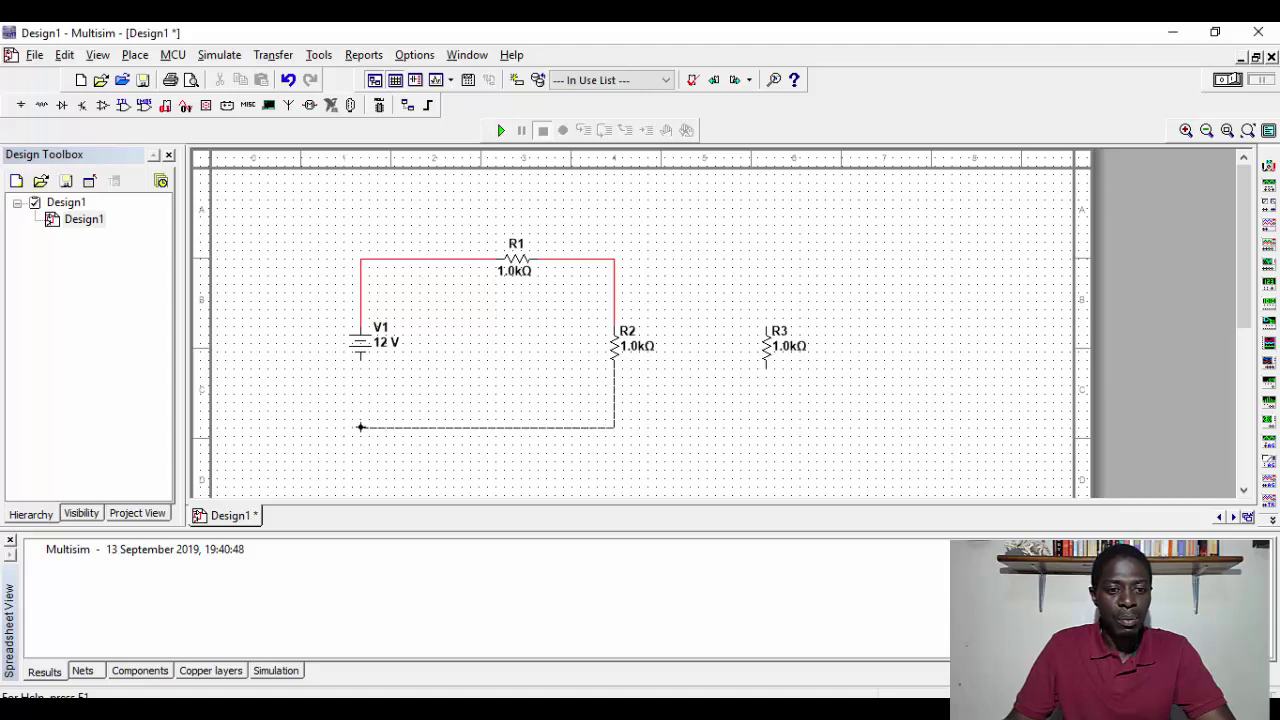
{"action": "left_click", "coordinate": [360, 357]}
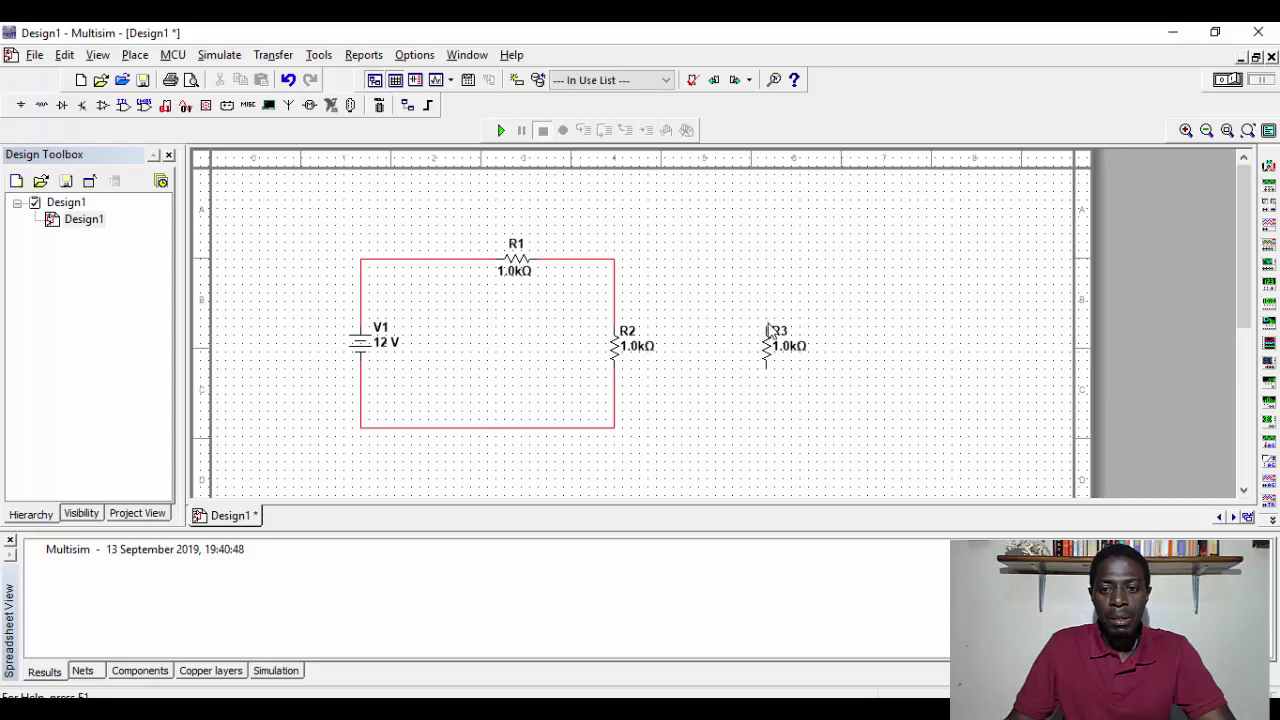
Connect R3's top and bottom terminals to the R2 nodes, putting it in parallel.
{"action": "left_click", "coordinate": [767, 259]}
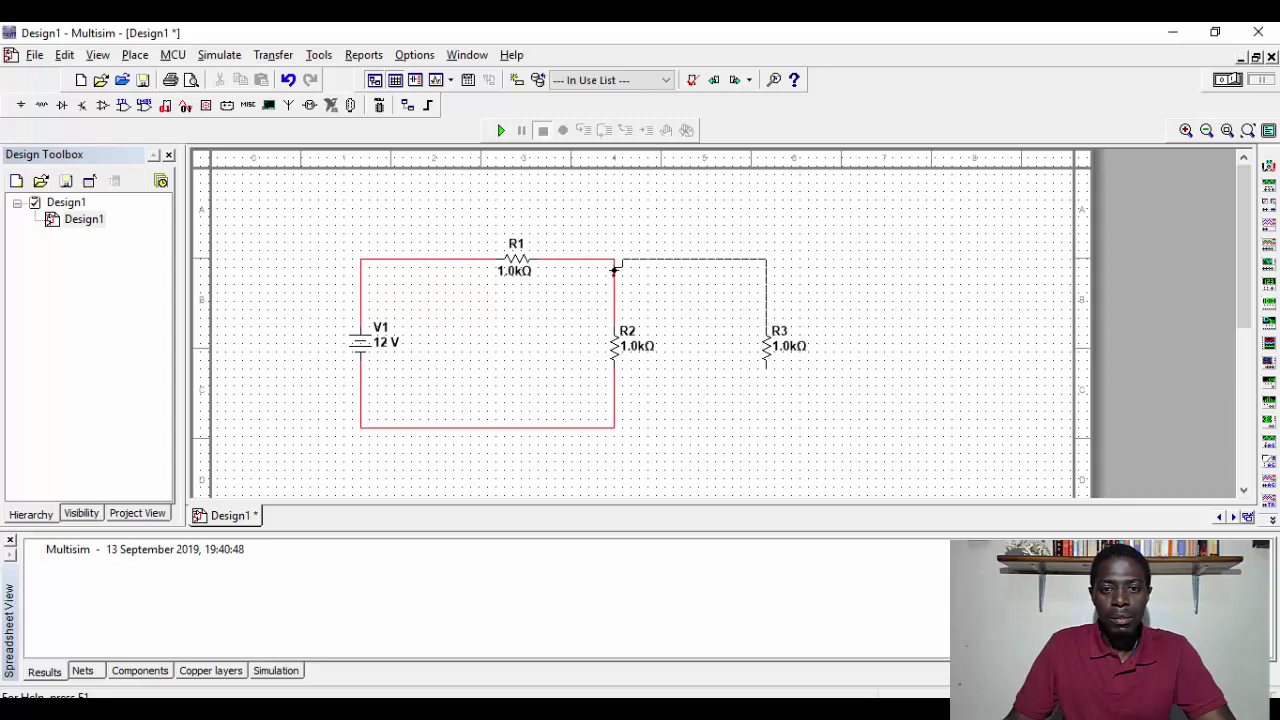
{"action": "left_click", "coordinate": [614, 260]}
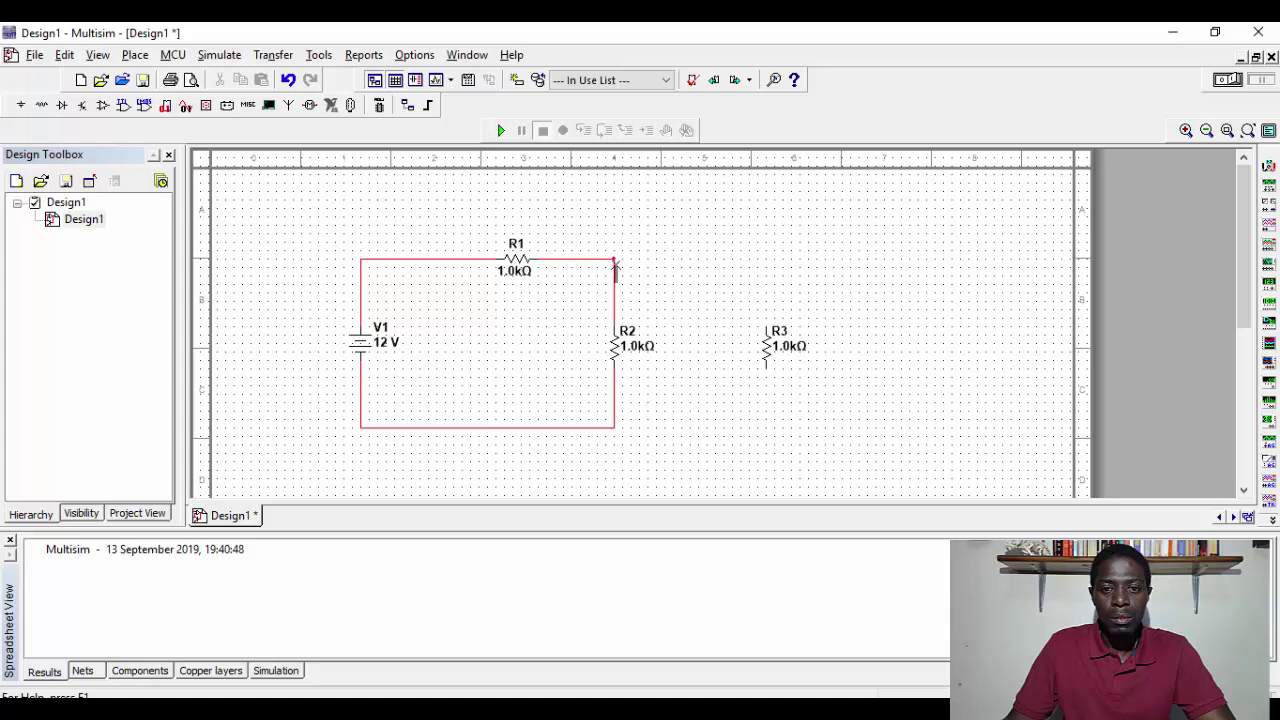
{"action": "left_click", "coordinate": [771, 380]}
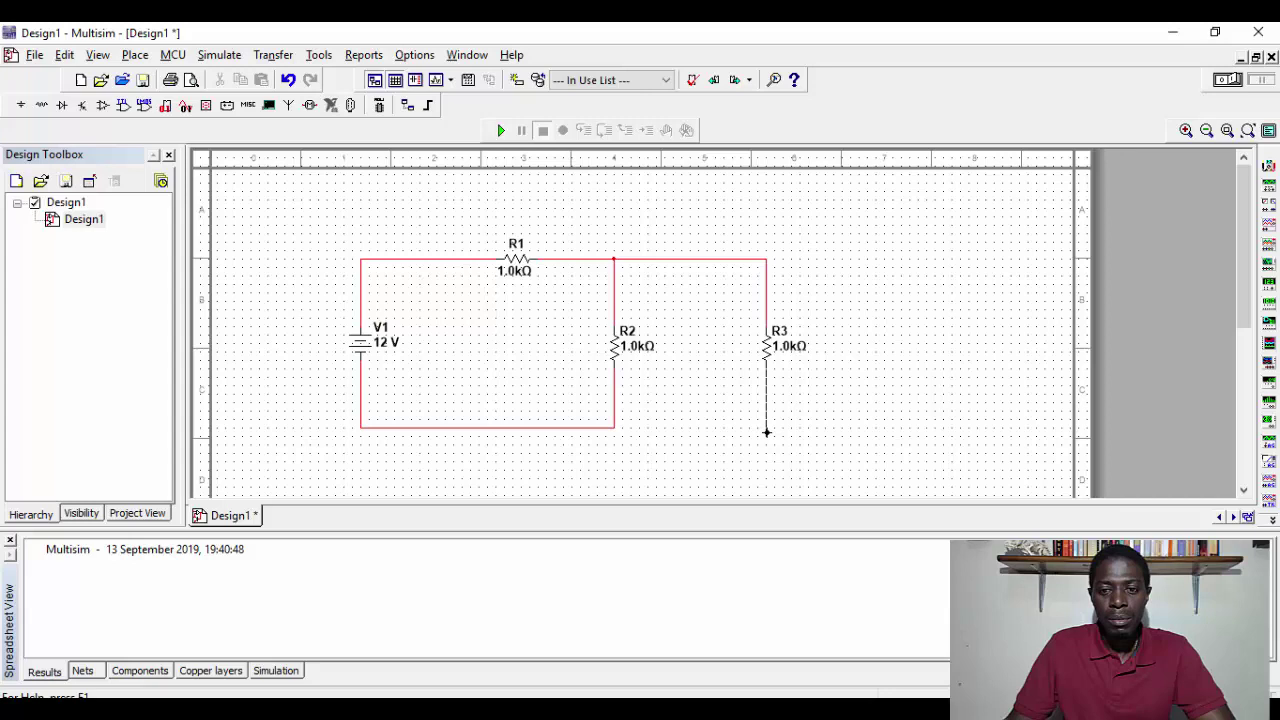
{"action": "left_click", "coordinate": [615, 429]}
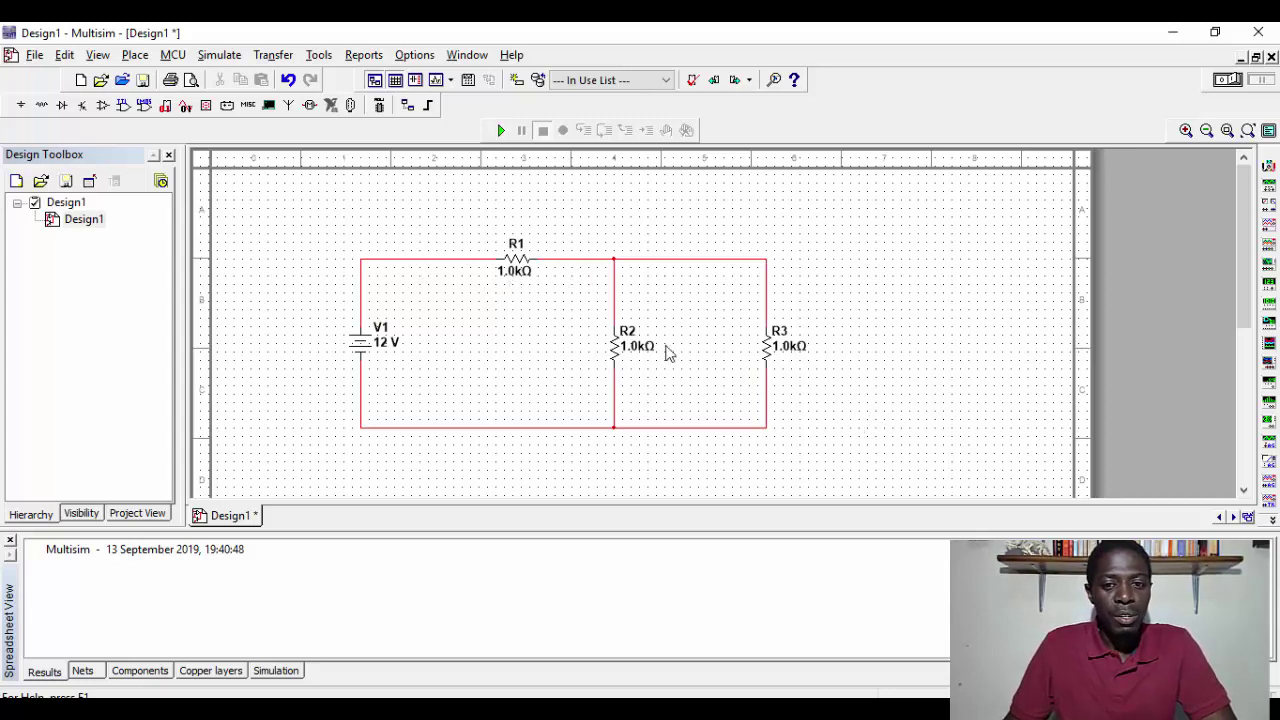
Change R1's resistance from 1.0k to 2.0k in its properties.
{"action": "double_click", "coordinate": [520, 272]}
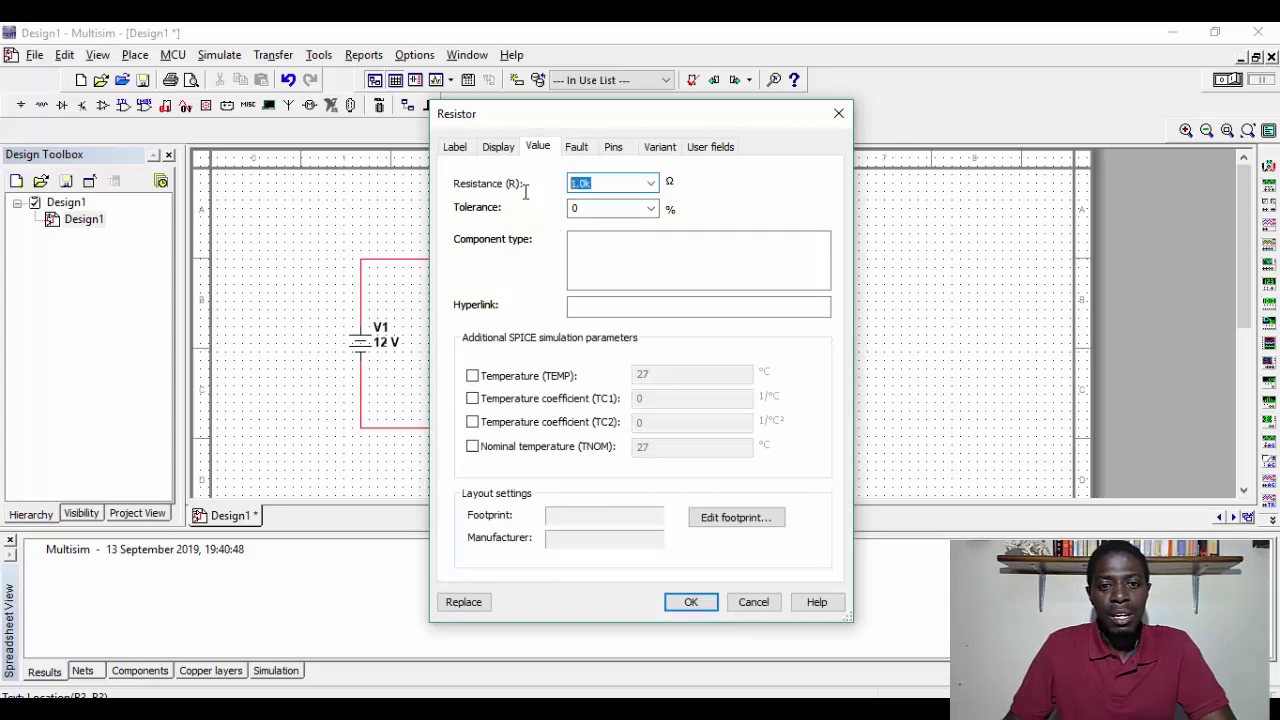
{"action": "type", "text": "2"}
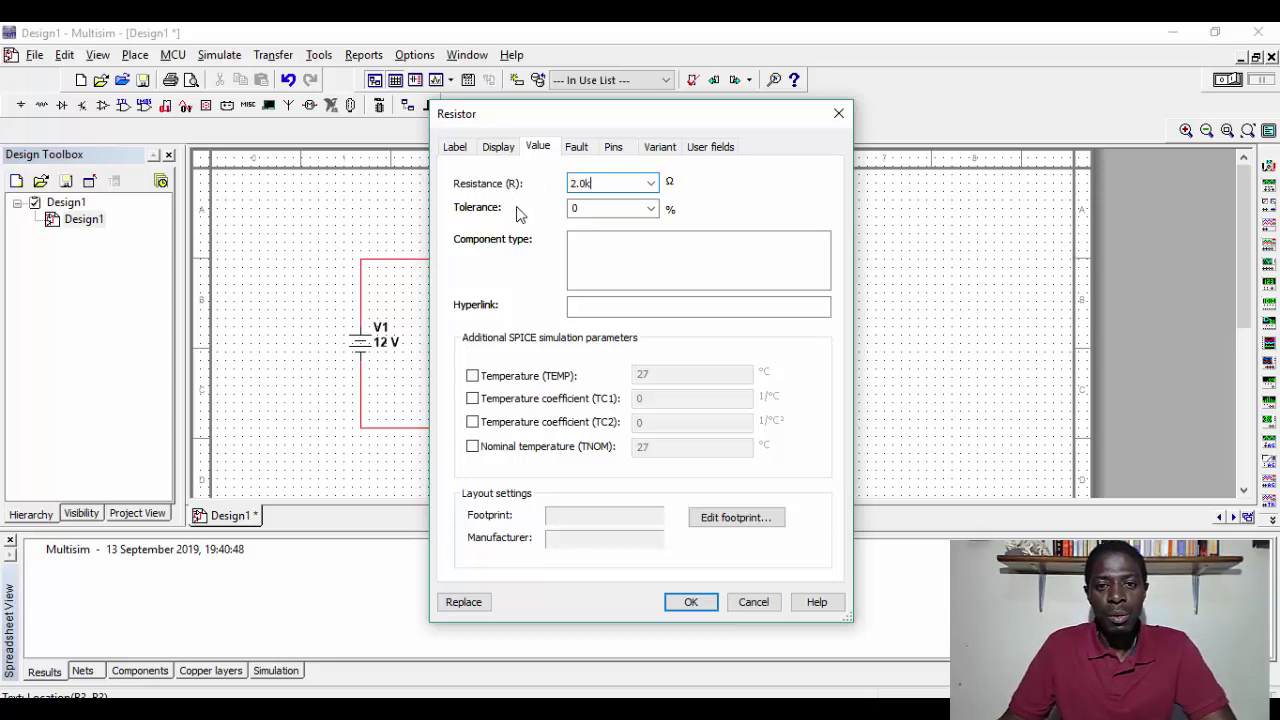
{"action": "left_click", "coordinate": [691, 602]}
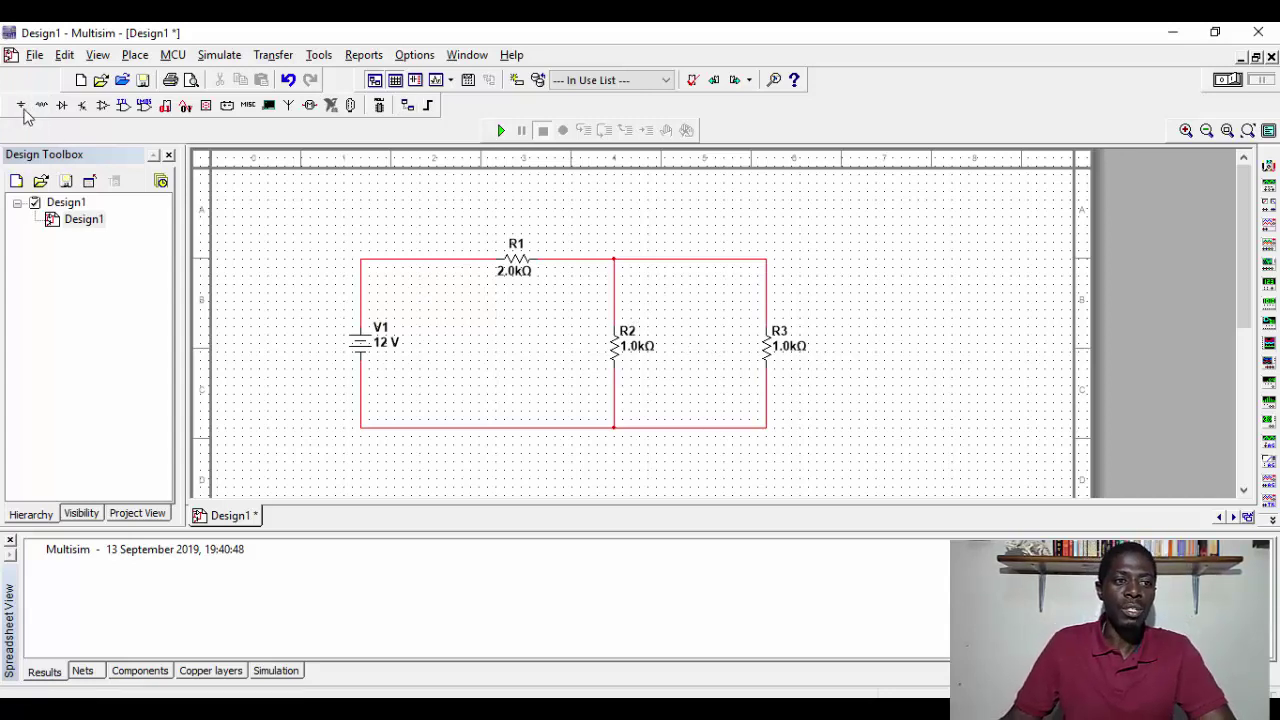
Search the component database for 'Ground' by function and select the GROUND part.
{"action": "left_click", "coordinate": [135, 55]}
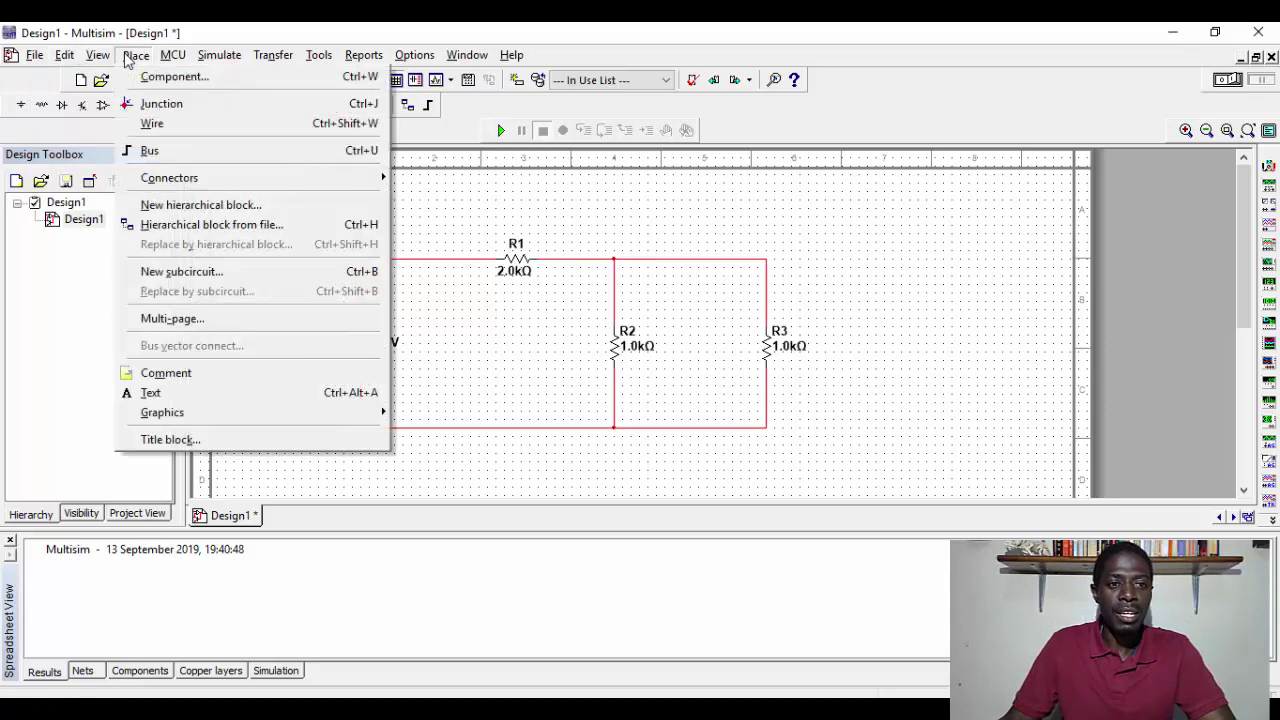
{"action": "left_click", "coordinate": [152, 78]}
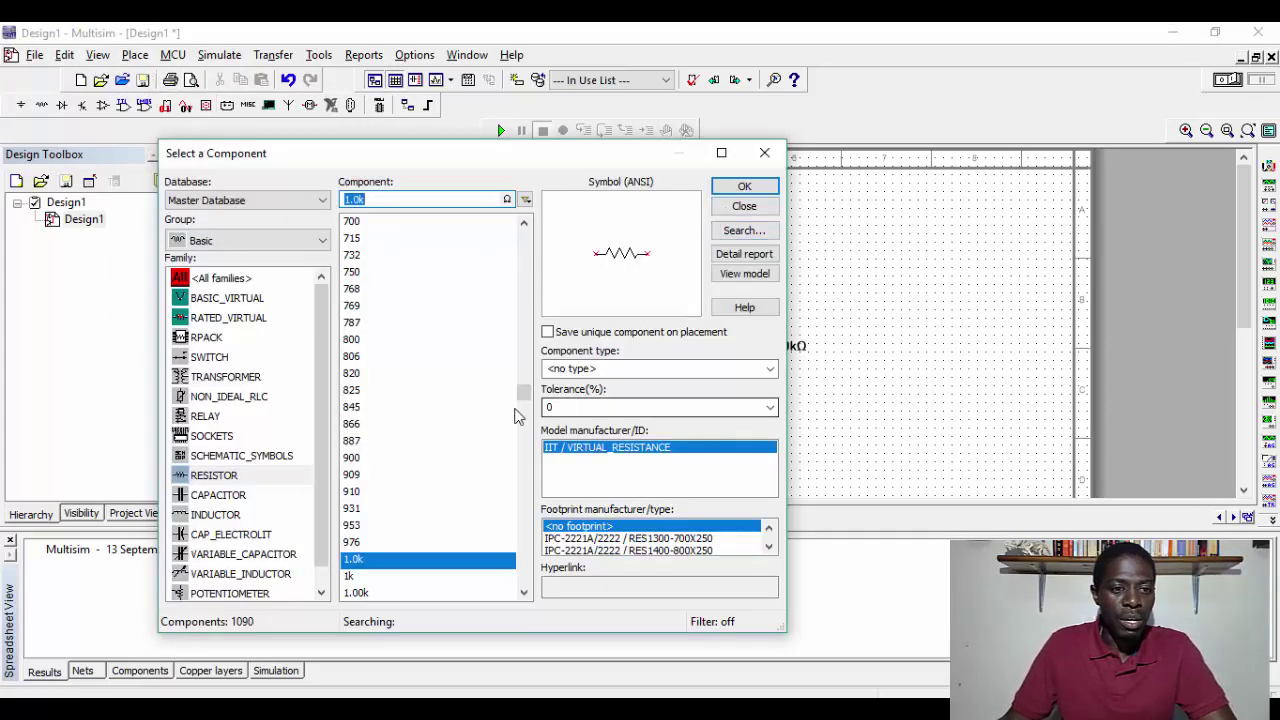
{"action": "left_click_drag", "start_coordinate": [322, 368], "coordinate": [352, 312]}
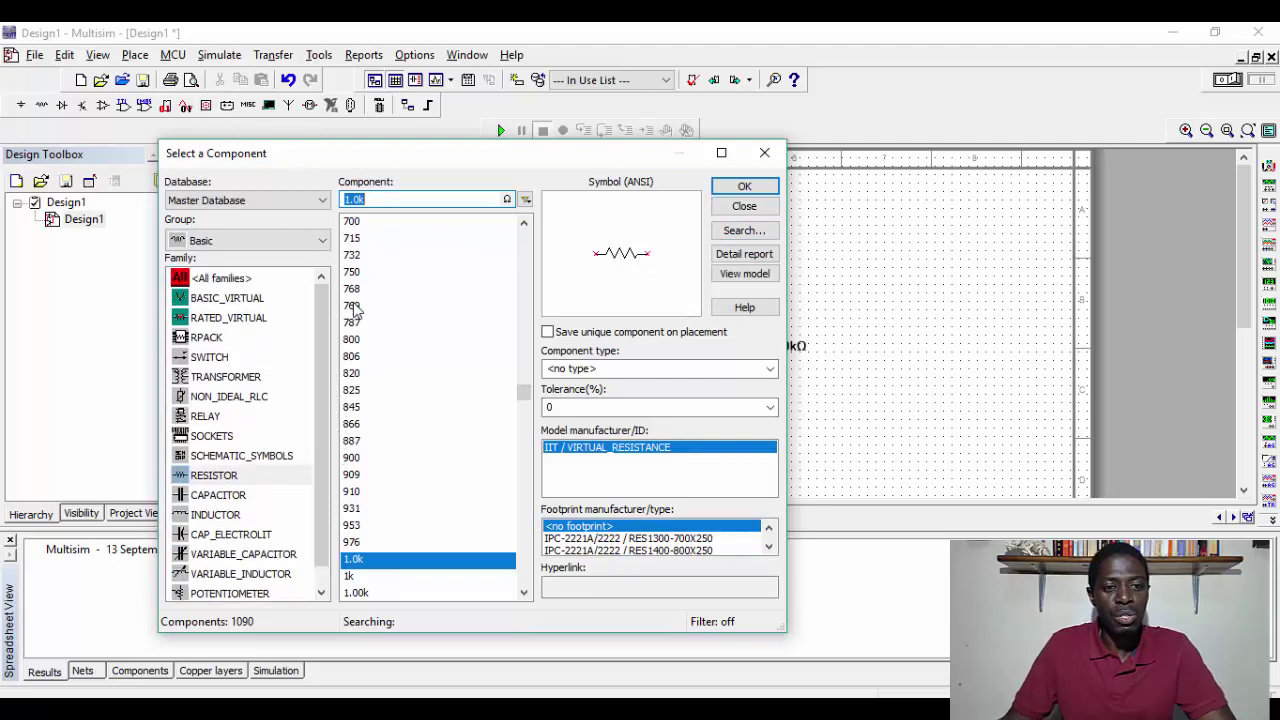
{"action": "left_click", "coordinate": [758, 232]}
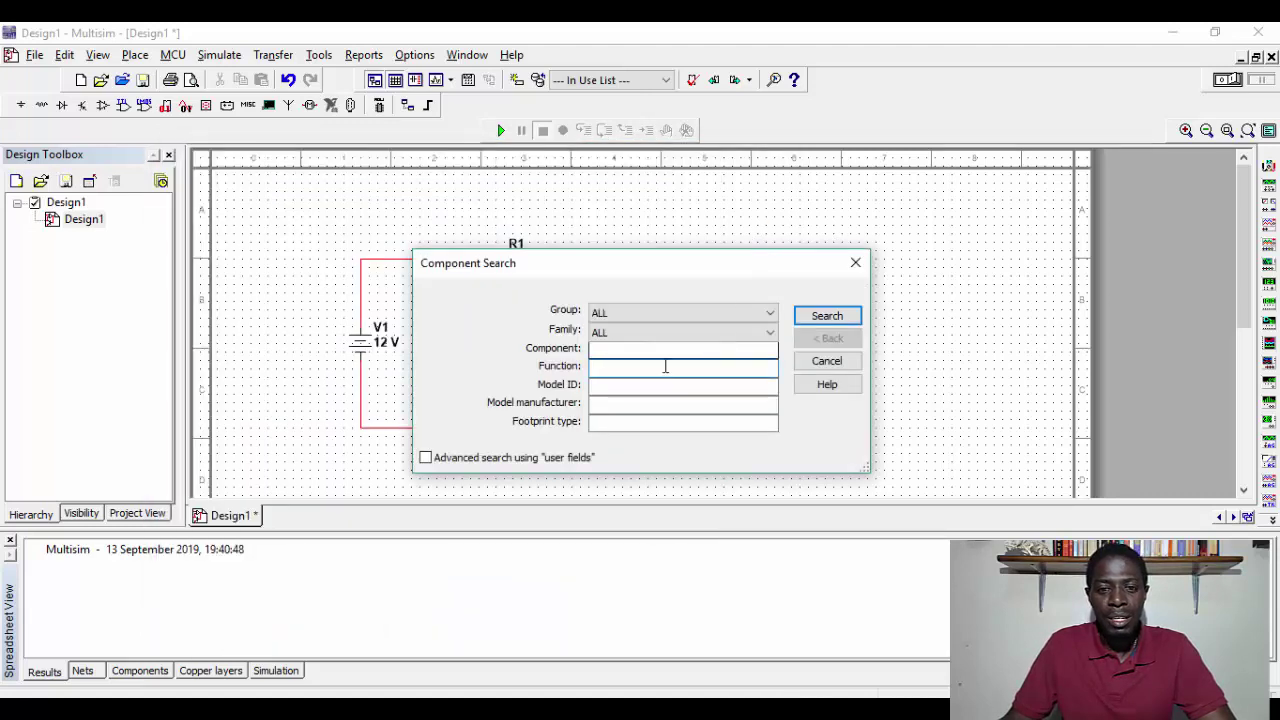
{"action": "left_click", "coordinate": [664, 367]}
{"action": "type", "text": "Ground"}
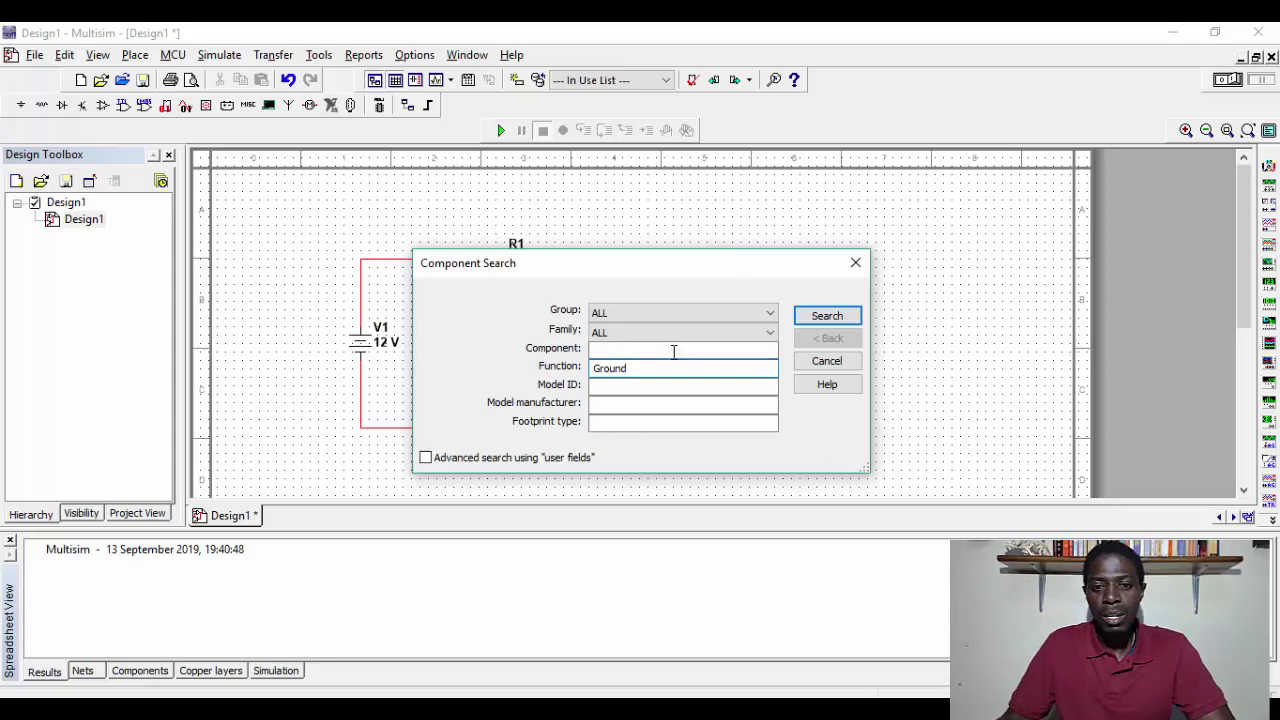
{"action": "left_click", "coordinate": [806, 318]}
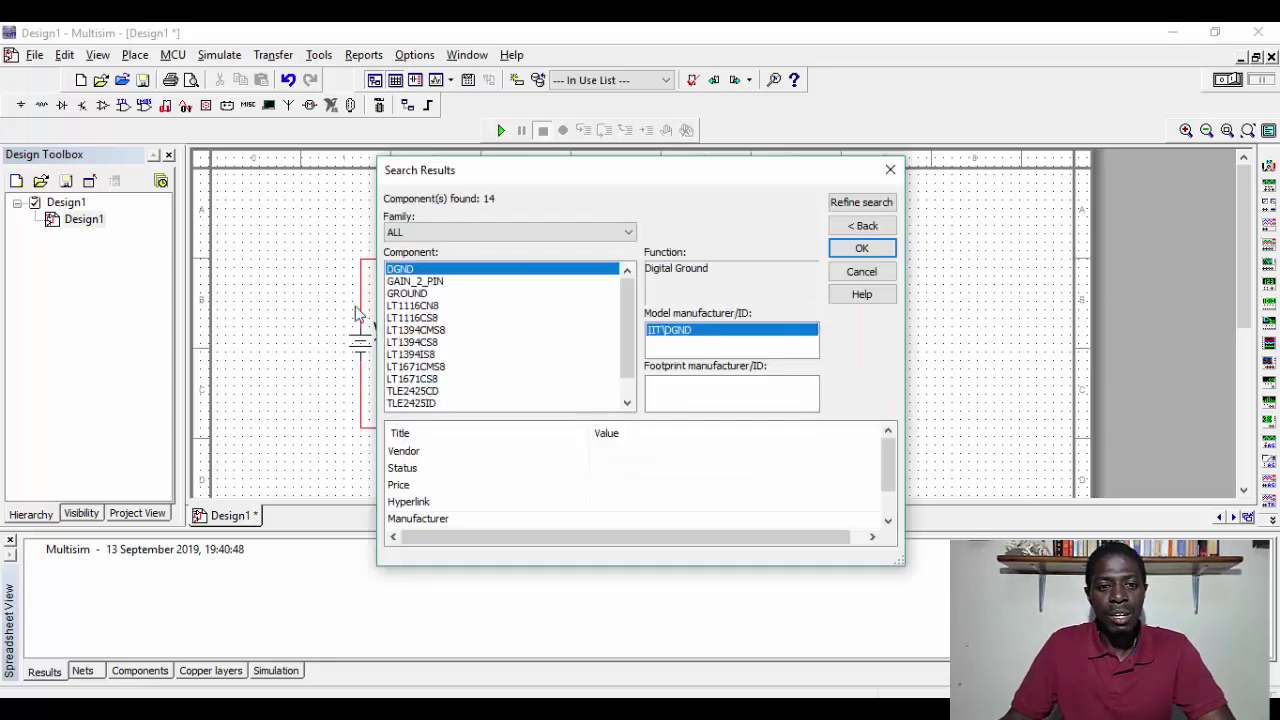
{"action": "left_click", "coordinate": [424, 294]}
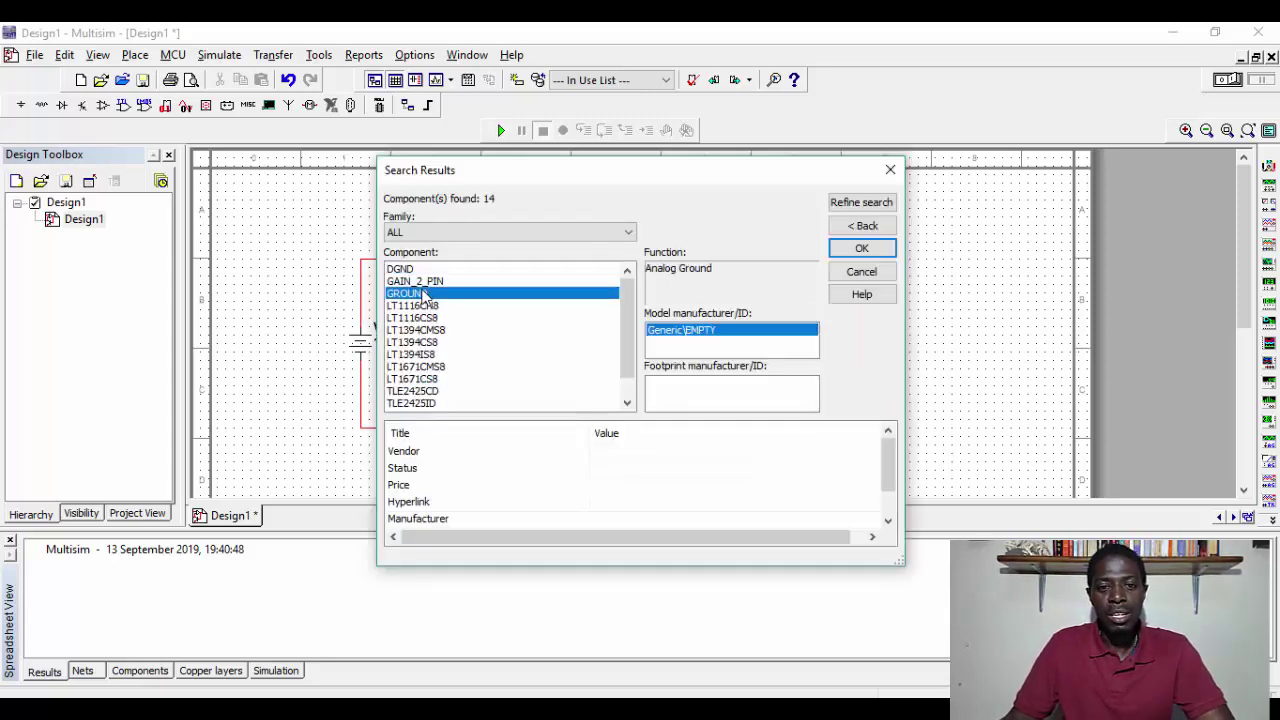
{"action": "left_click", "coordinate": [862, 249]}
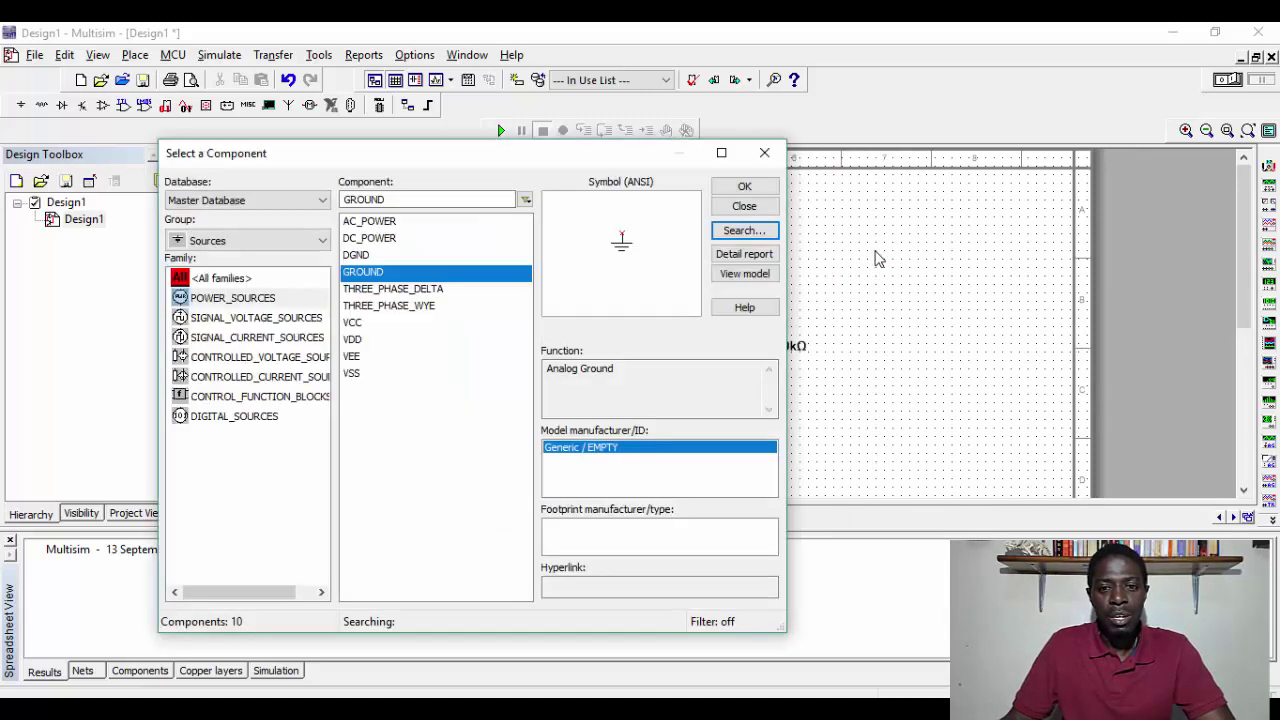
Compare DGND with analog GROUND, then confirm analog GROUND for placement.
{"action": "left_click", "coordinate": [369, 259]}
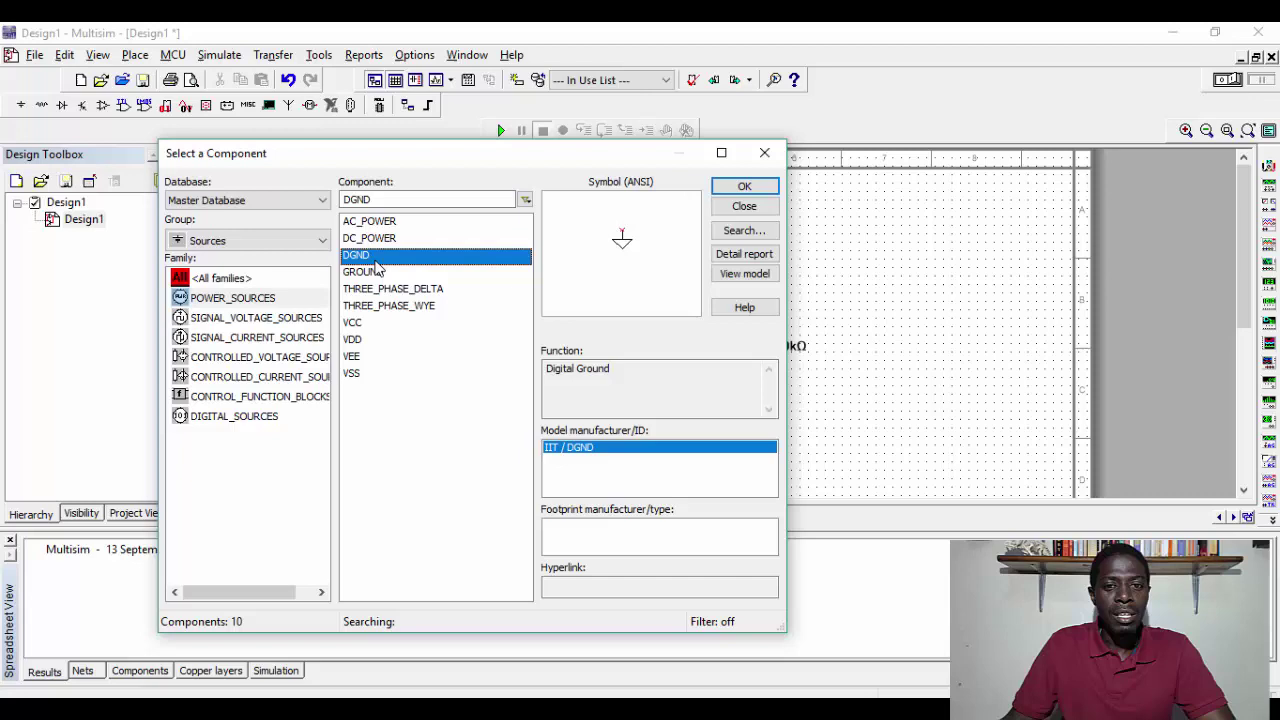
{"action": "left_click", "coordinate": [380, 273]}
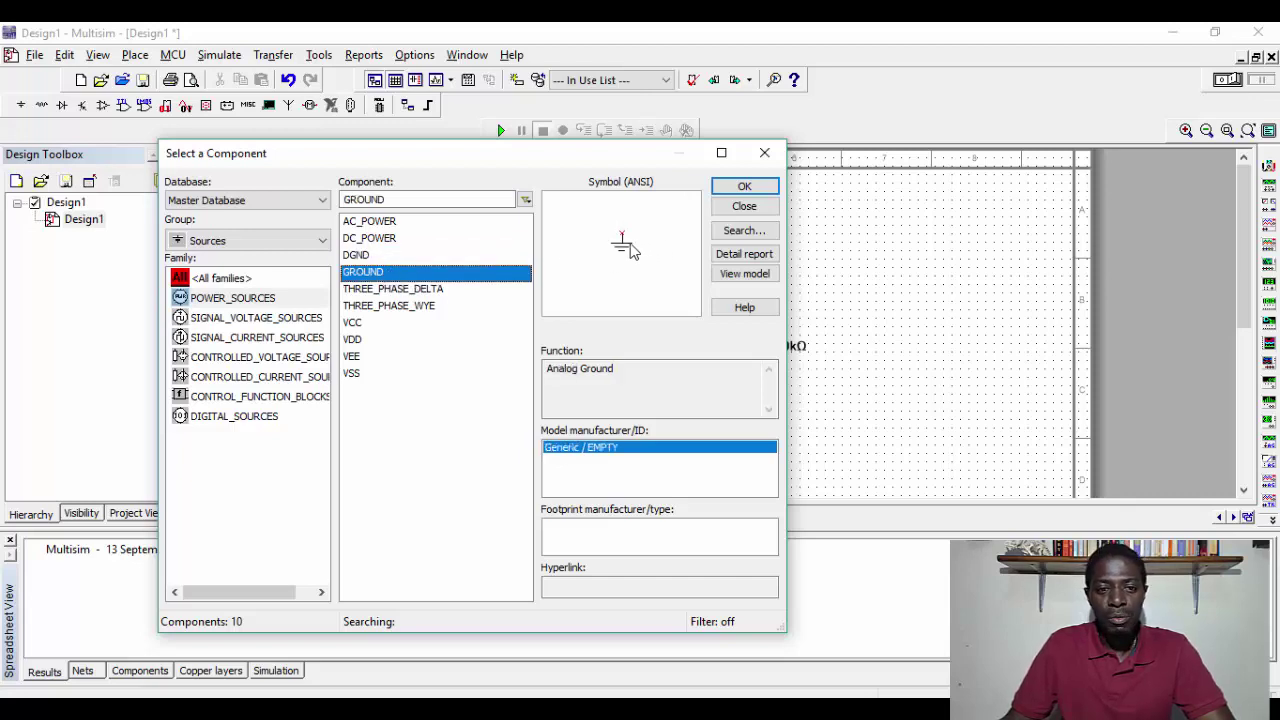
{"action": "left_click", "coordinate": [358, 256]}
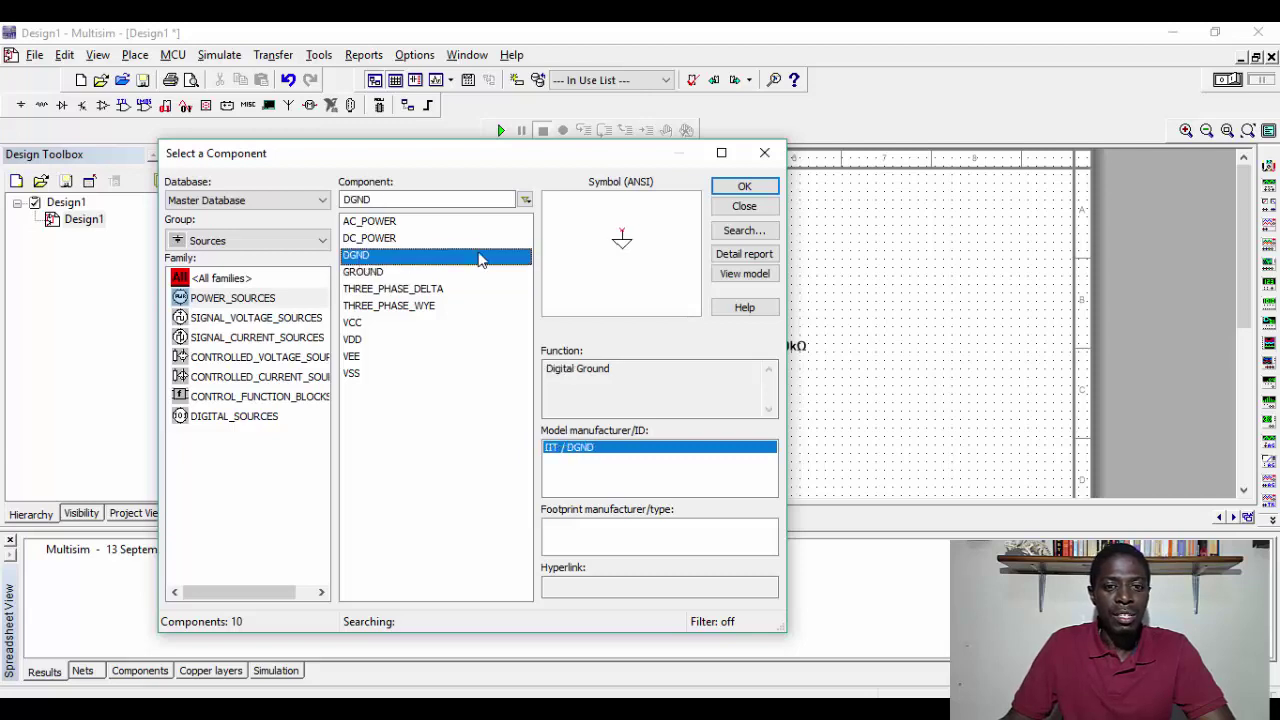
{"action": "left_click", "coordinate": [360, 276]}
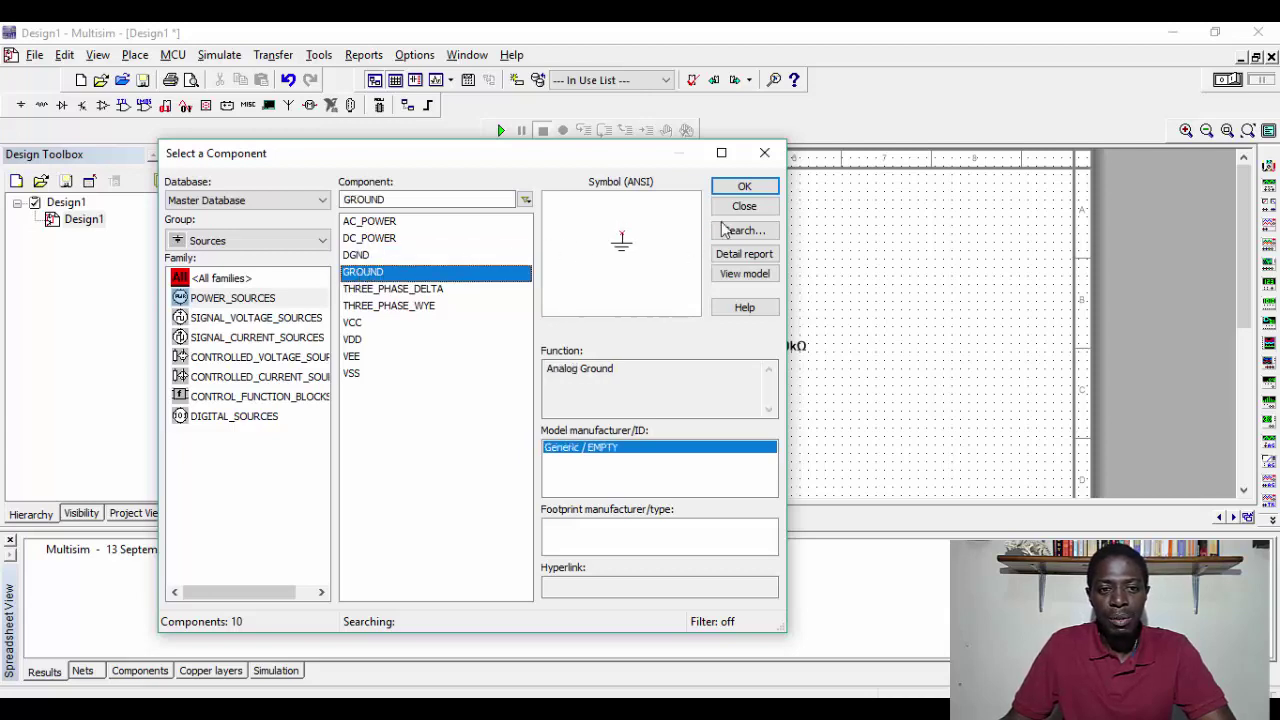
{"action": "left_click", "coordinate": [744, 187]}
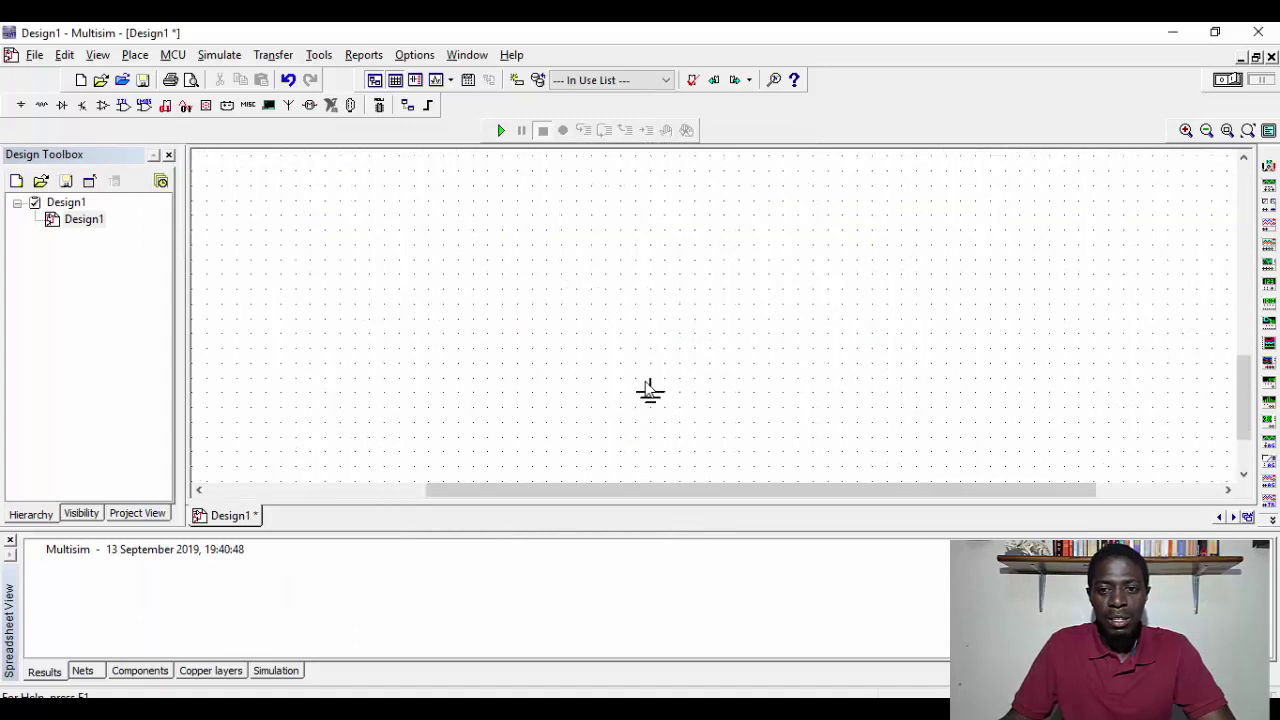
Cancel the pending ground placement and close the component picker.
{"action": "scroll", "coordinate": [648, 390], "scroll_direction": "down", "scroll_amount": 4}
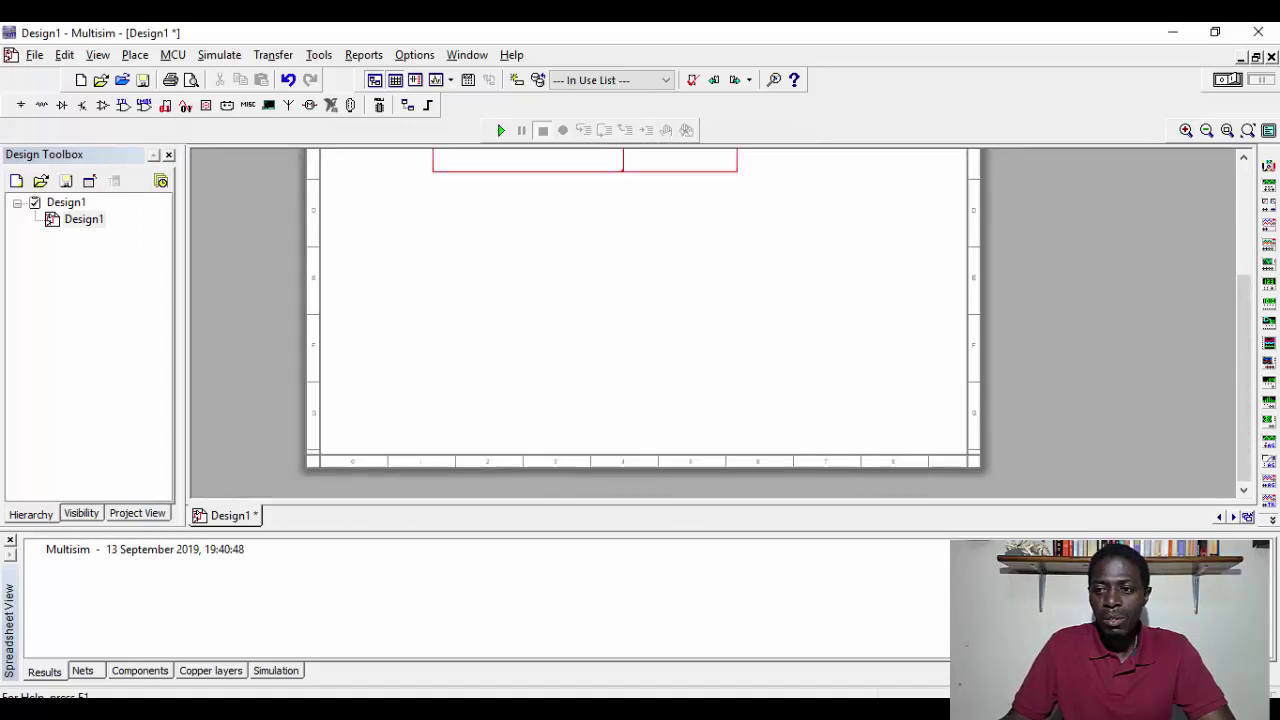
{"action": "key", "text": "Escape"}
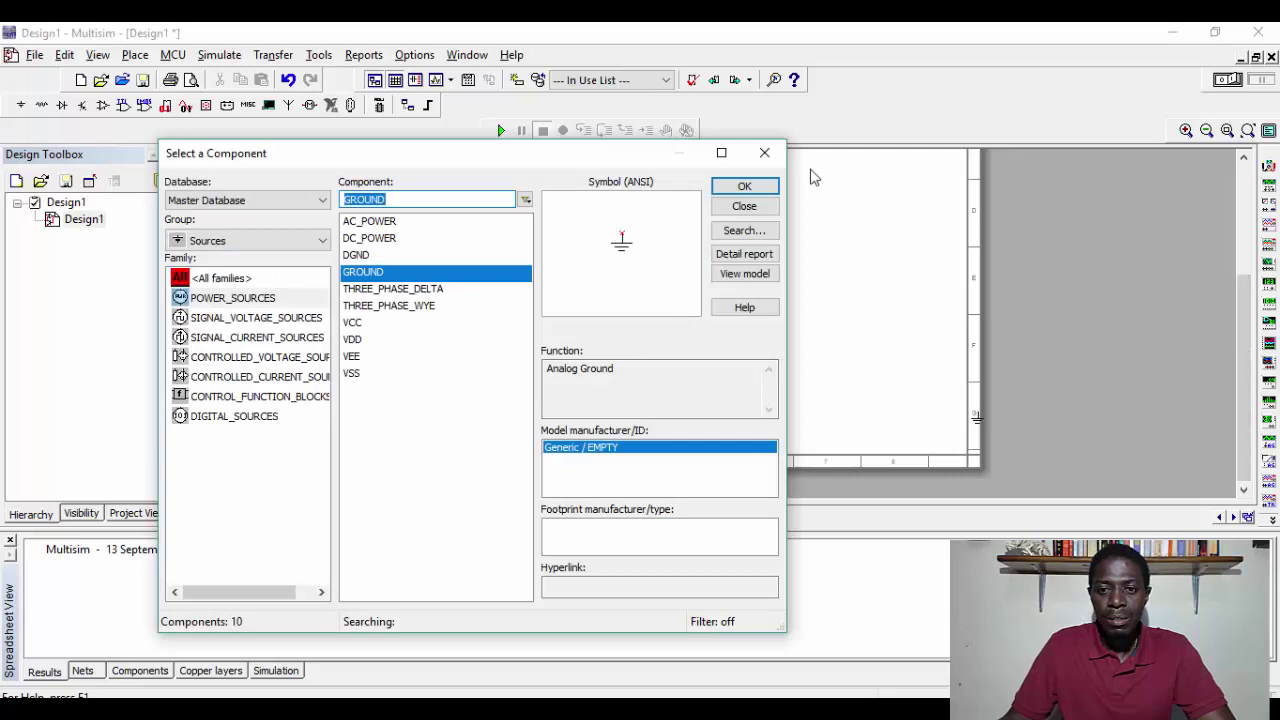
{"action": "left_click", "coordinate": [764, 153]}
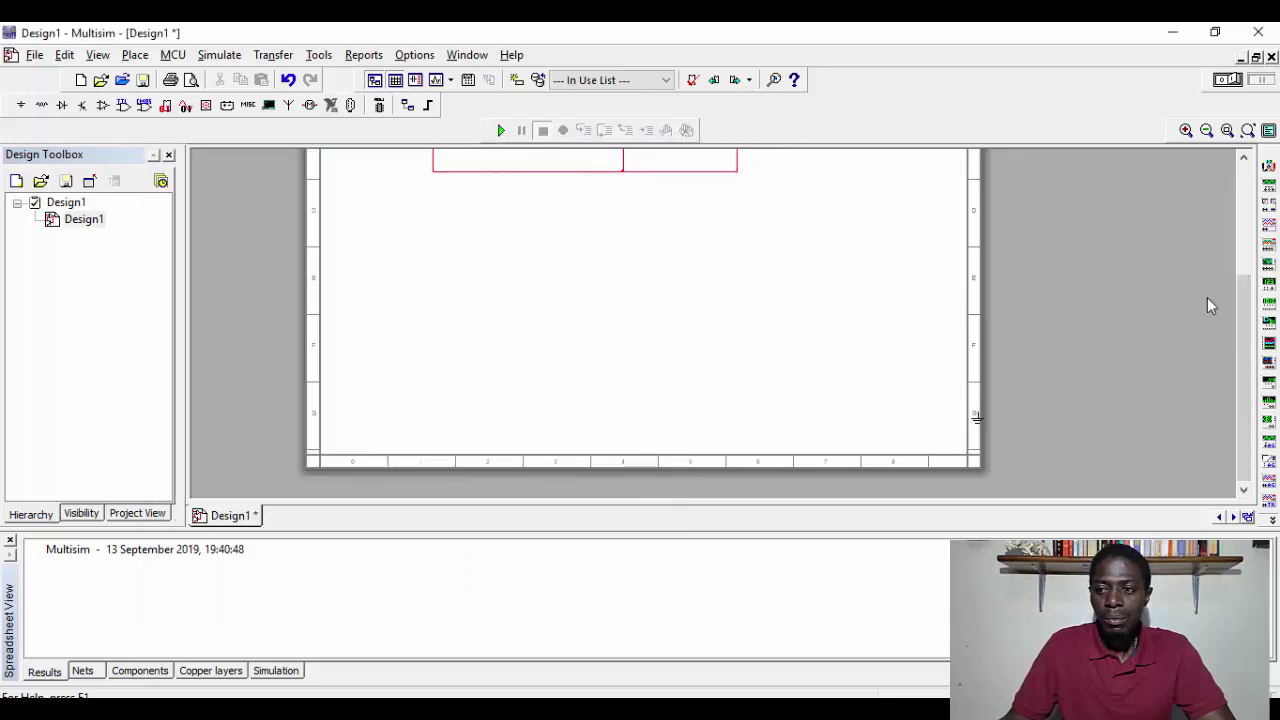
{"action": "scroll", "coordinate": [1207, 305], "scroll_direction": "up", "scroll_amount": 5}
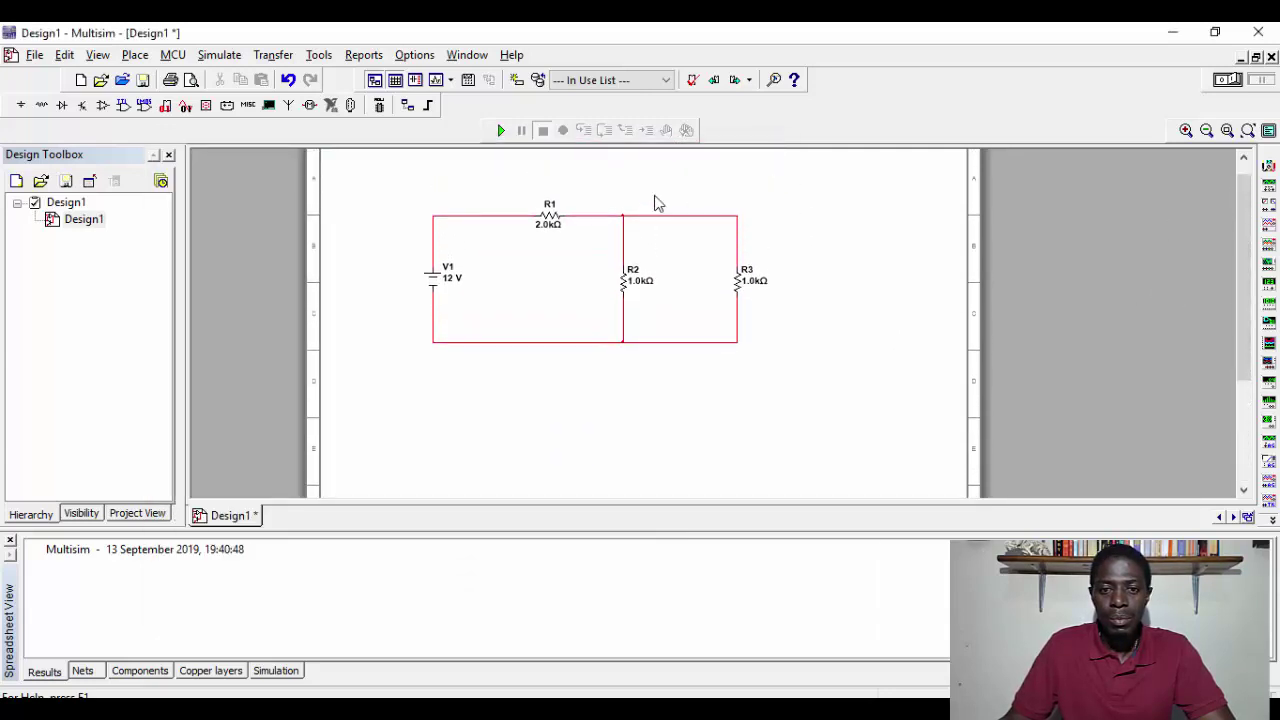
{"action": "scroll", "coordinate": [658, 206], "scroll_direction": "up", "scroll_amount": 2}
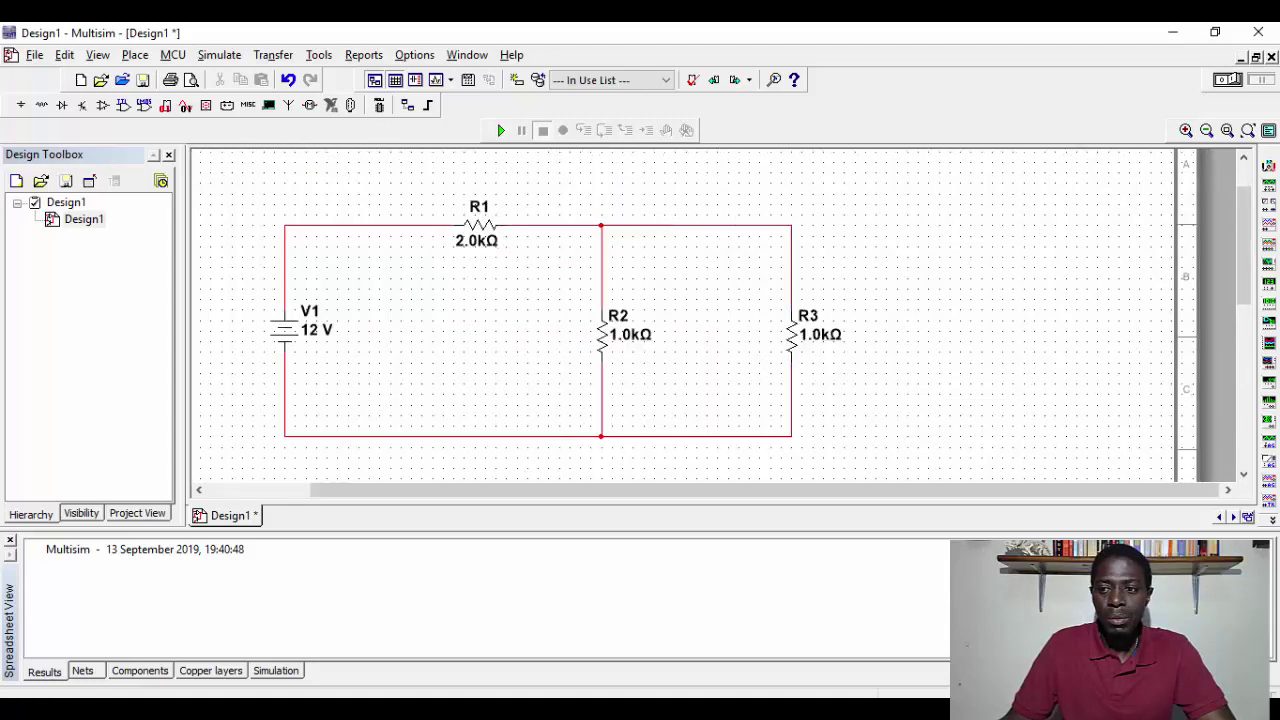
{"action": "left_click_drag", "start_coordinate": [1247, 283], "coordinate": [1229, 290]}
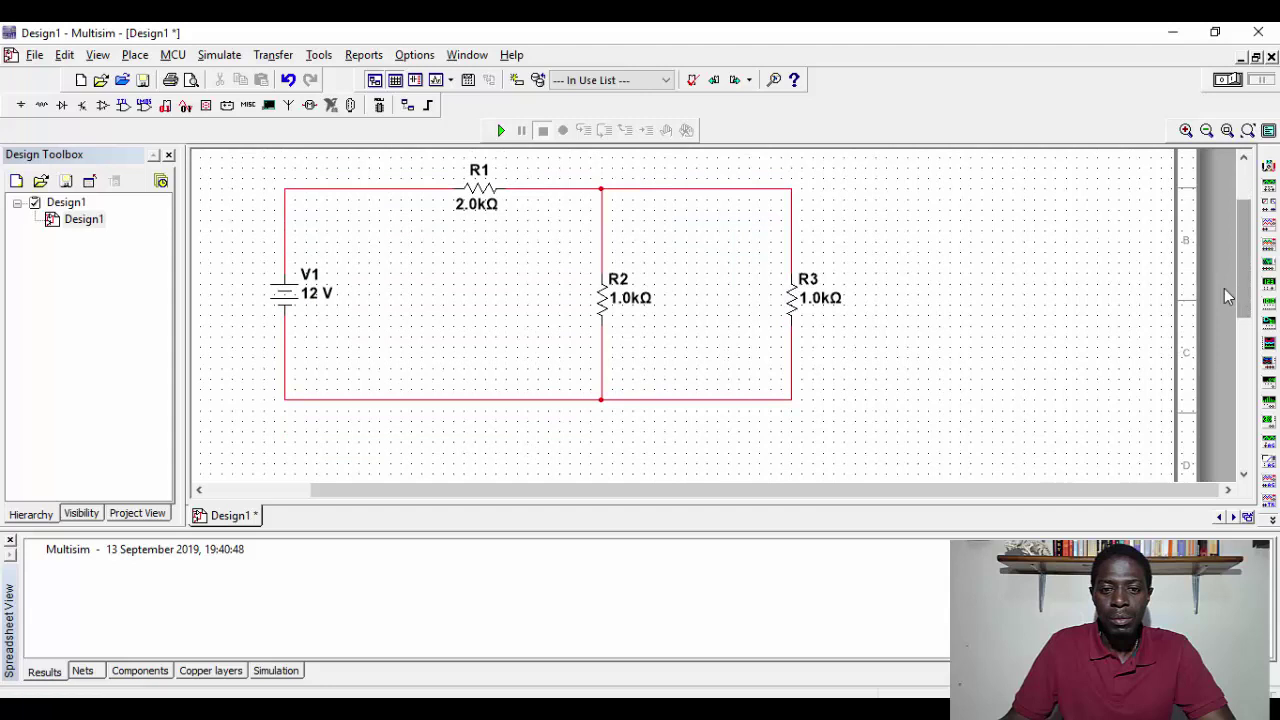
Place GROUND on the bottom wire between V1 and R2.
{"action": "left_click", "coordinate": [135, 55]}
{"action": "left_click", "coordinate": [165, 77]}
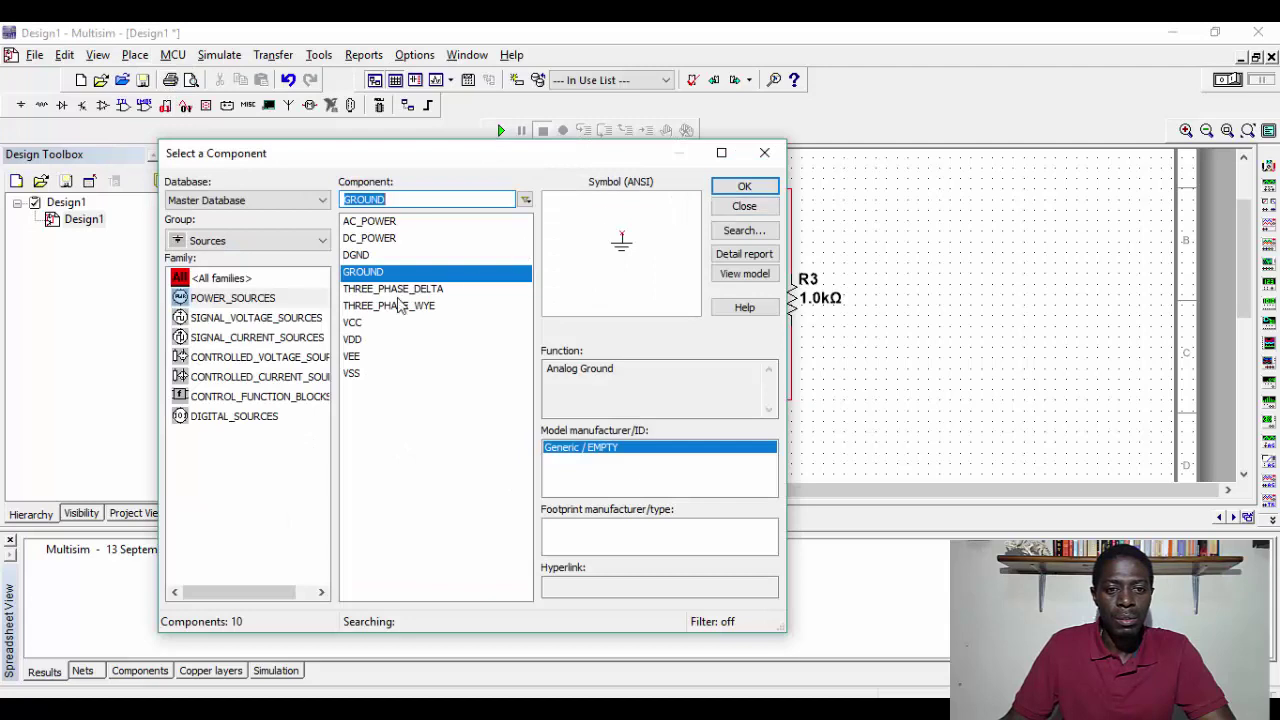
{"action": "left_click", "coordinate": [416, 272]}
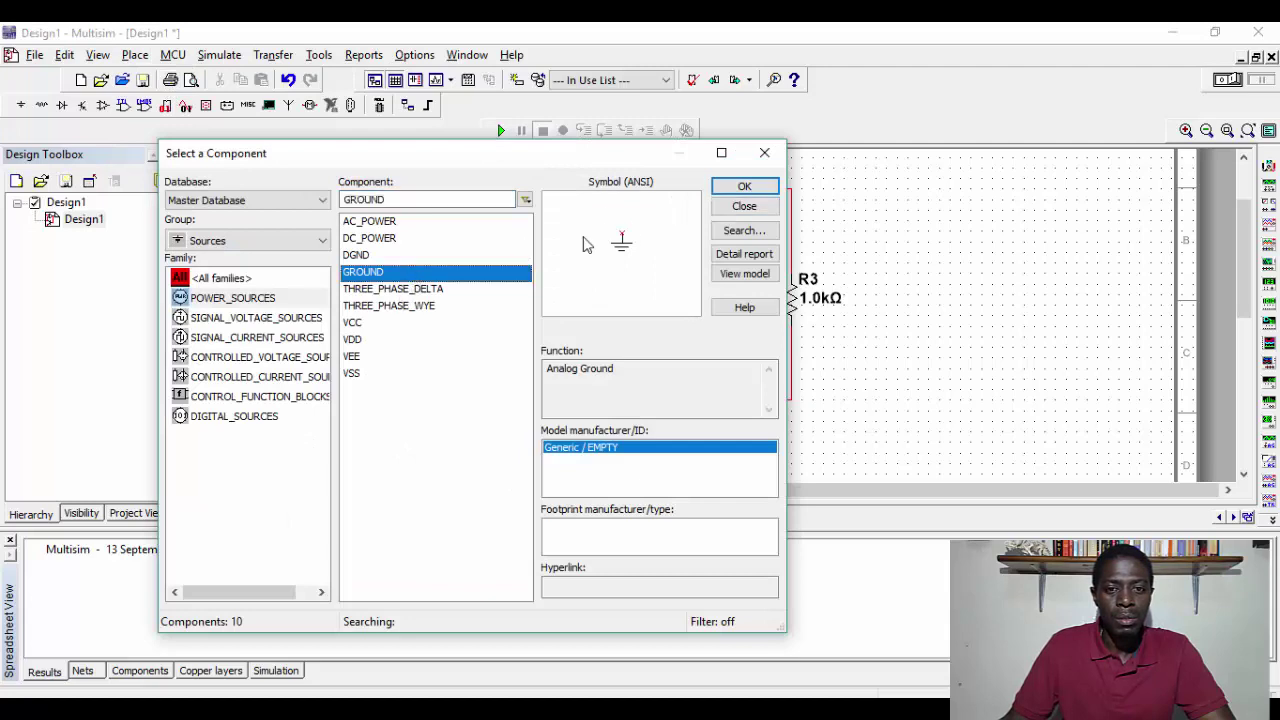
{"action": "left_click", "coordinate": [735, 187]}
{"action": "left_click", "coordinate": [549, 408]}
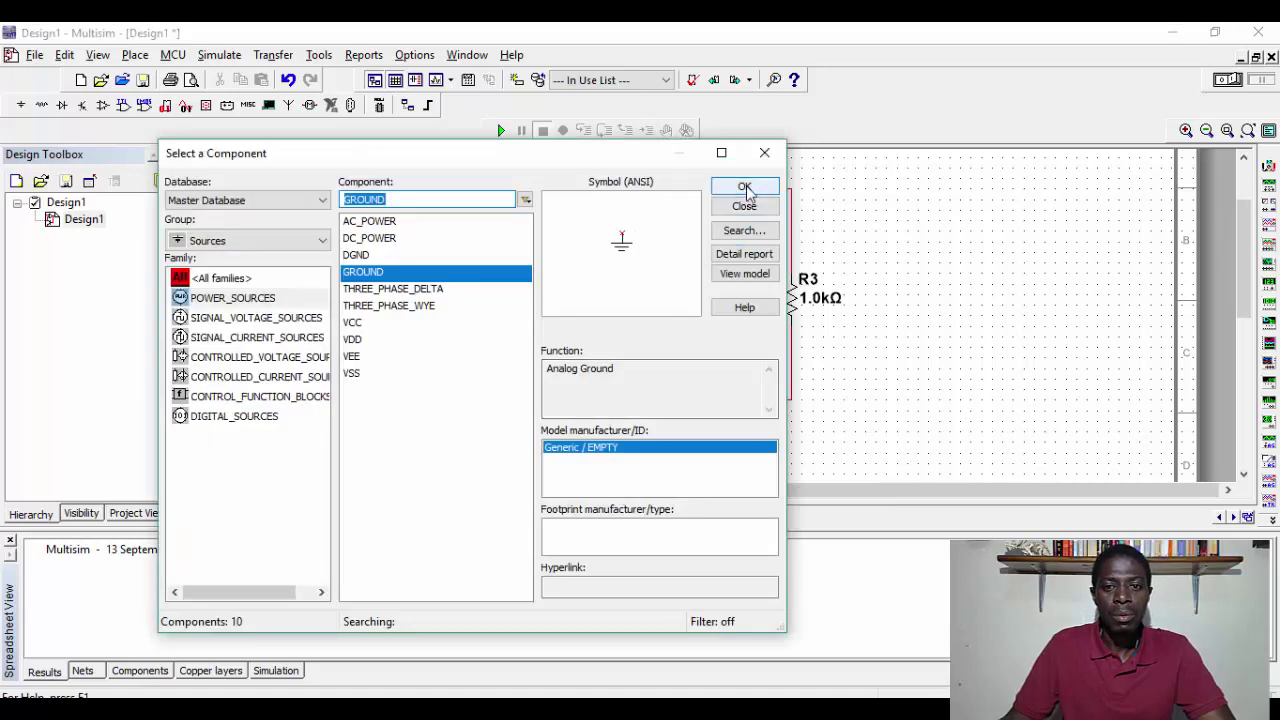
{"action": "left_click", "coordinate": [764, 155]}
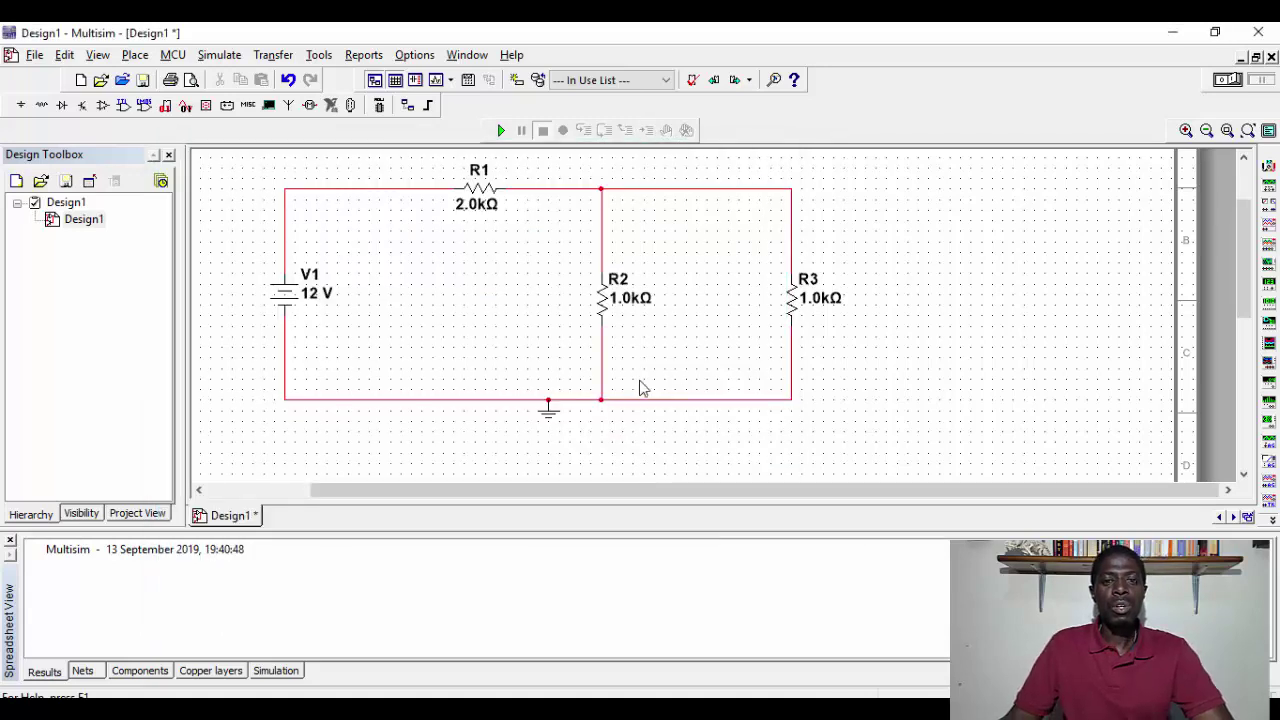
{"action": "left_click_drag", "start_coordinate": [680, 494], "coordinate": [623, 497]}
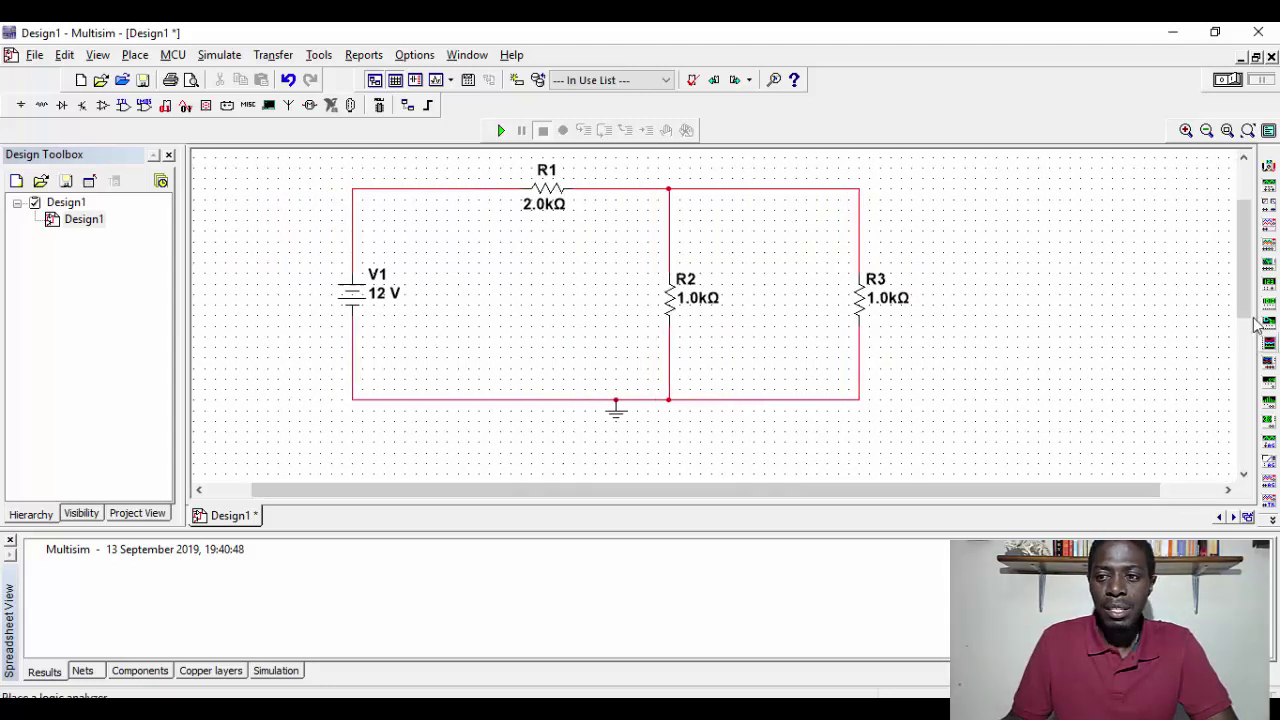
{"action": "left_click_drag", "start_coordinate": [1245, 315], "coordinate": [1247, 297]}
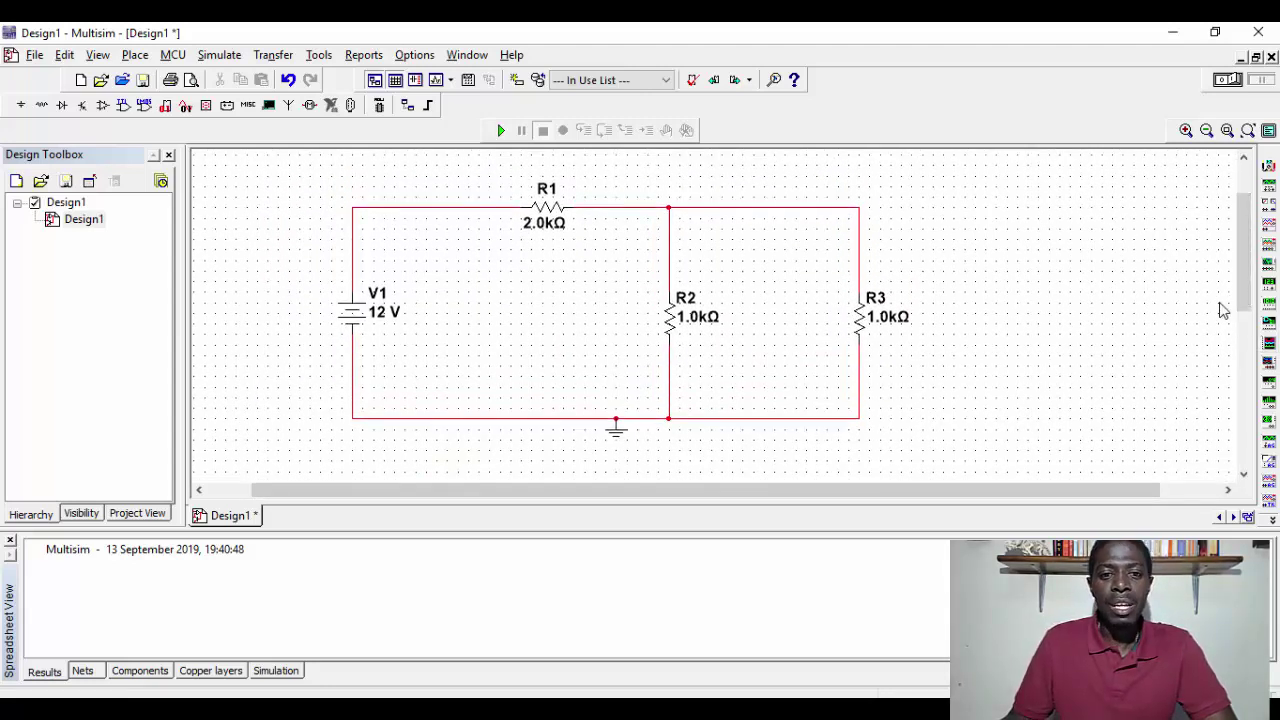
{"action": "left_click", "coordinate": [1236, 80]}
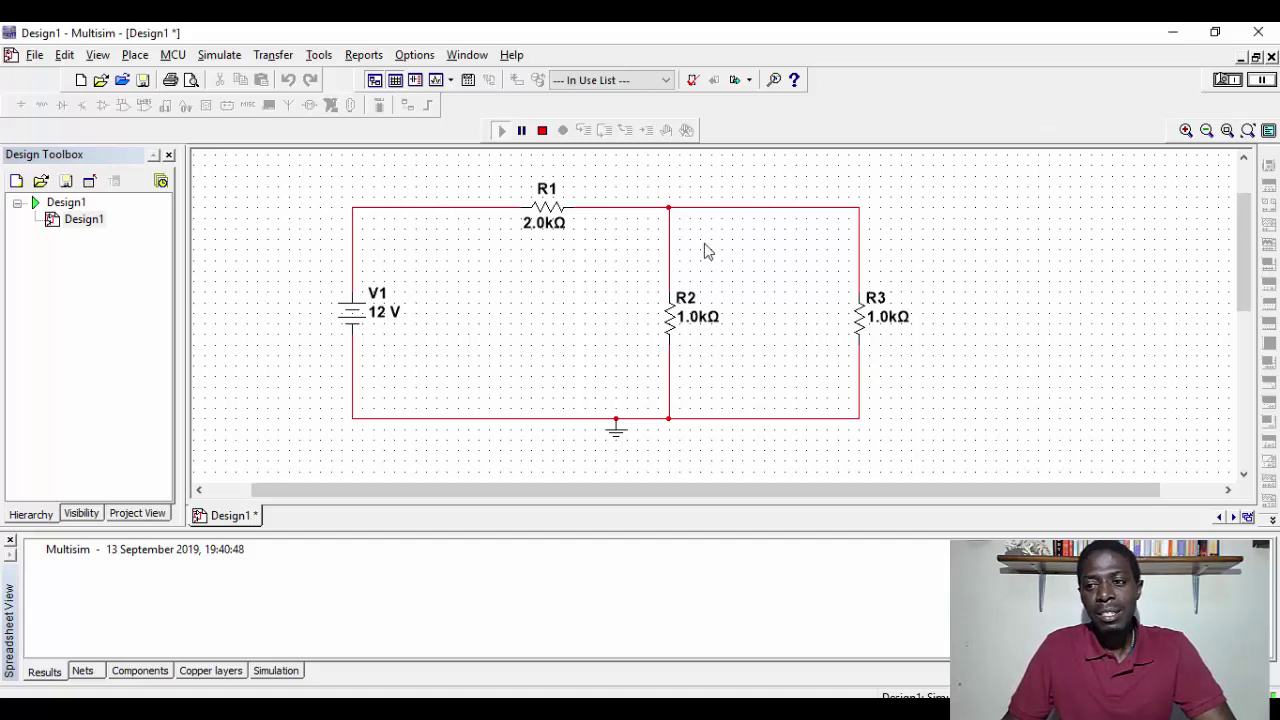
{"action": "left_click", "coordinate": [1217, 85]}
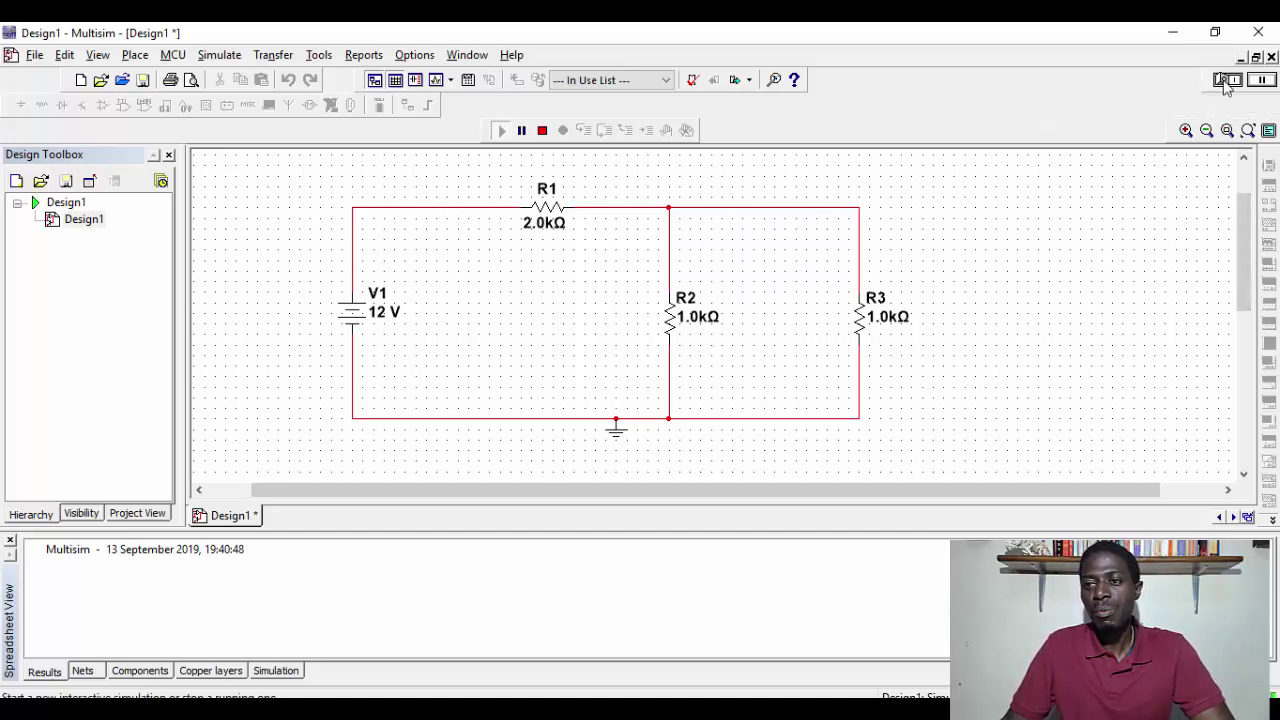
Select VOLTMETER_V from the Indicators group's VOLTMETER family for placement.
{"action": "left_click", "coordinate": [135, 55]}
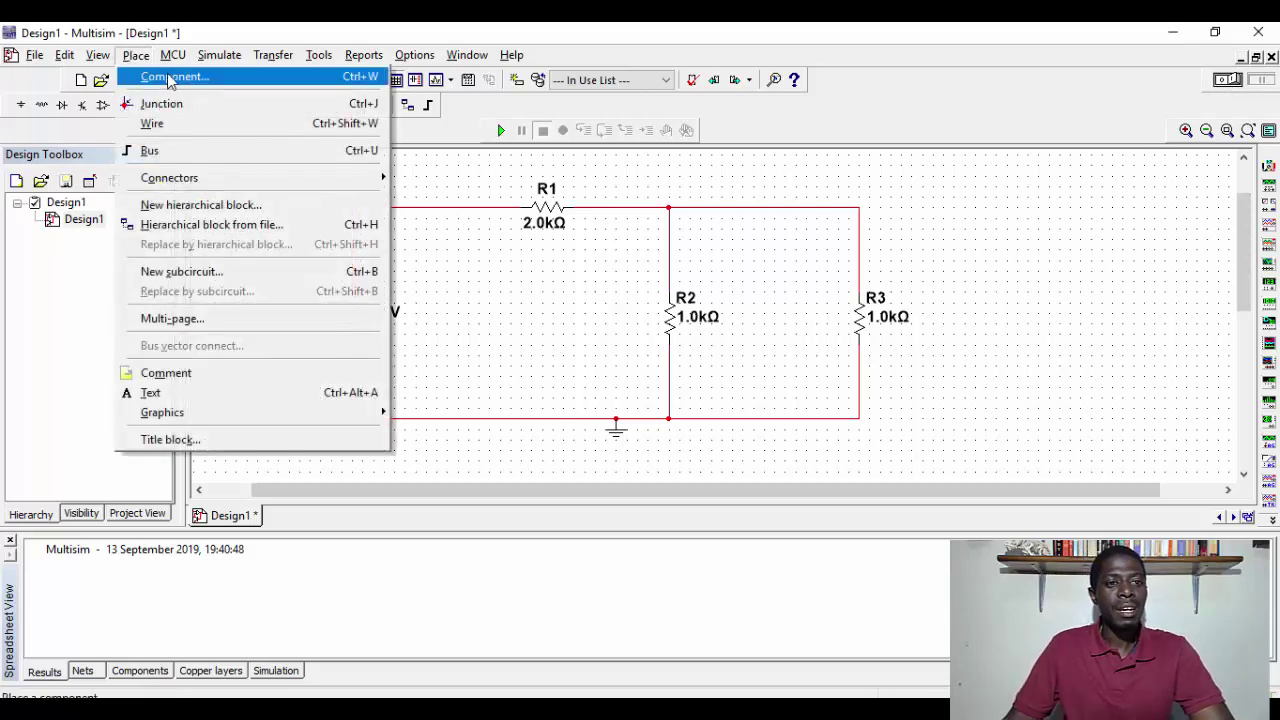
{"action": "left_click", "coordinate": [170, 80]}
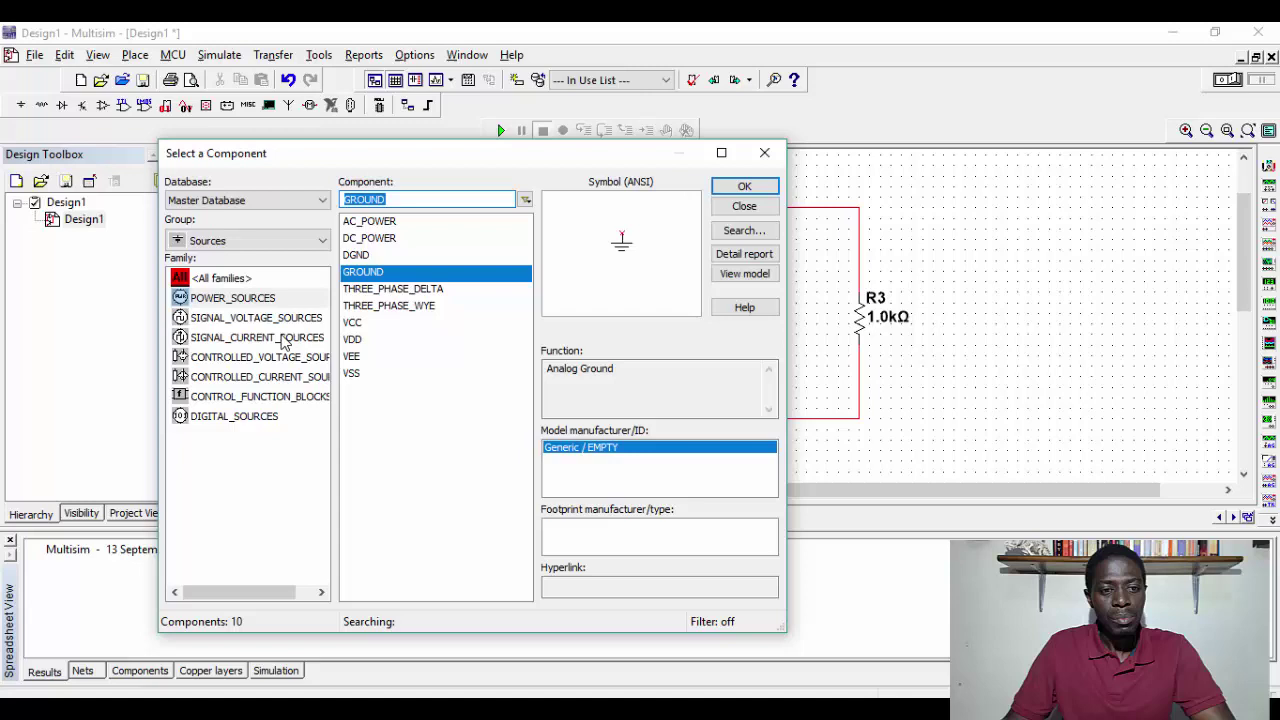
{"action": "left_click", "coordinate": [242, 240]}
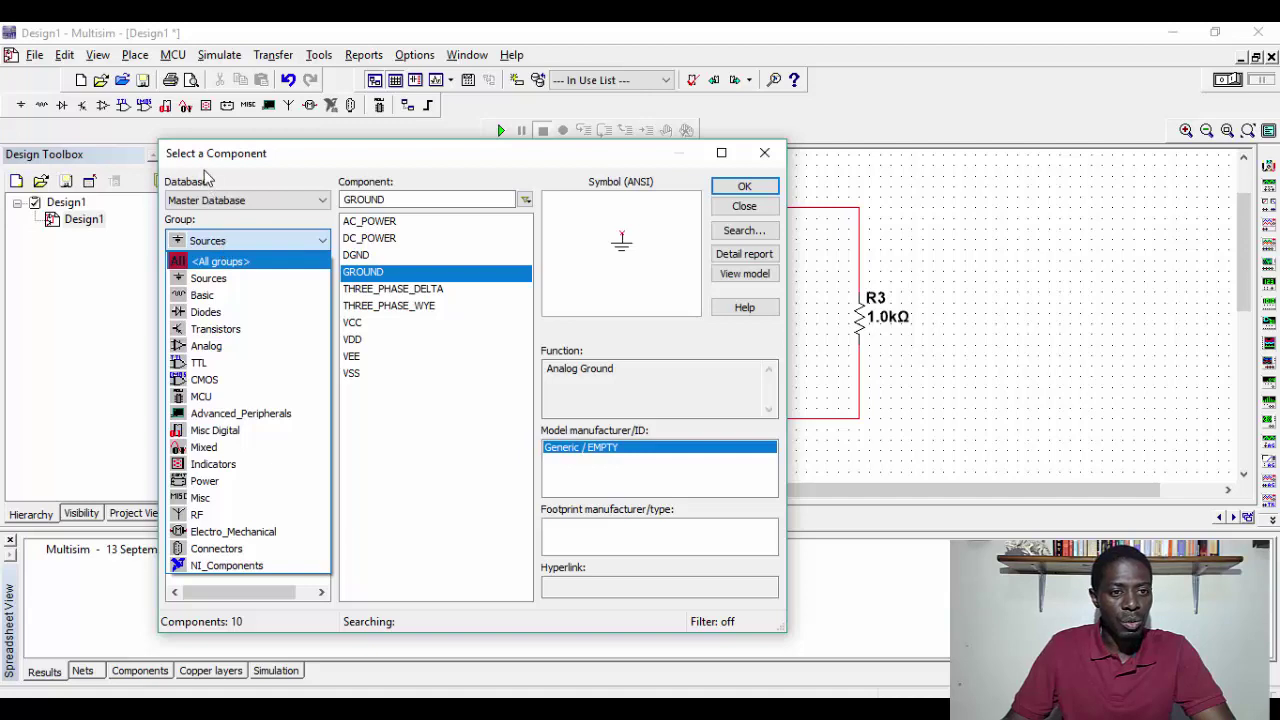
{"action": "left_click", "coordinate": [270, 244]}
{"action": "left_click", "coordinate": [271, 243]}
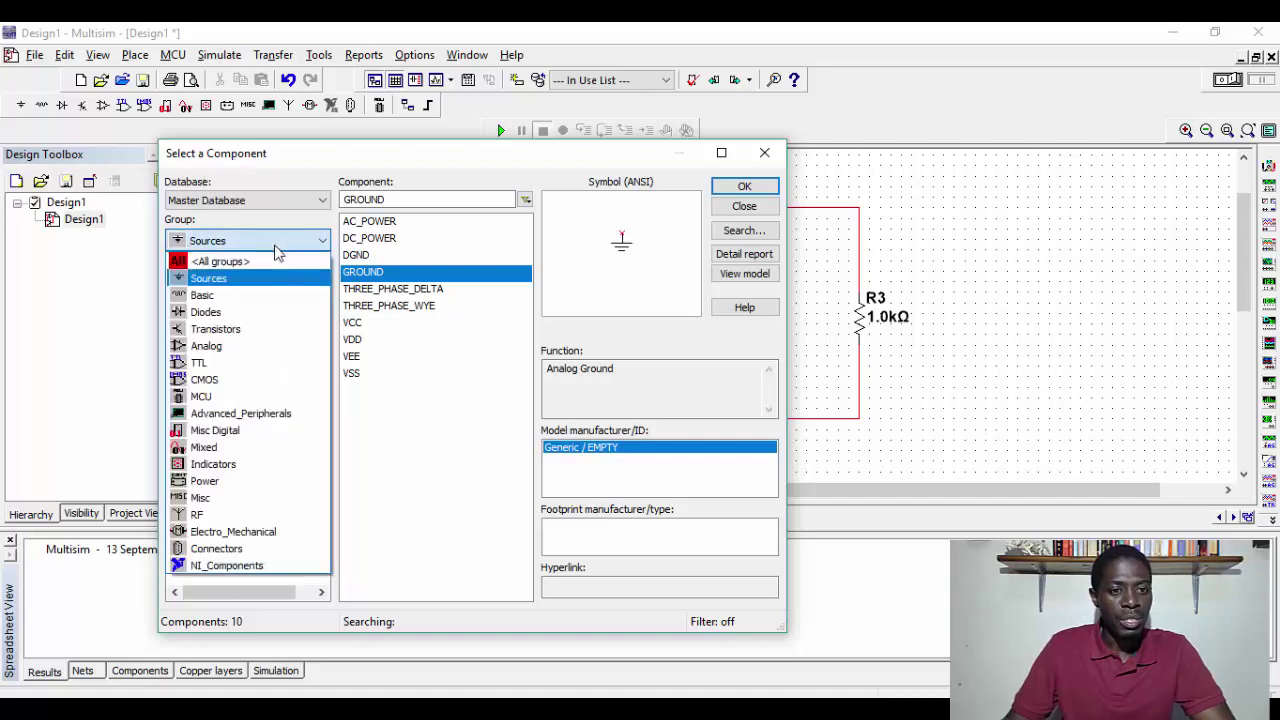
{"action": "left_click", "coordinate": [245, 470]}
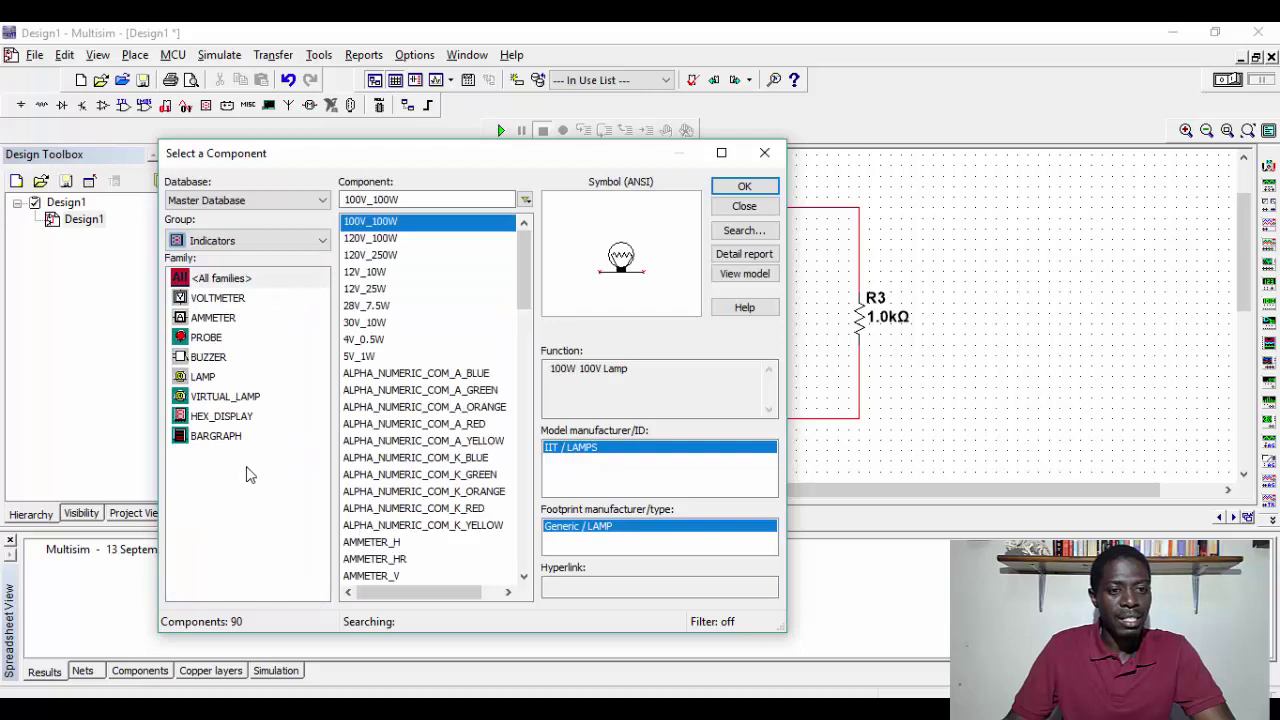
{"action": "left_click", "coordinate": [225, 300]}
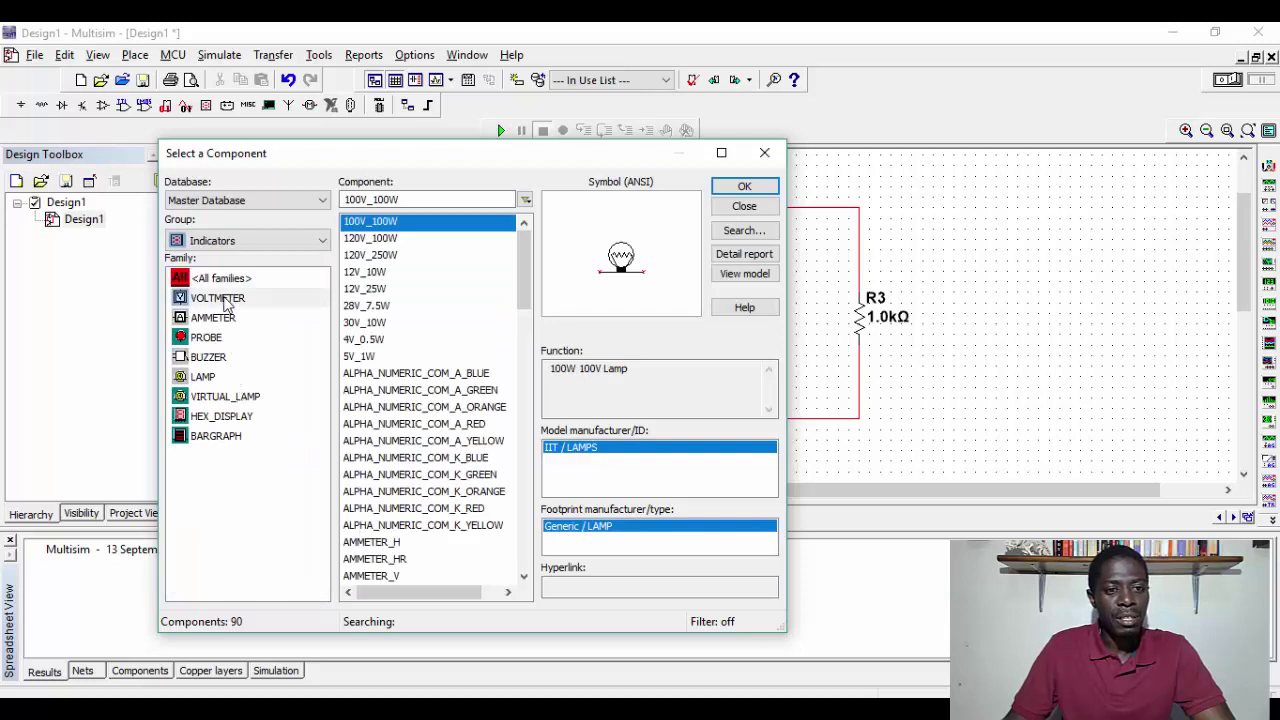
{"action": "left_click_drag", "start_coordinate": [450, 165], "coordinate": [220, 178]}
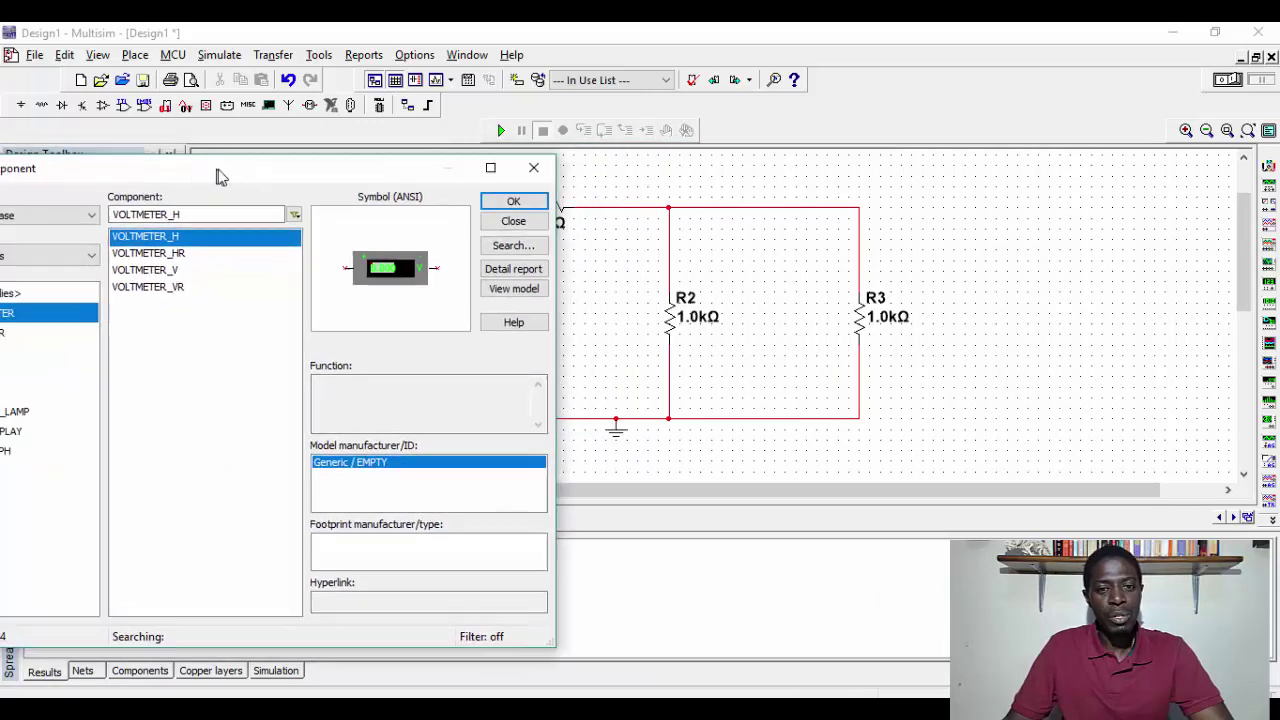
{"action": "left_click", "coordinate": [168, 271]}
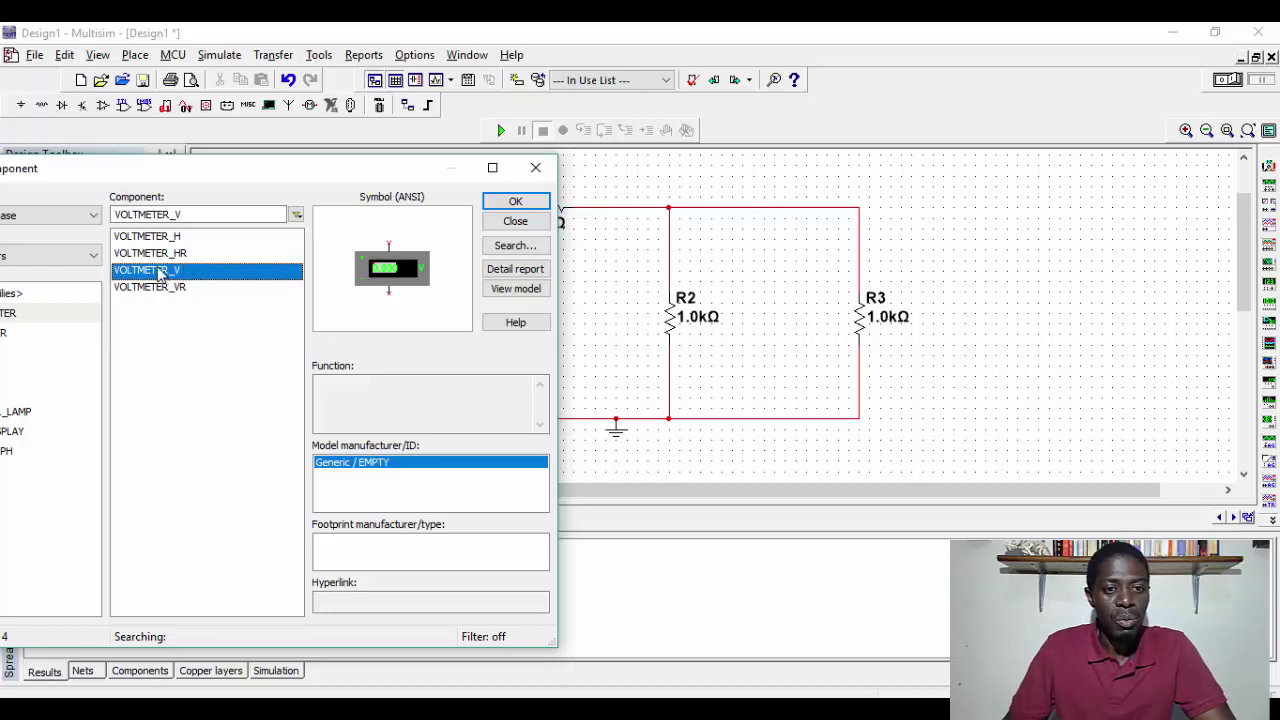
{"action": "left_click", "coordinate": [514, 202]}
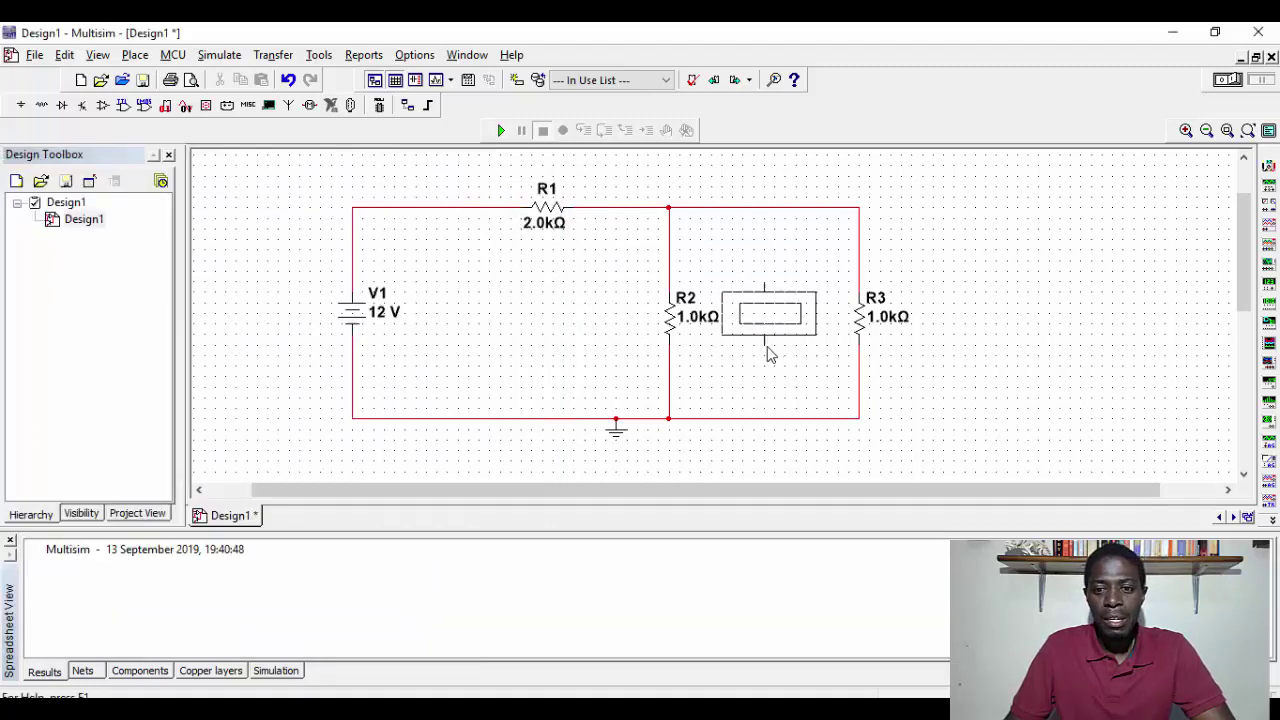
Place voltmeter U1 between R2 and R3, wiring it from the top node to the bottom wire.
{"action": "left_click", "coordinate": [767, 357]}
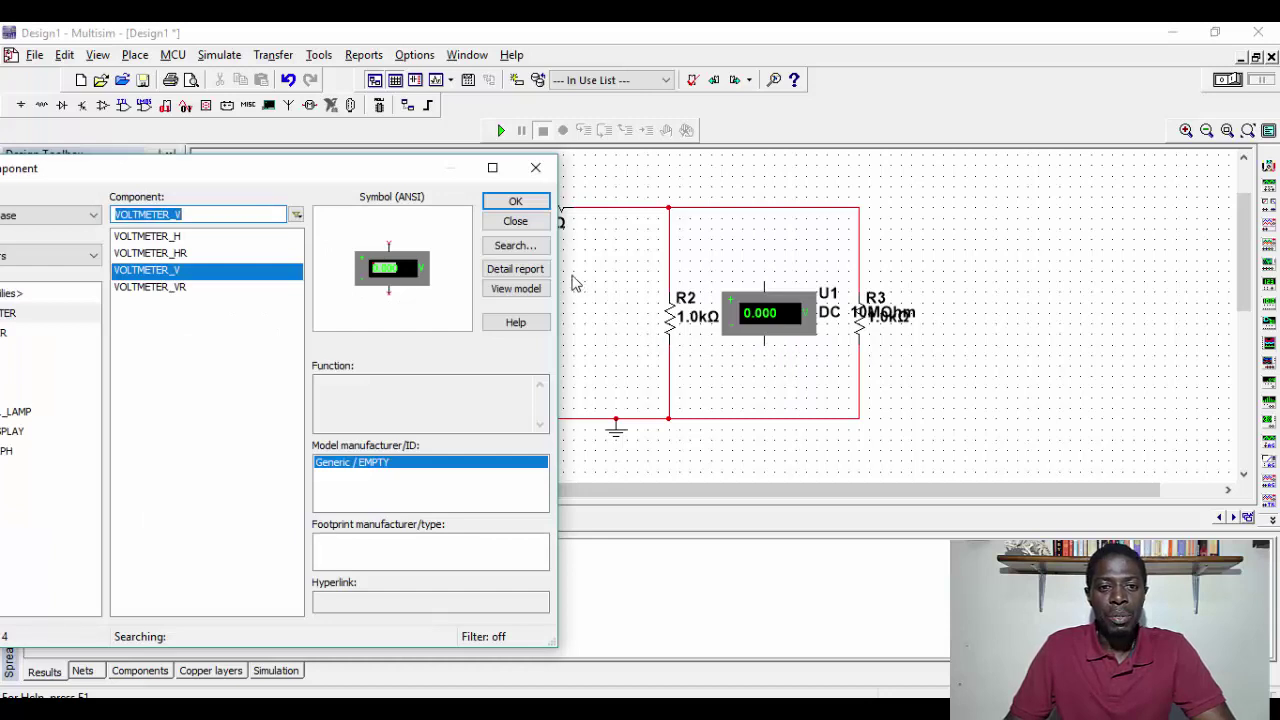
{"action": "left_click", "coordinate": [536, 169]}
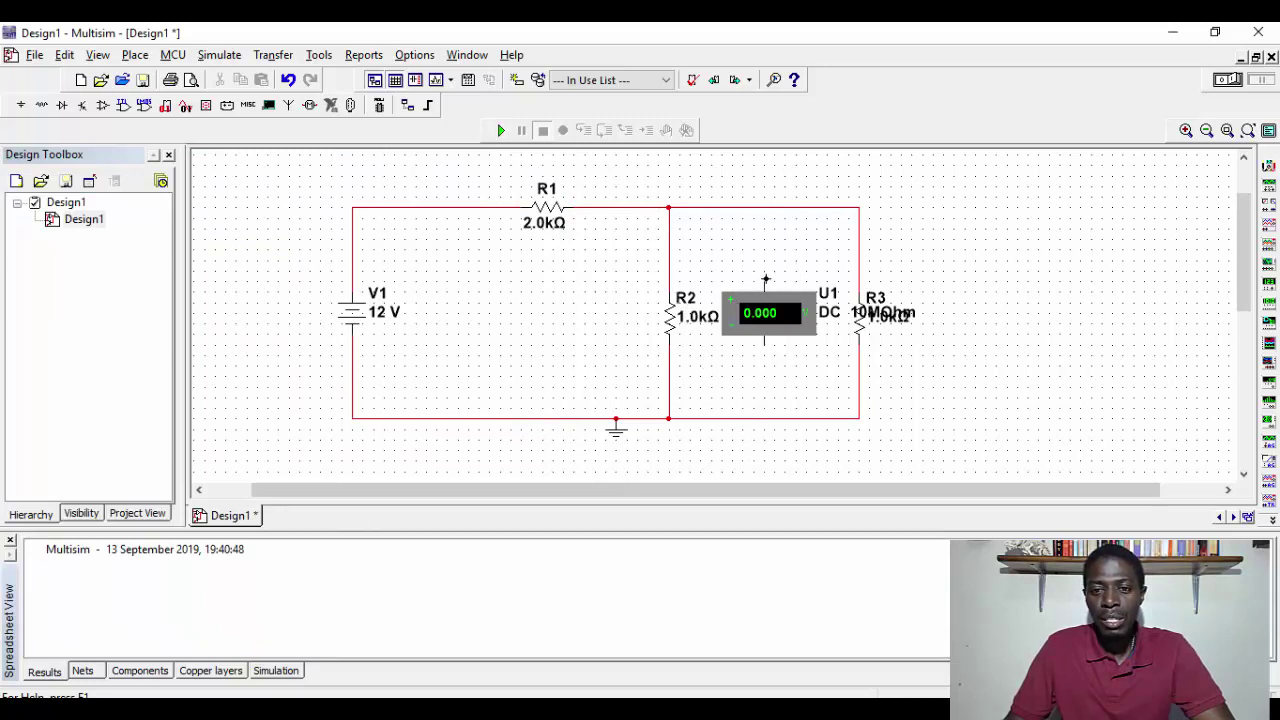
{"action": "left_click", "coordinate": [765, 209]}
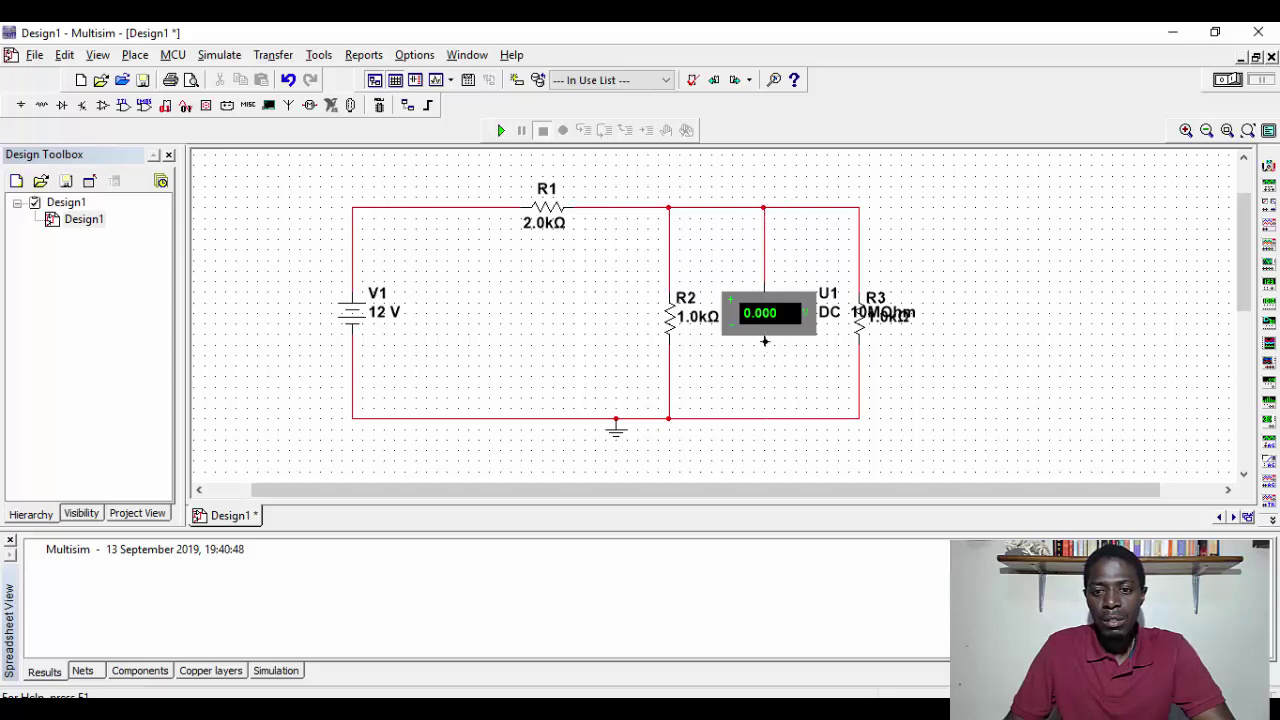
{"action": "left_click", "coordinate": [773, 417]}
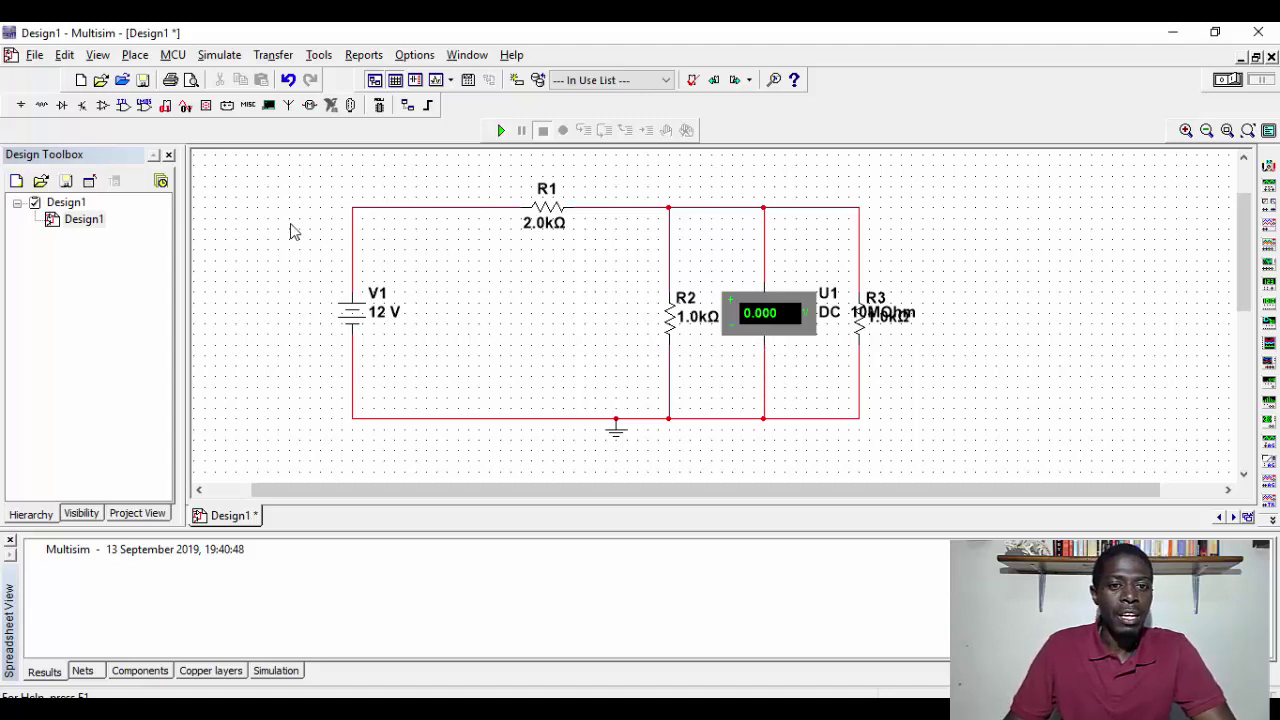
{"action": "left_click", "coordinate": [136, 55]}
Place a second horizontal voltmeter (VOLTMETER_H), U2, beside R1 in the circuit.
{"action": "left_click", "coordinate": [178, 77]}
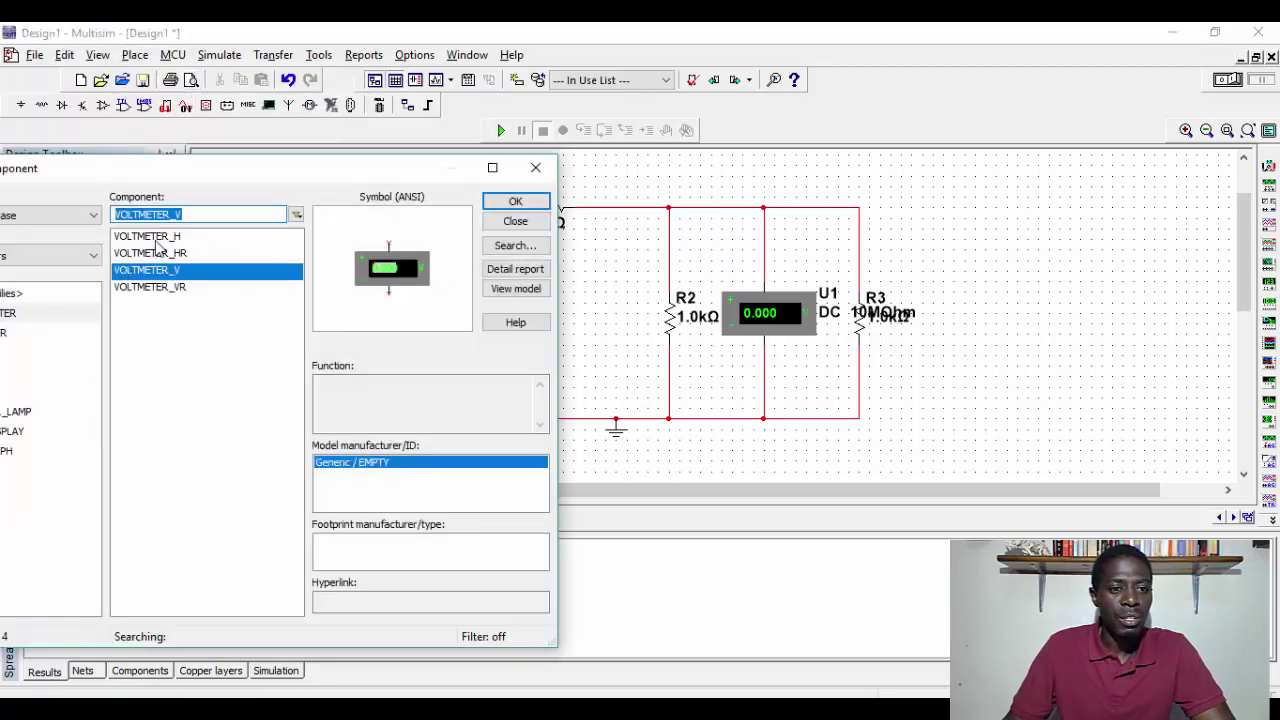
{"action": "left_click", "coordinate": [157, 238]}
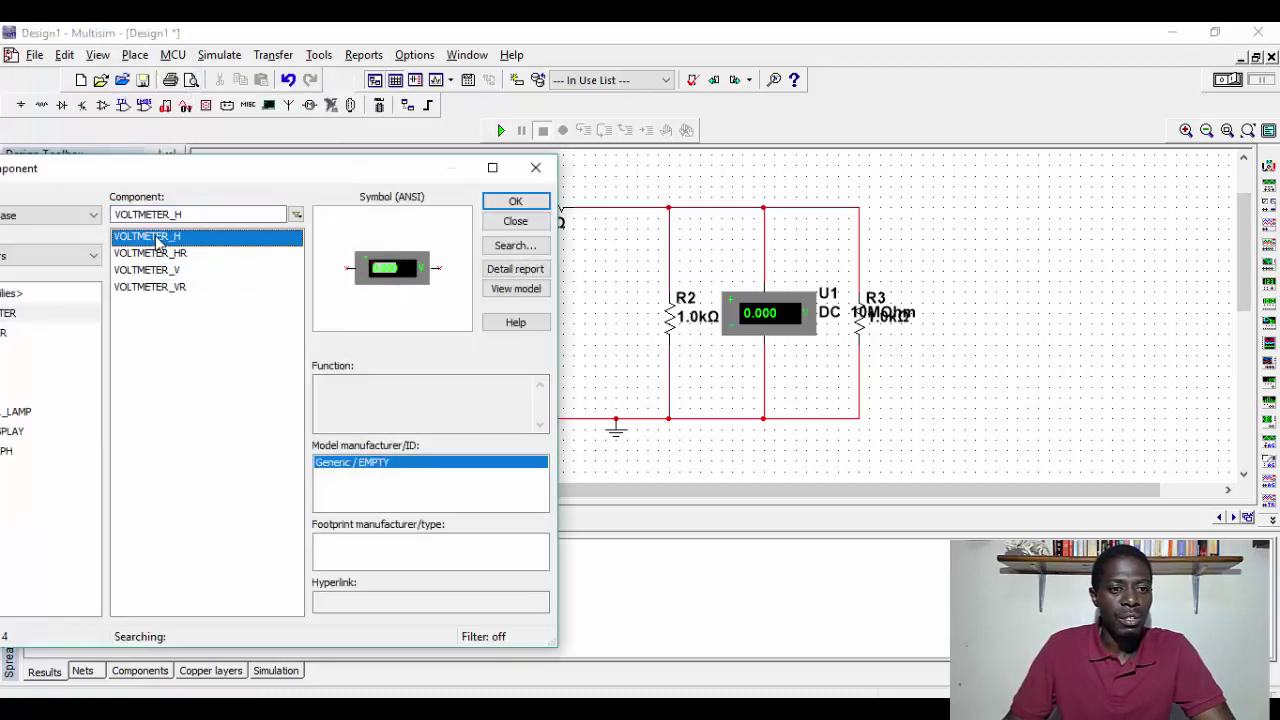
{"action": "left_click", "coordinate": [515, 202]}
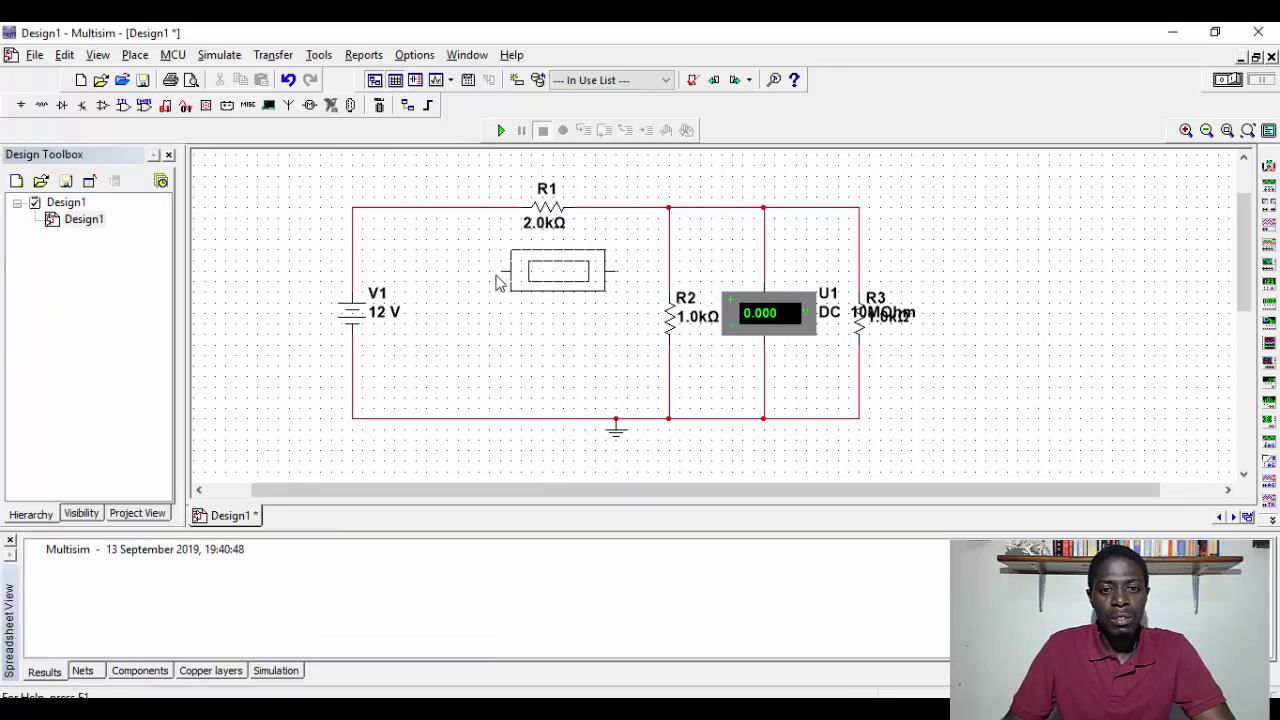
{"action": "left_click", "coordinate": [497, 283]}
{"action": "left_click", "coordinate": [535, 166]}
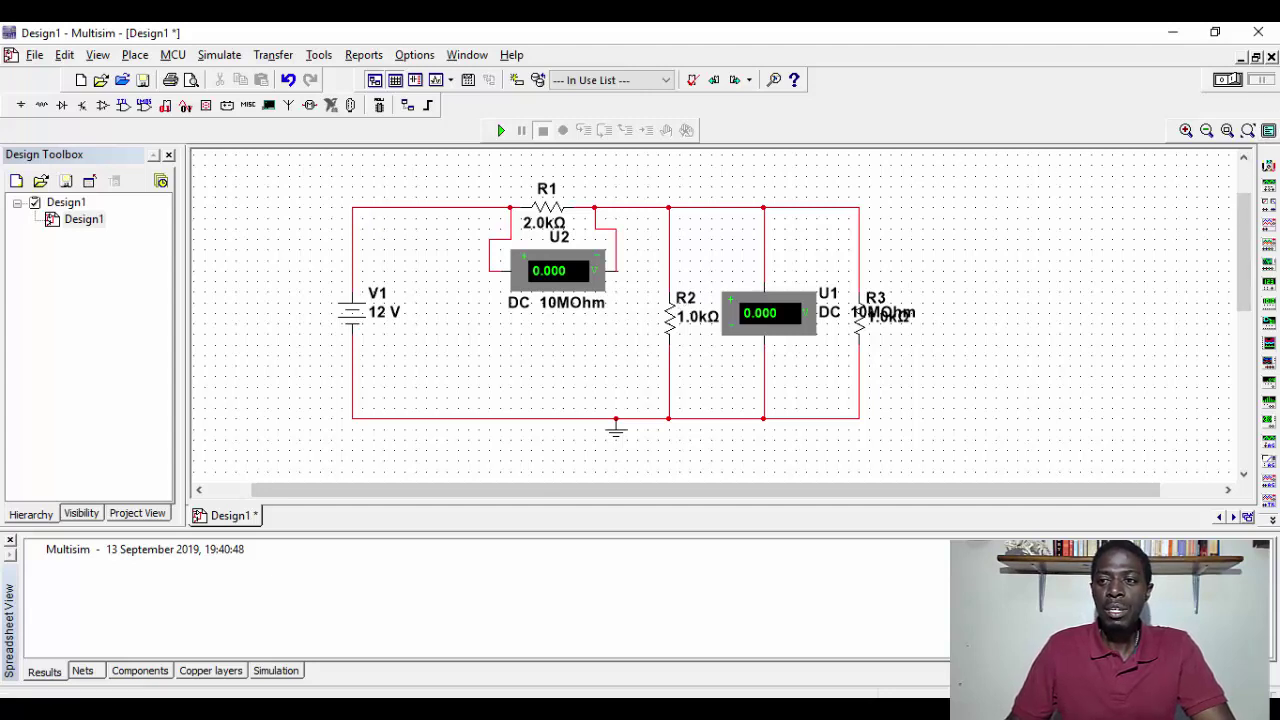
Run the simulation to read 9.600 V across R1 and 2.400 V across R2/R3, then stop it.
{"action": "left_click", "coordinate": [1228, 80]}
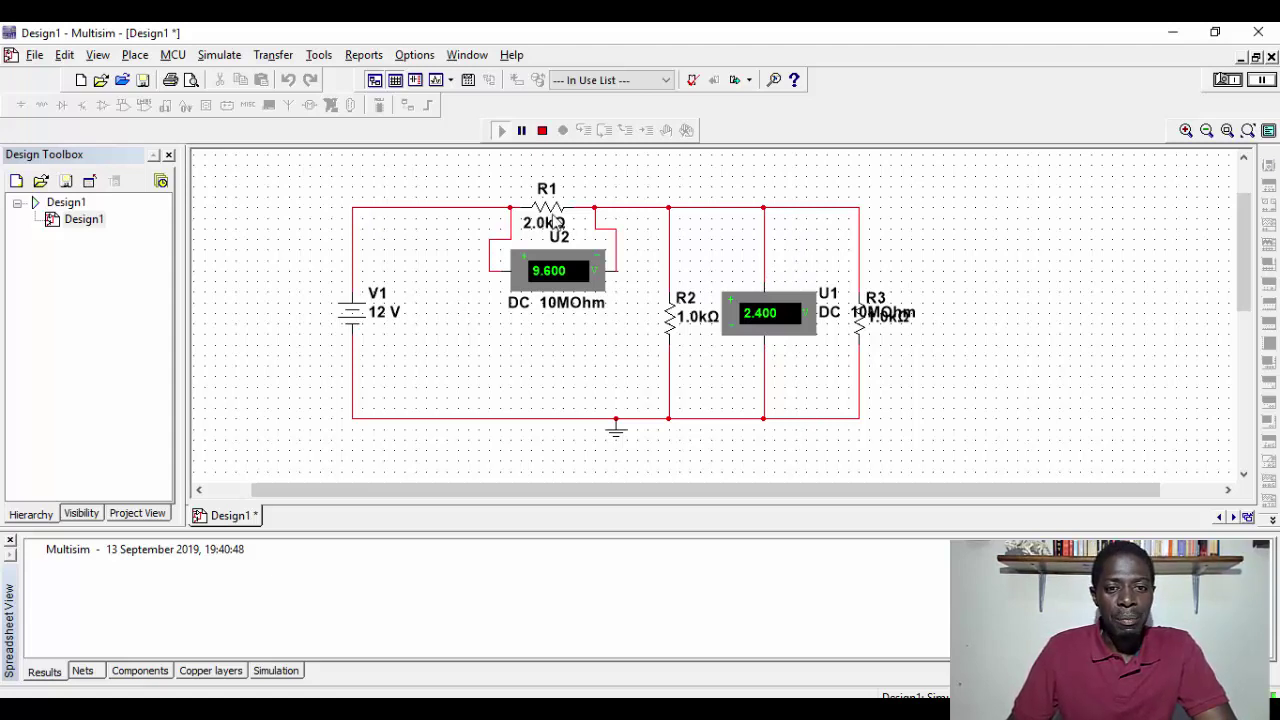
{"action": "left_click", "coordinate": [1220, 84]}
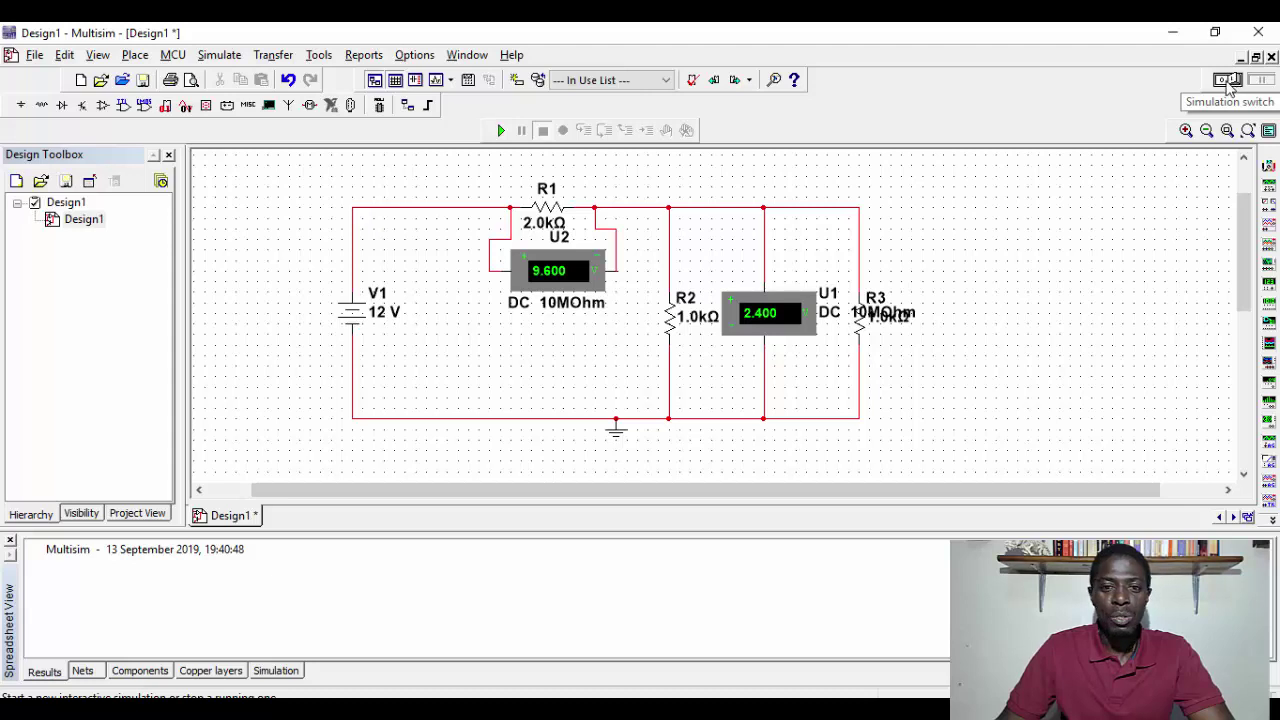
Place a horizontal AMMETER_H from the Indicators group just above the V1–R1 wire.
{"action": "left_click", "coordinate": [133, 56]}
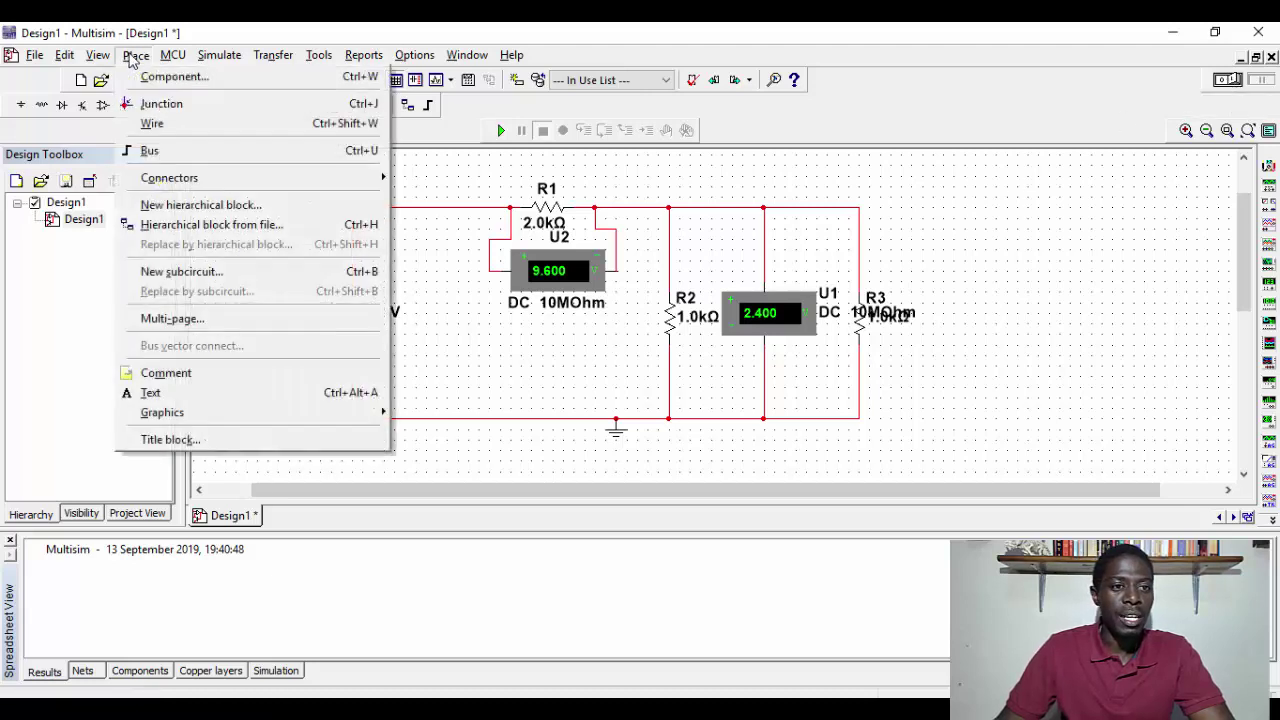
{"action": "left_click", "coordinate": [165, 77]}
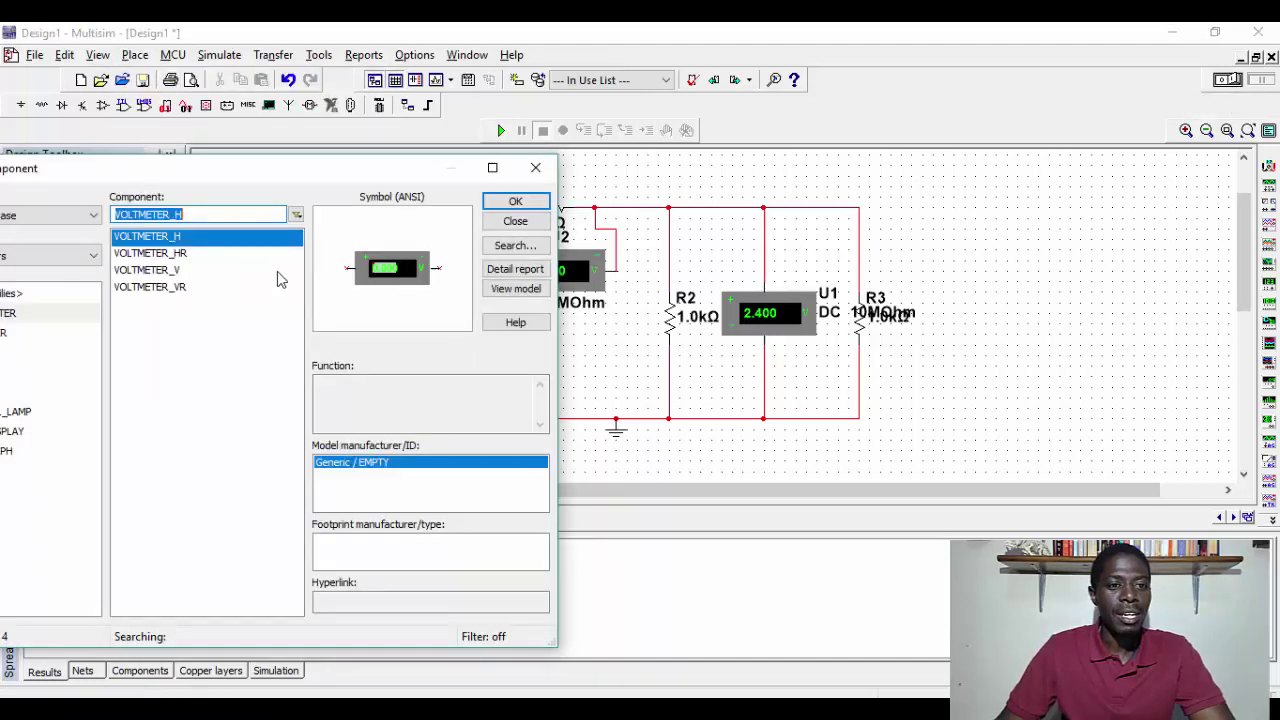
{"action": "left_click_drag", "start_coordinate": [243, 177], "coordinate": [394, 163]}
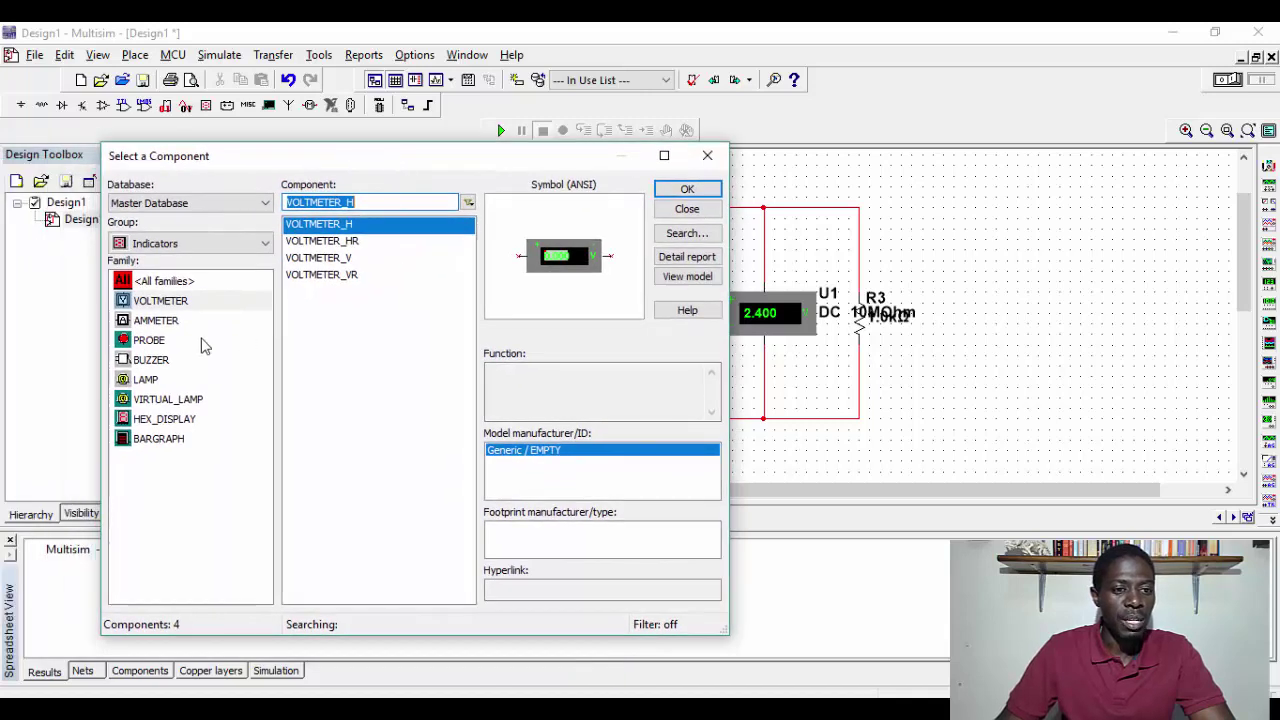
{"action": "left_click", "coordinate": [168, 321]}
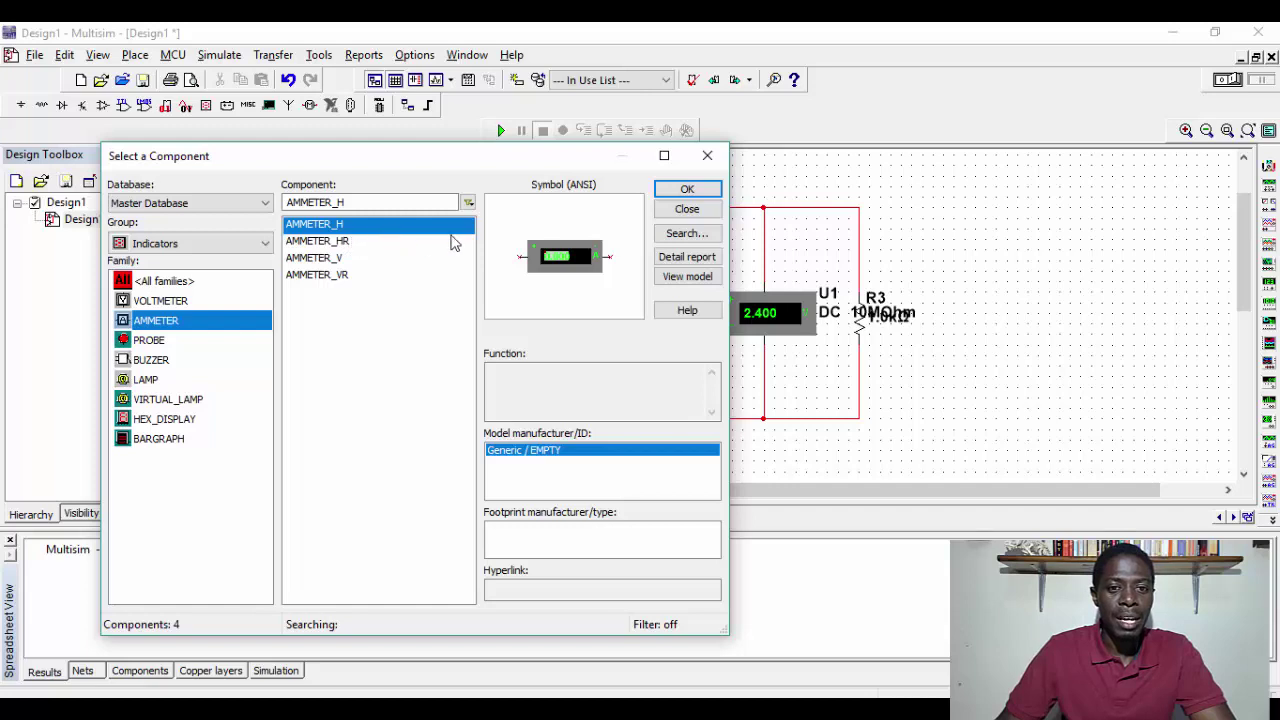
{"action": "left_click", "coordinate": [684, 208]}
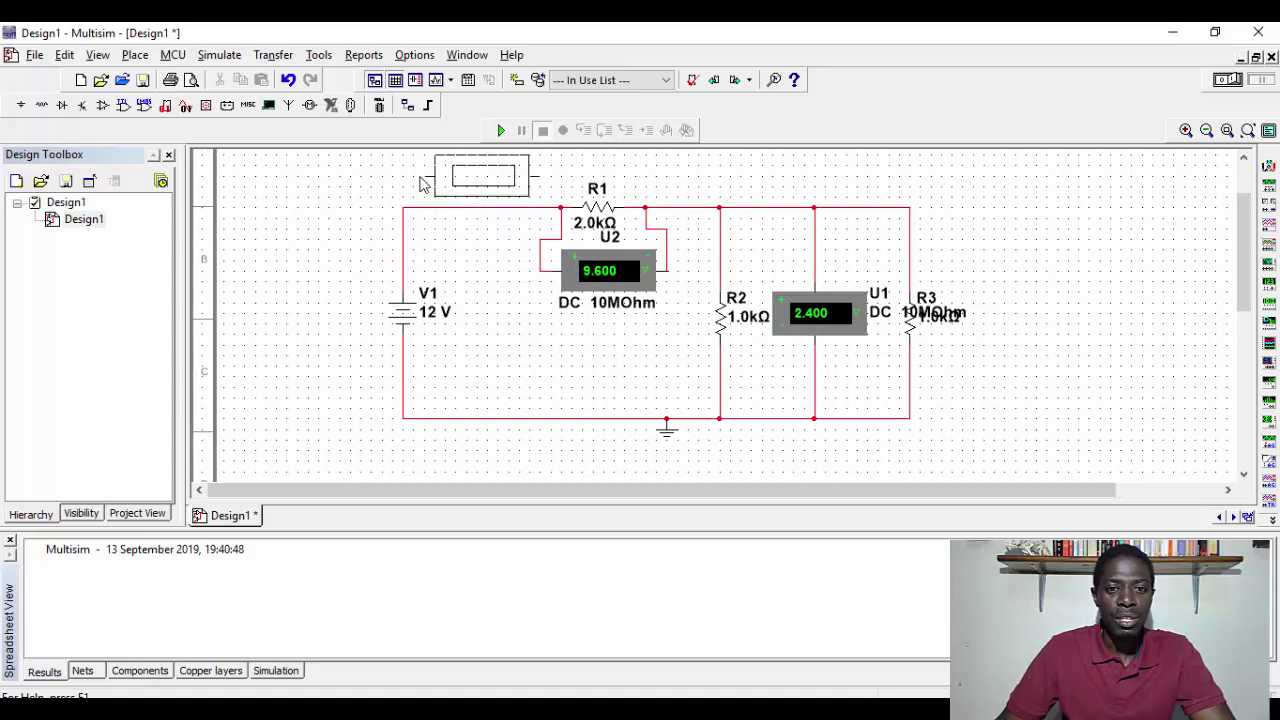
{"action": "left_click", "coordinate": [424, 189]}
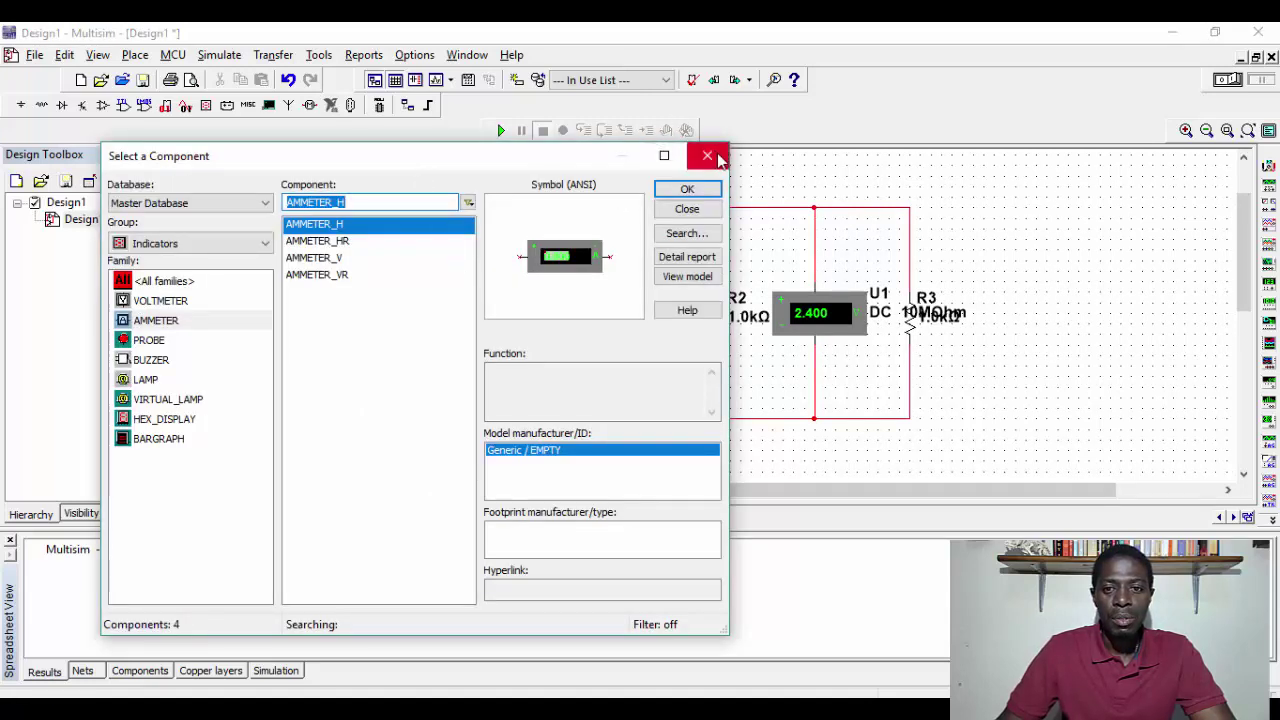
{"action": "left_click", "coordinate": [716, 157]}
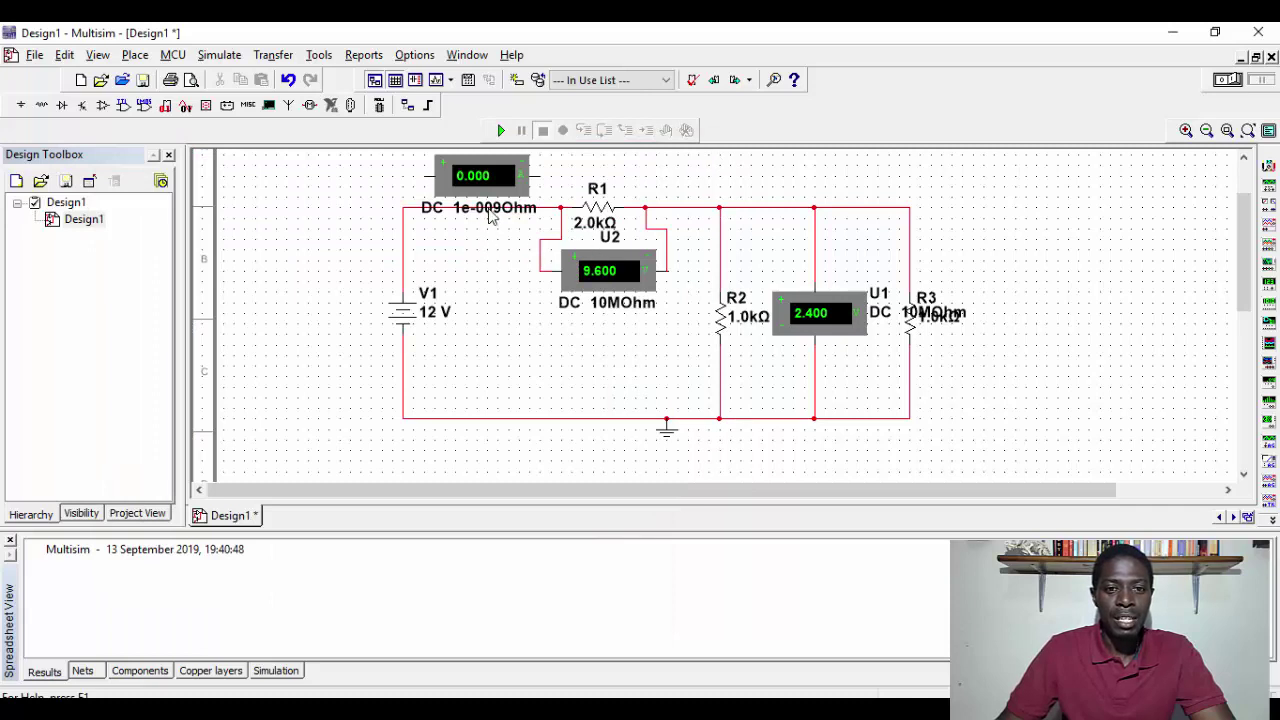
Replace the V1–R1 wire with ammeter U3 in series, then select the R2–U1 junction wire.
{"action": "left_click", "coordinate": [488, 209]}
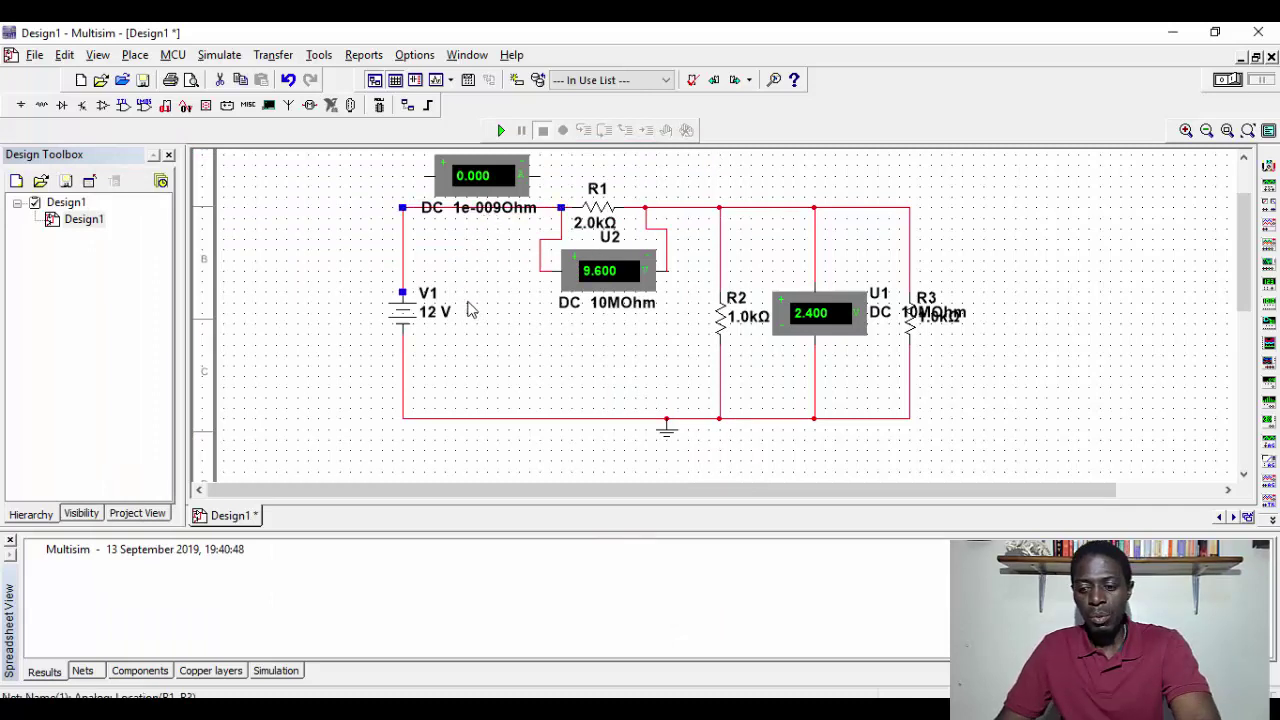
{"action": "key", "text": "Delete"}
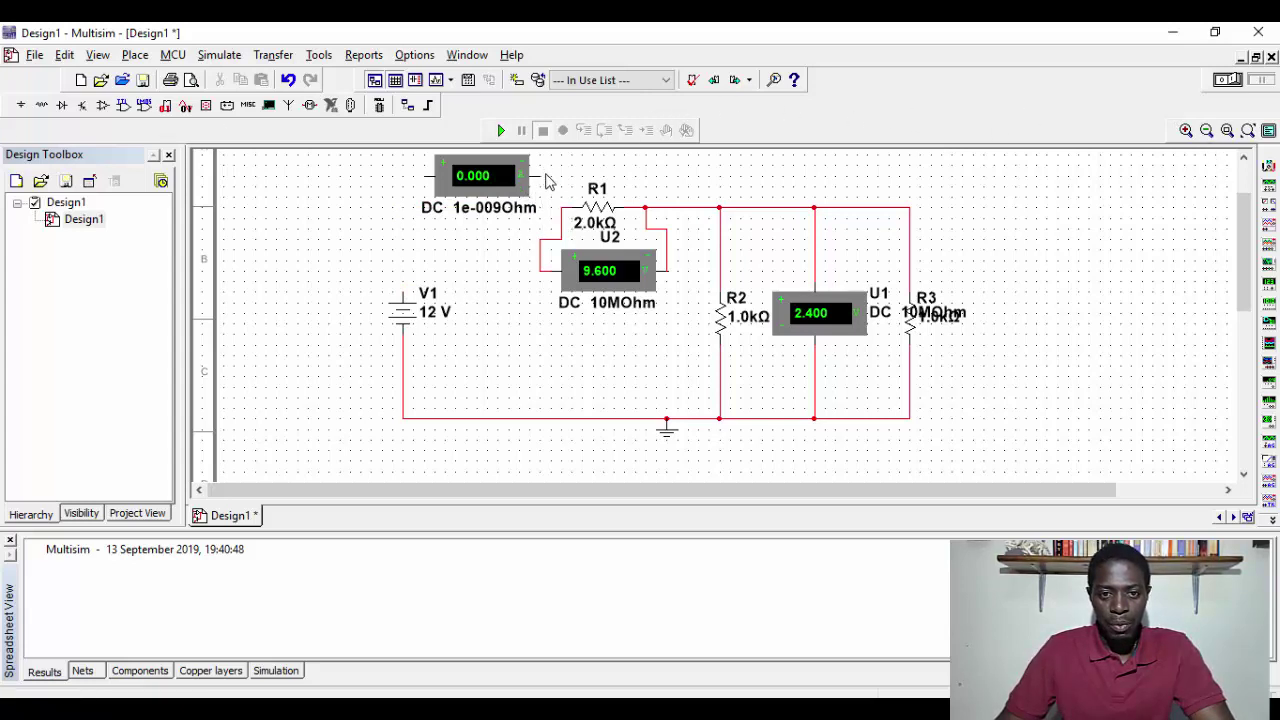
{"action": "left_click", "coordinate": [541, 176]}
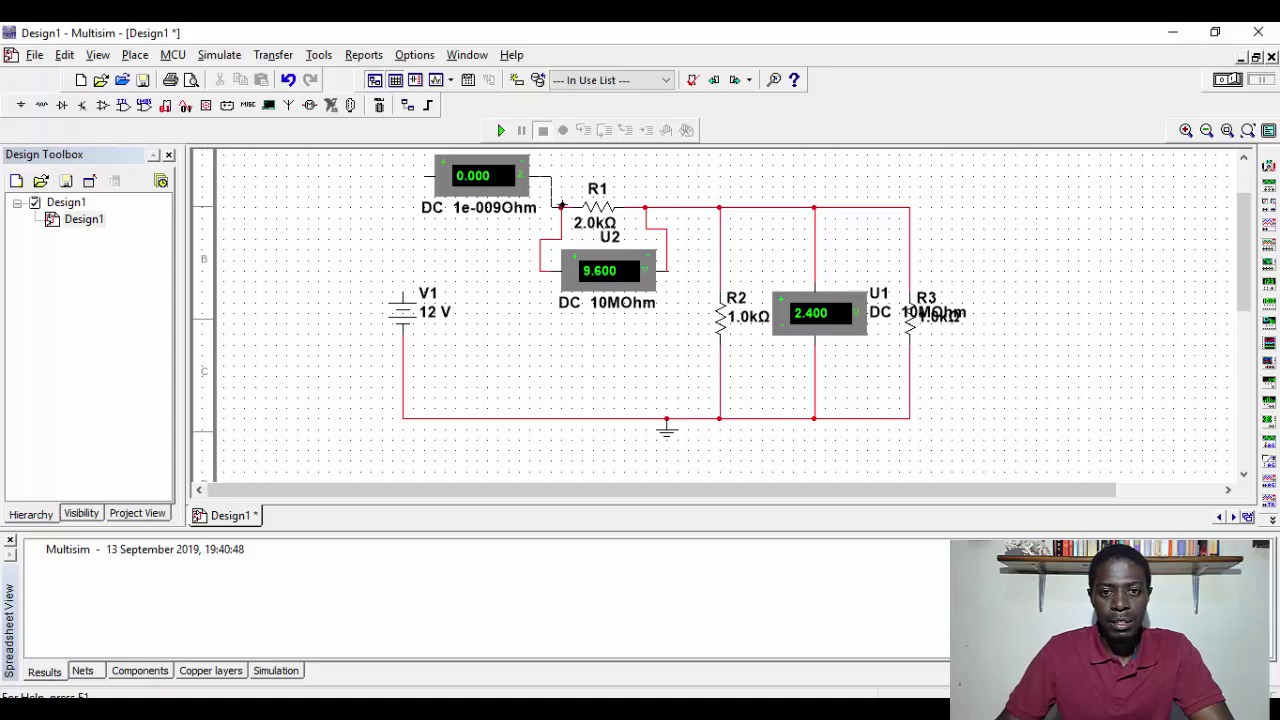
{"action": "left_click", "coordinate": [565, 208]}
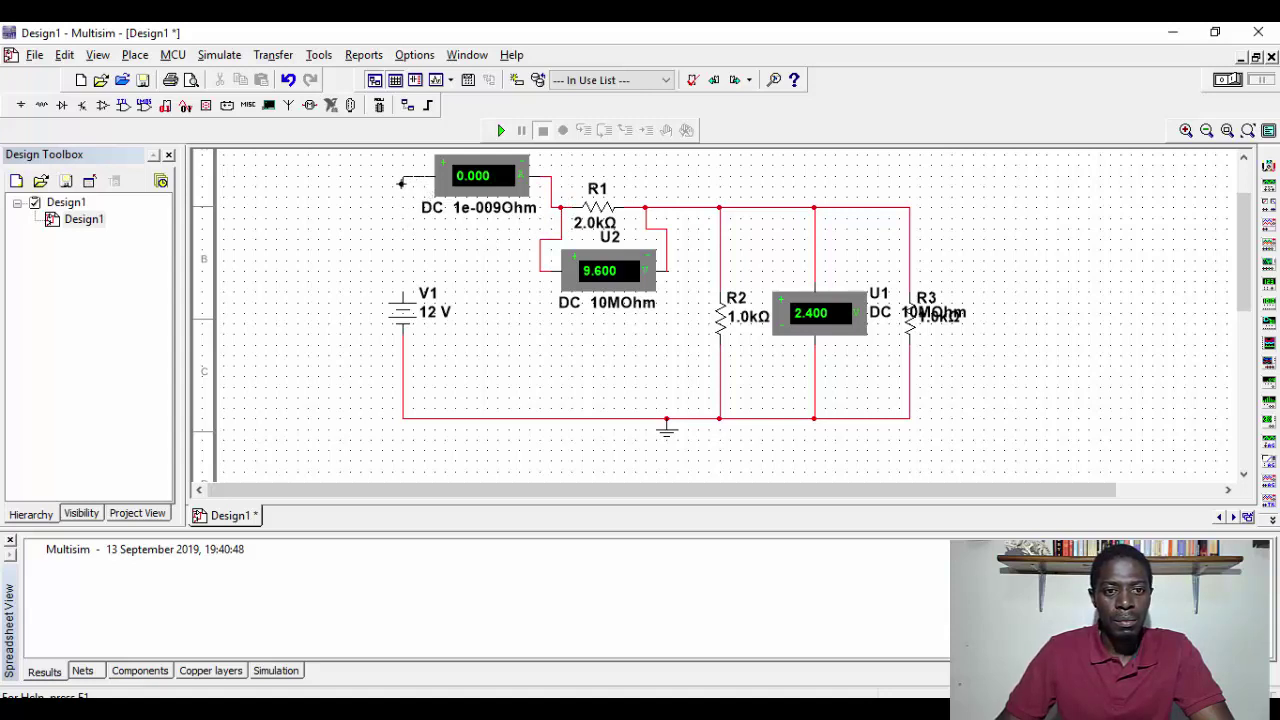
{"action": "left_click", "coordinate": [404, 178]}
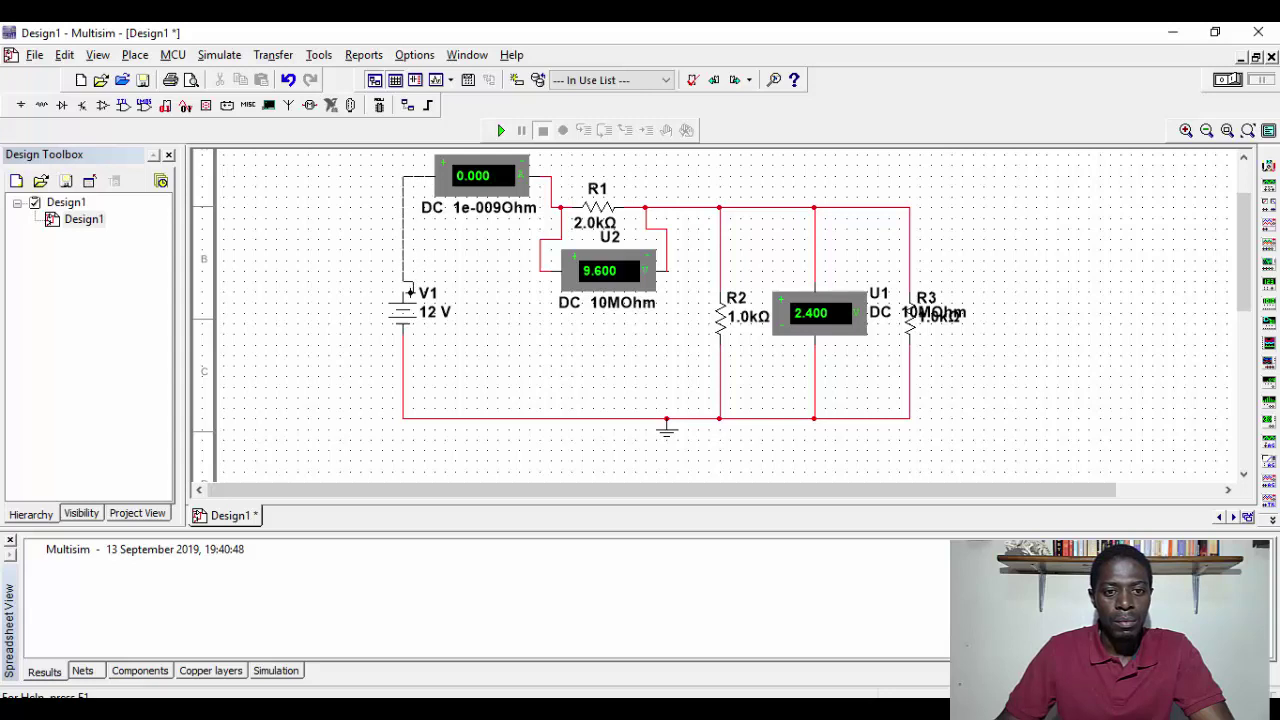
{"action": "left_click", "coordinate": [404, 296]}
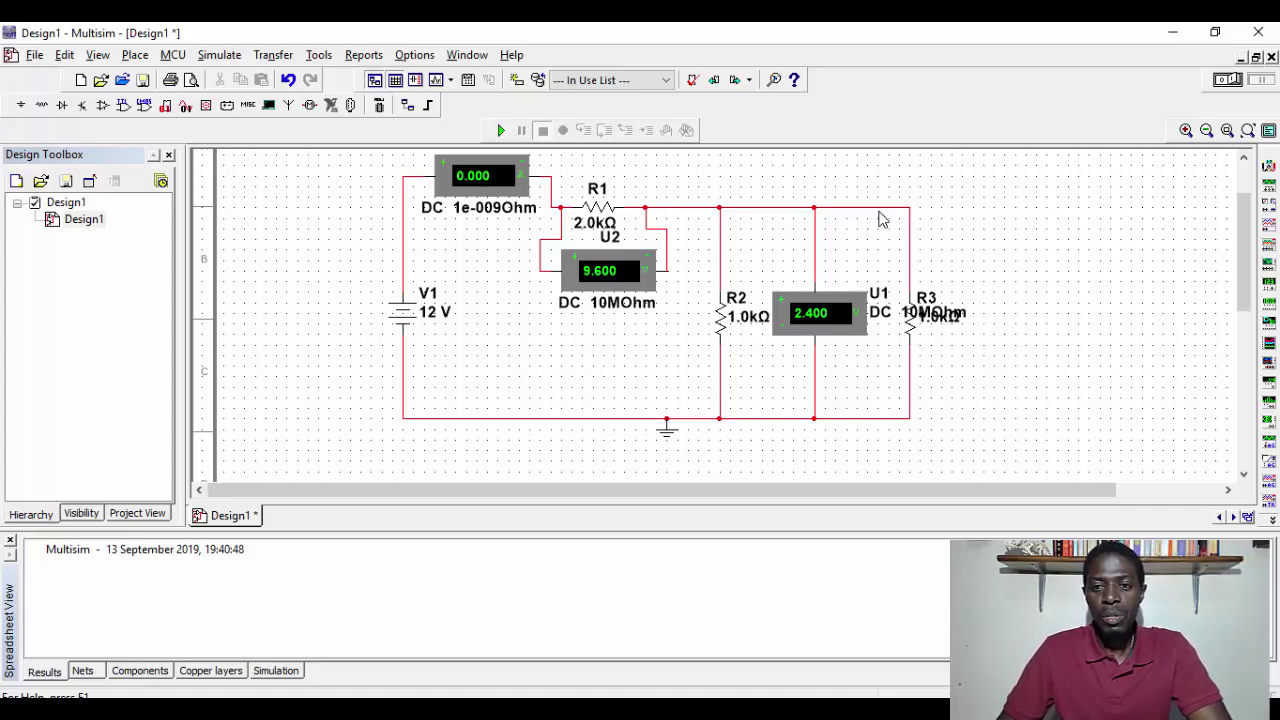
{"action": "left_click", "coordinate": [768, 208]}
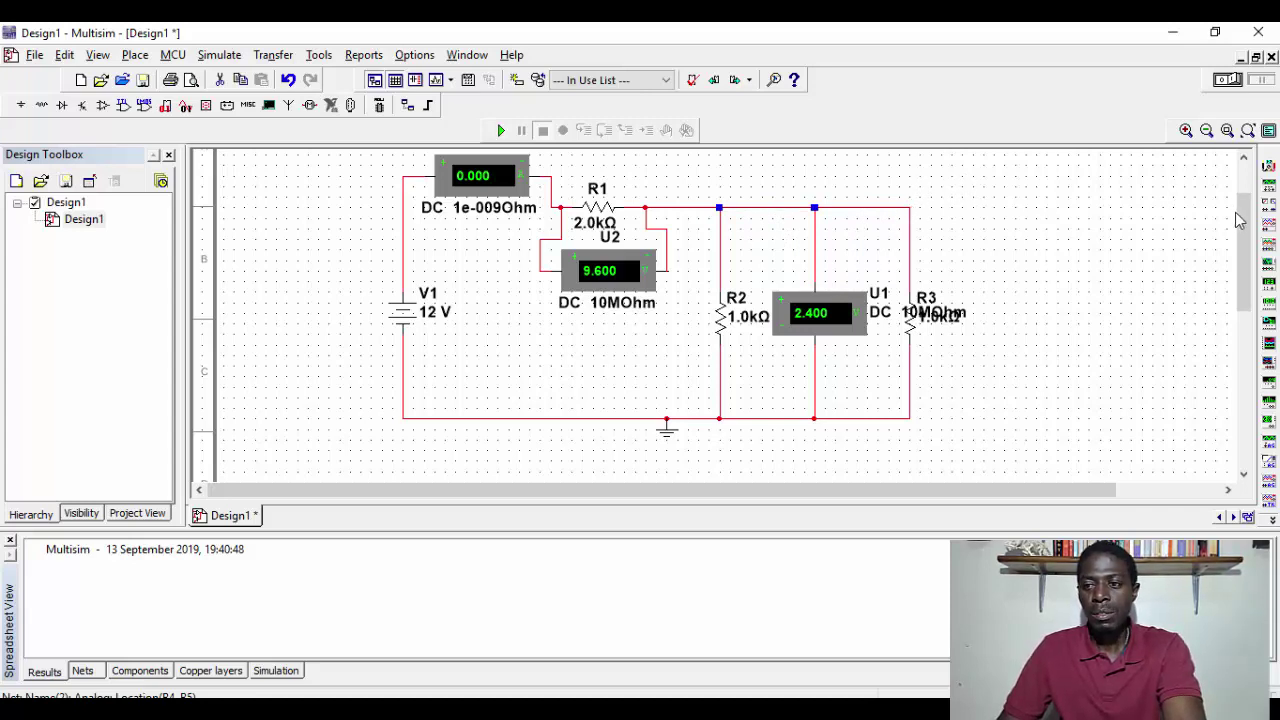
{"action": "left_click_drag", "start_coordinate": [1246, 226], "coordinate": [1247, 211]}
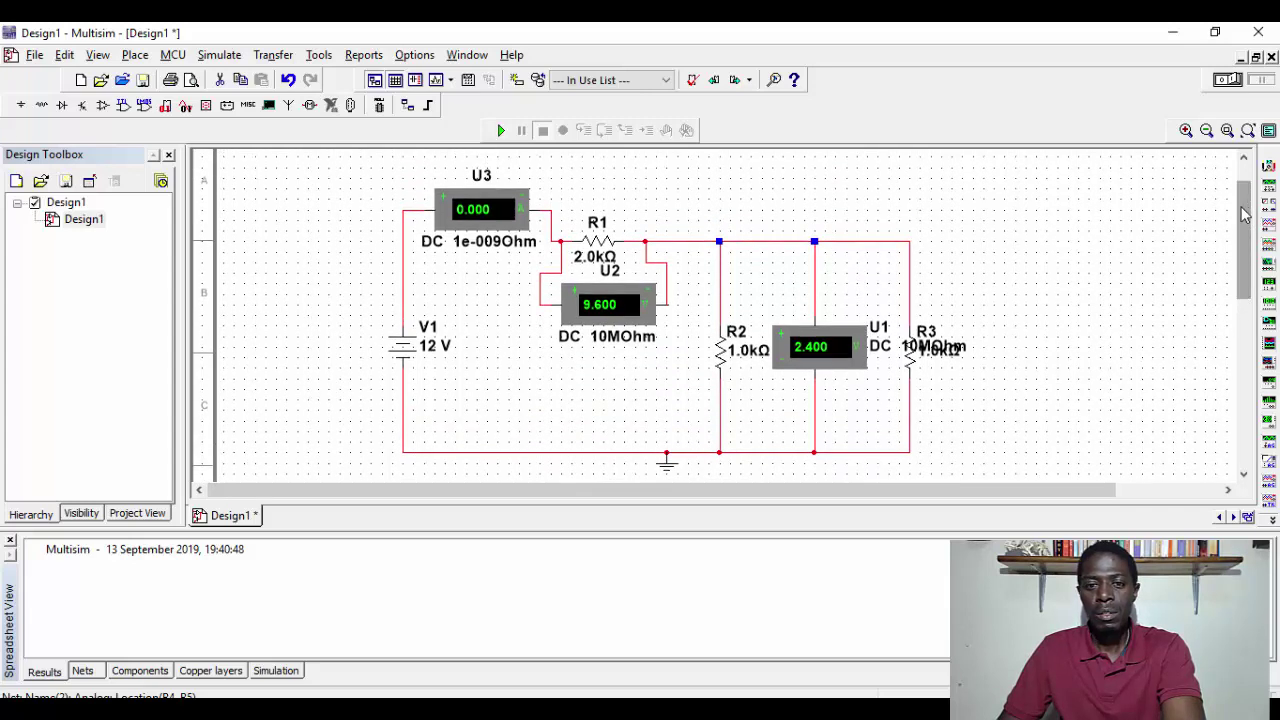
Swap the R2–U1 junction wire for a second AMMETER_H, U4, wired between both junctions.
{"action": "key", "text": "Delete"}
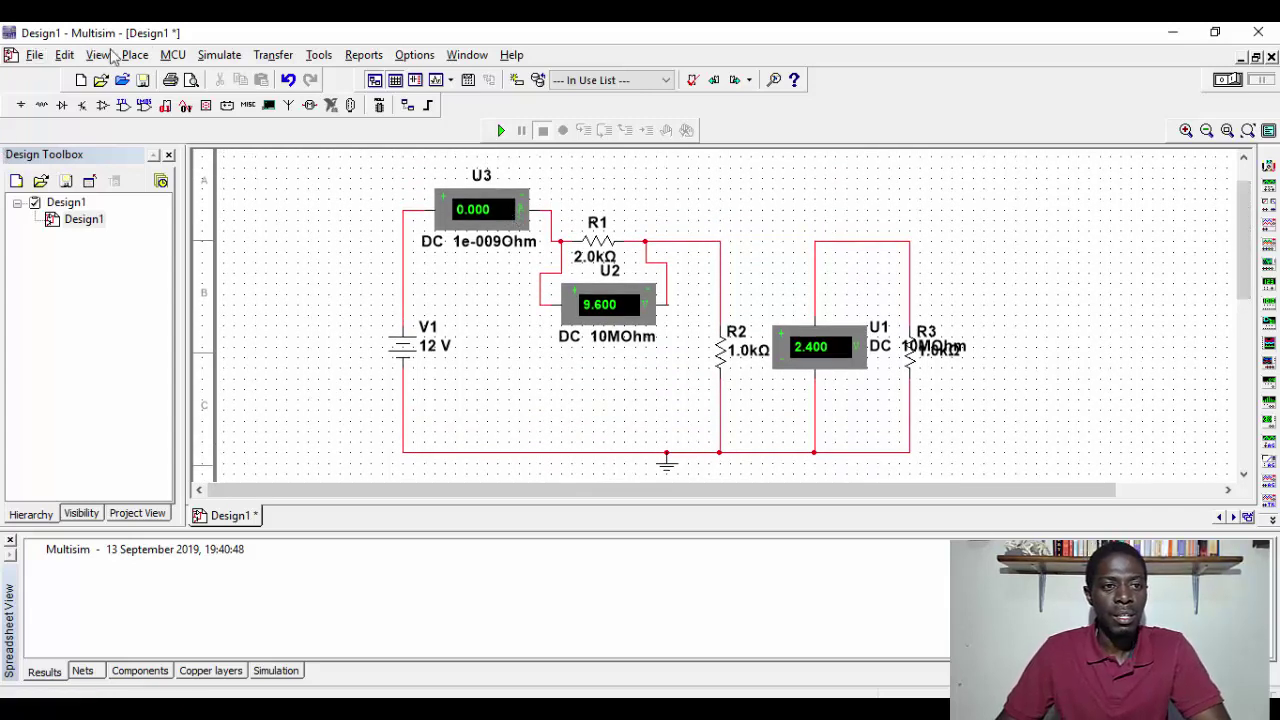
{"action": "left_click", "coordinate": [135, 55]}
{"action": "left_click", "coordinate": [190, 77]}
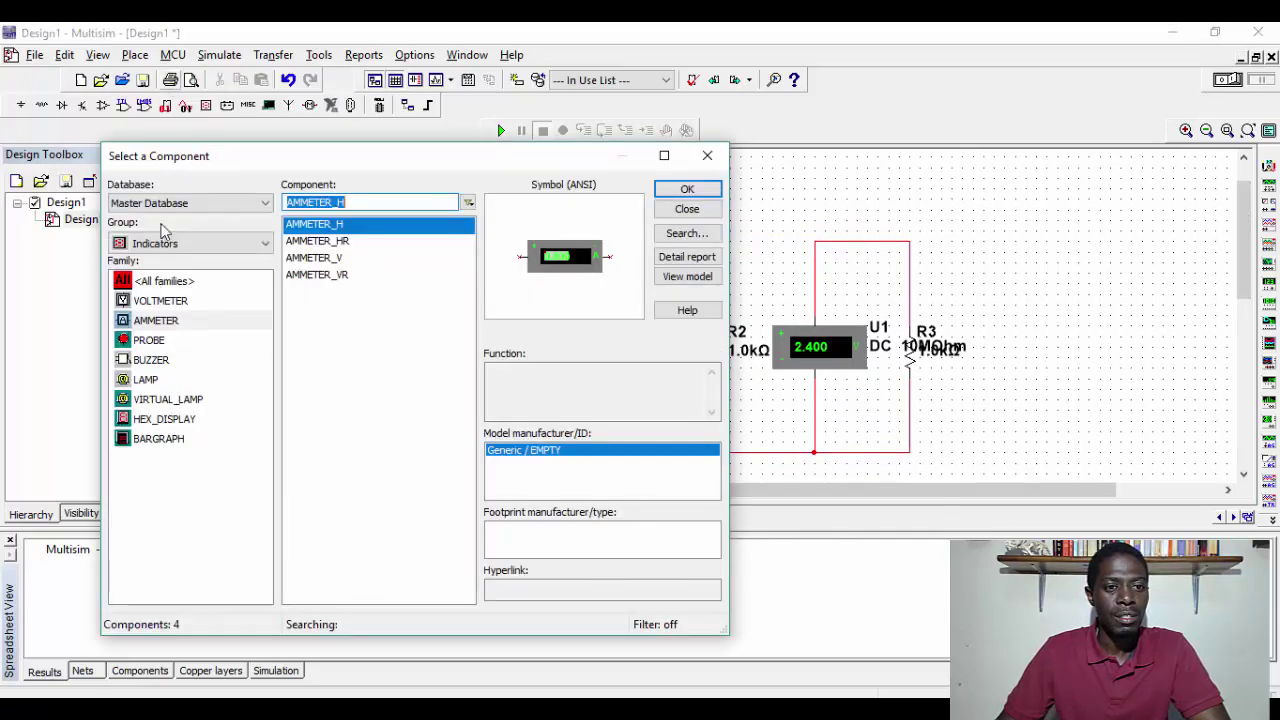
{"action": "left_click", "coordinate": [687, 192]}
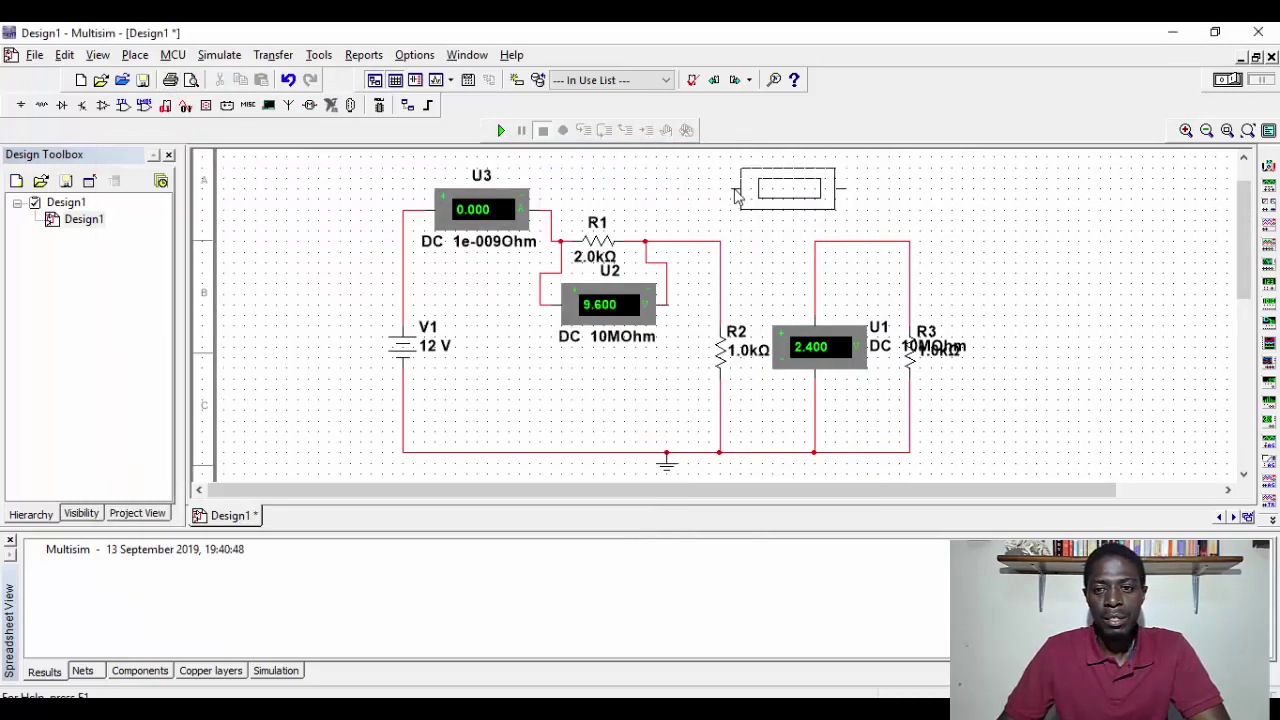
{"action": "left_click", "coordinate": [738, 196]}
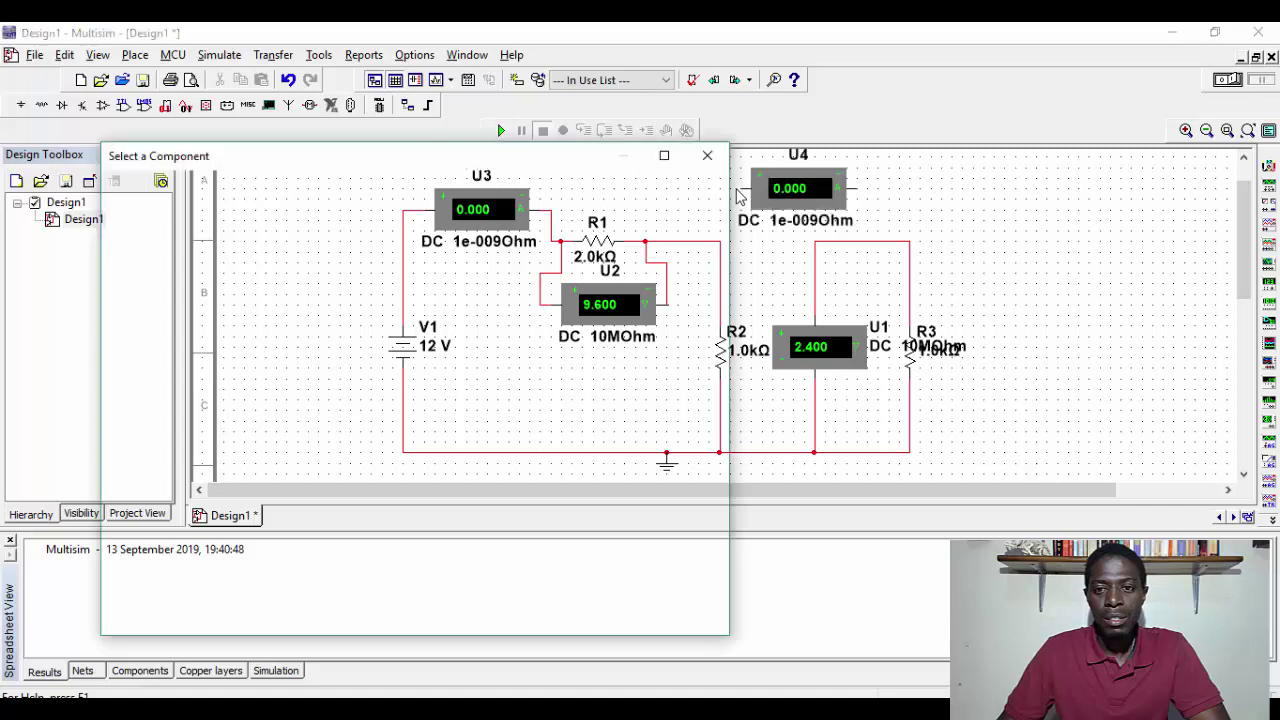
{"action": "left_click", "coordinate": [709, 158]}
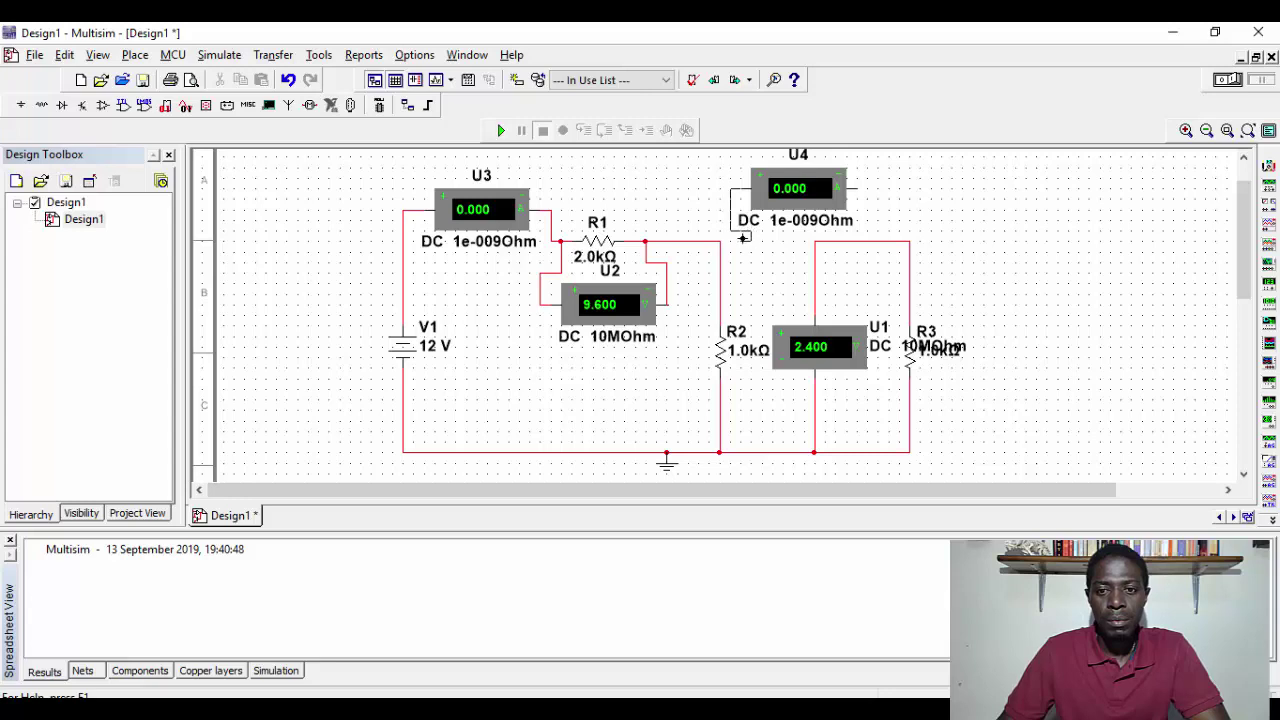
{"action": "left_click", "coordinate": [720, 241]}
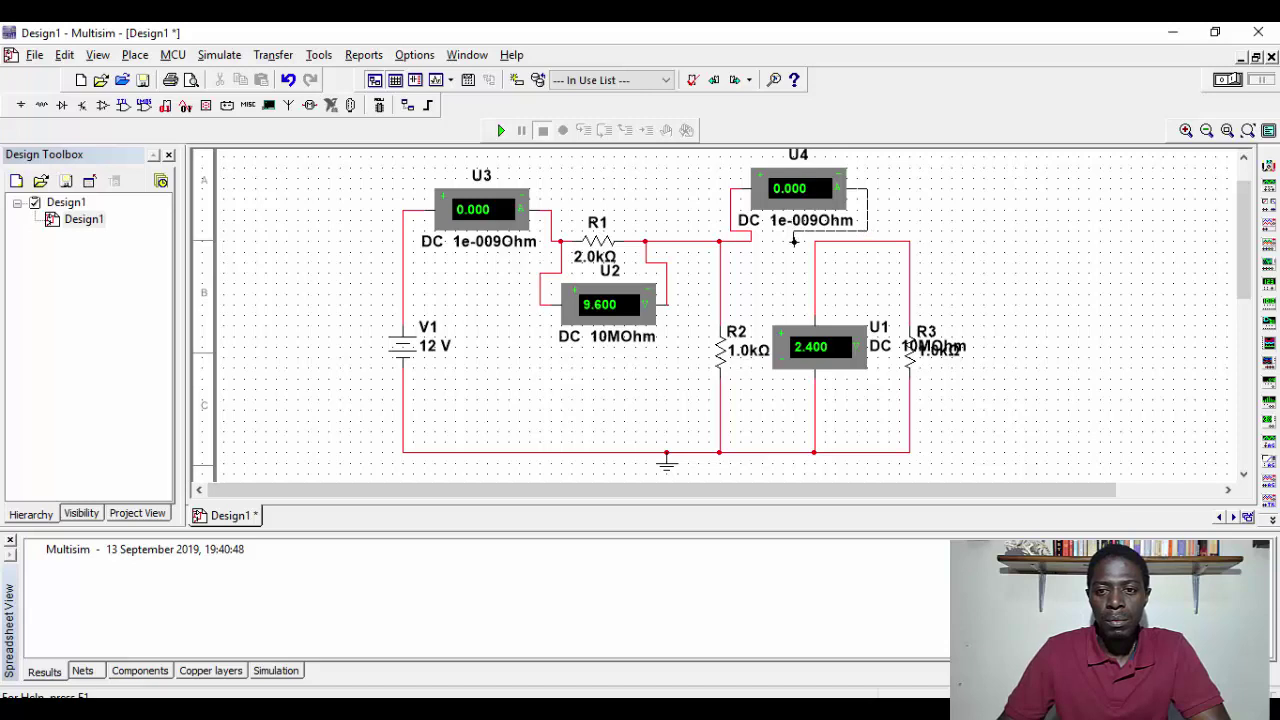
{"action": "left_click", "coordinate": [813, 242]}
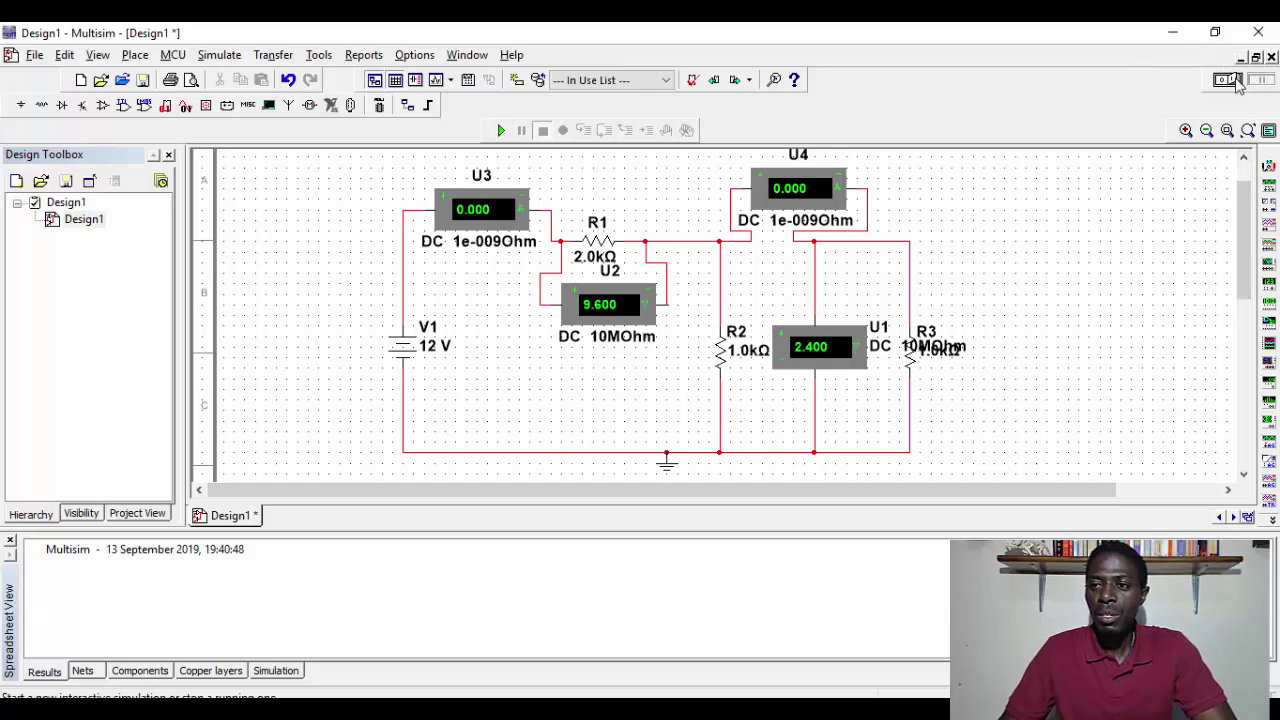
Start the simulation again to read the ammeter and voltmeter values.
{"action": "left_click", "coordinate": [1226, 80]}
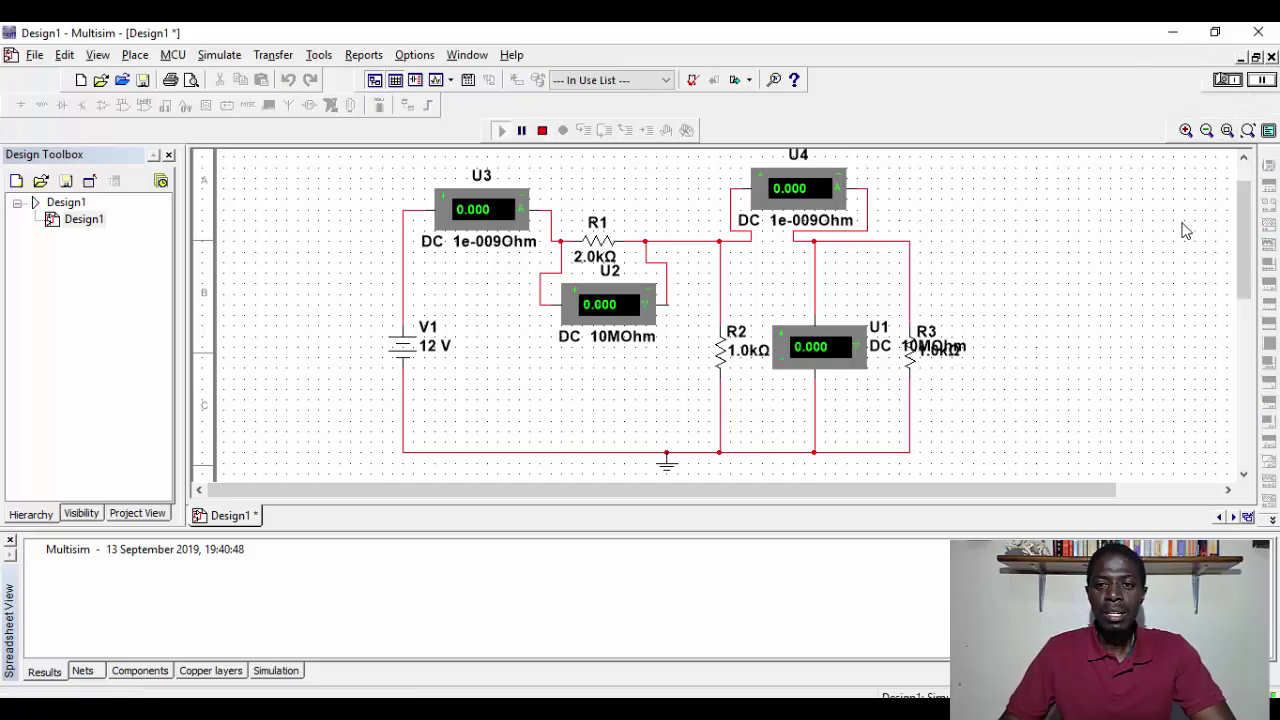